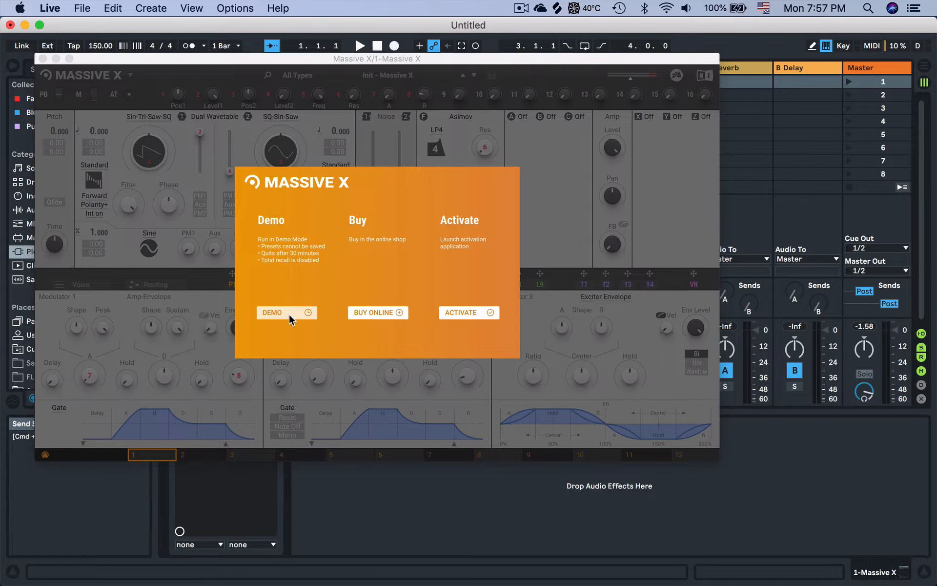
- Run the synth in demo mode, tune oscillator 1 to -24 and assign the mod wheel to sweep its full wavetable position range
{"action": "left_click", "coordinate": [288, 312]}
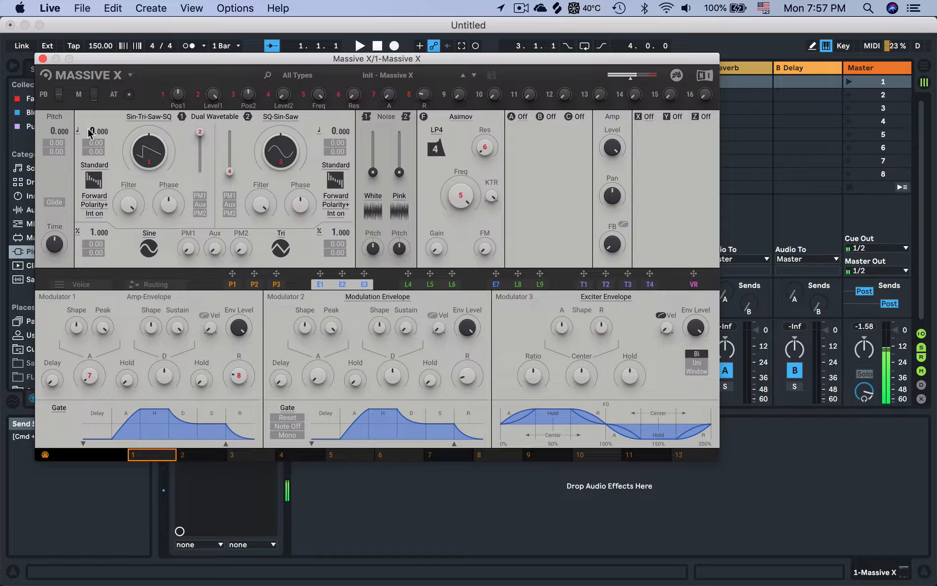
{"action": "mouse_move", "coordinate": [94, 135]}
{"action": "left_mouse_down"}
{"action": "mouse_move", "coordinate": [94, 165]}
{"action": "mouse_move", "coordinate": [93, 140]}
{"action": "left_mouse_up"}
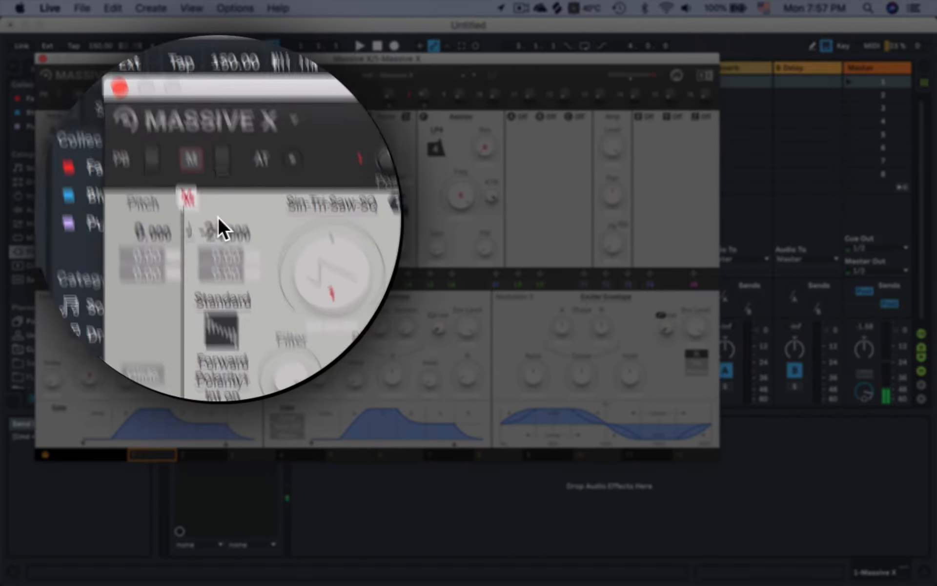
{"action": "left_click_drag", "start_coordinate": [218, 216], "coordinate": [220, 166]}
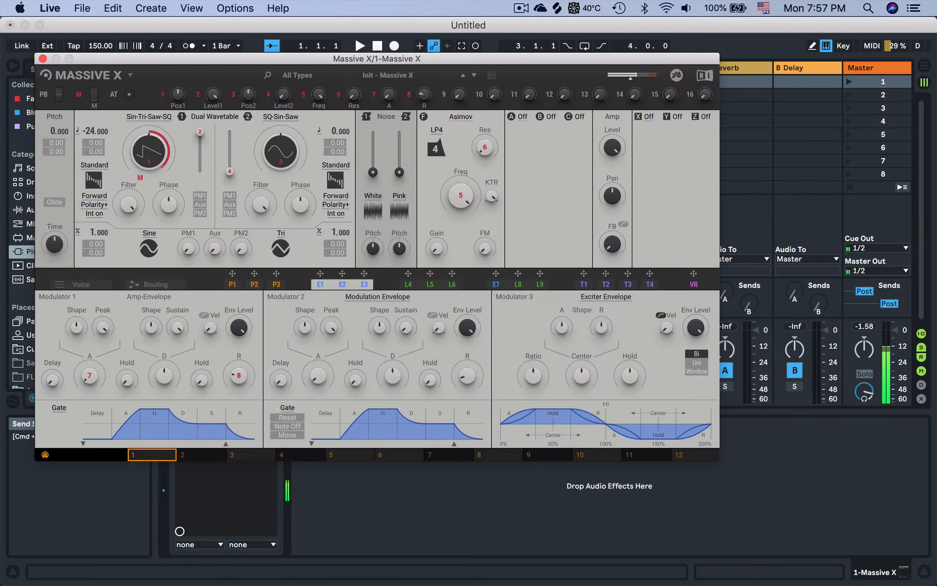
{"action": "mouse_move", "coordinate": [149, 151]}
{"action": "left_mouse_down"}
{"action": "mouse_move", "coordinate": [149, 190]}
{"action": "mouse_move", "coordinate": [141, 149]}
{"action": "left_mouse_up"}
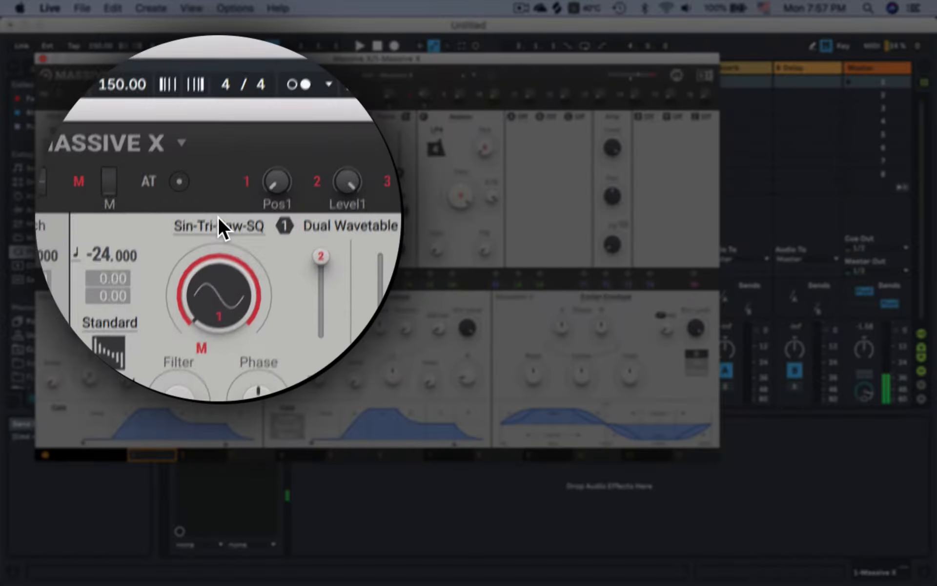
- Load the Thats Me wavetable from the Formant category into oscillator 1
{"action": "left_click", "coordinate": [148, 118]}
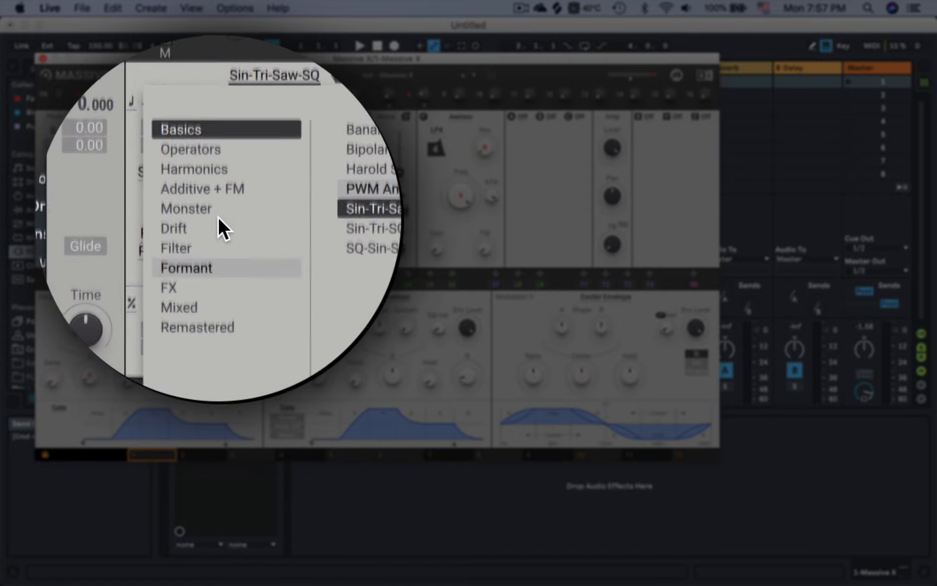
{"action": "left_click", "coordinate": [218, 218]}
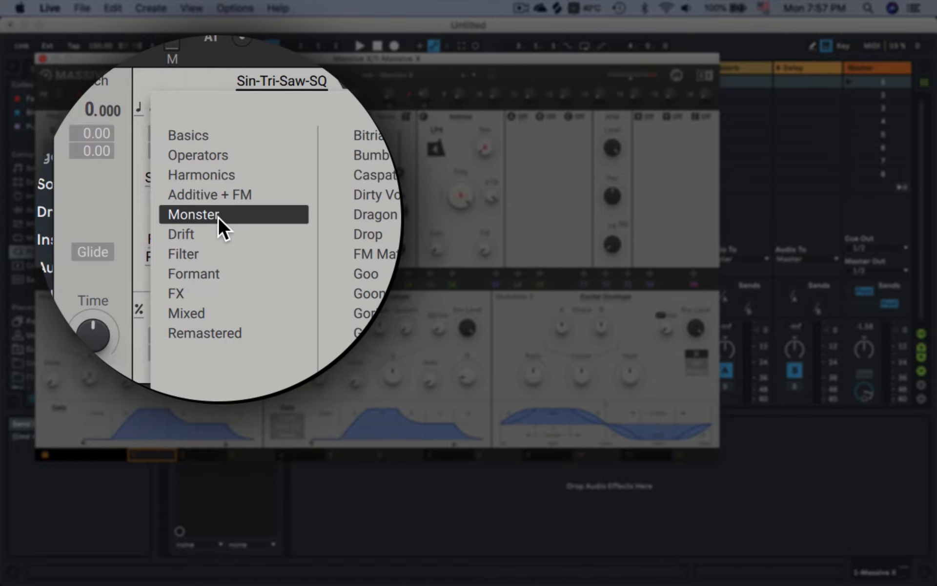
{"action": "left_click", "coordinate": [203, 293]}
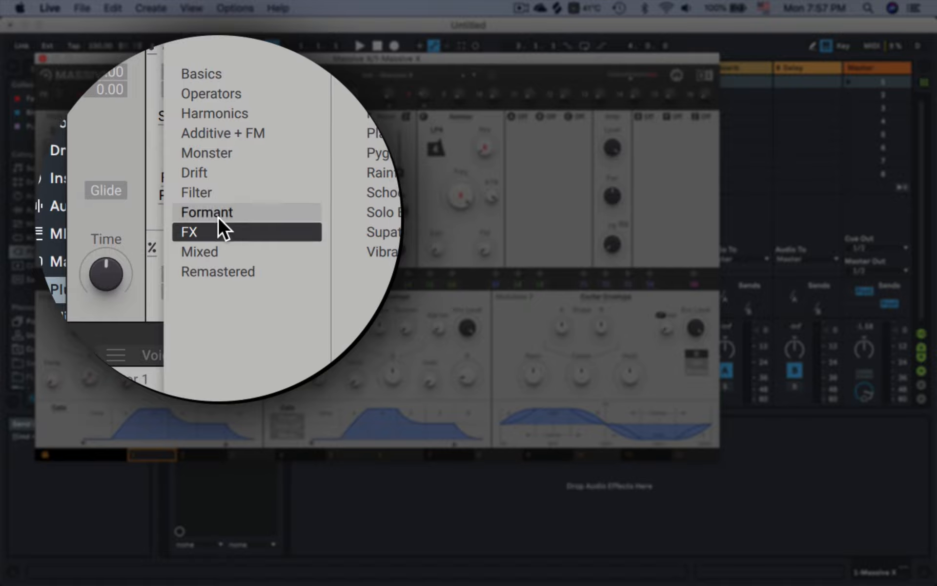
{"action": "left_click", "coordinate": [218, 297]}
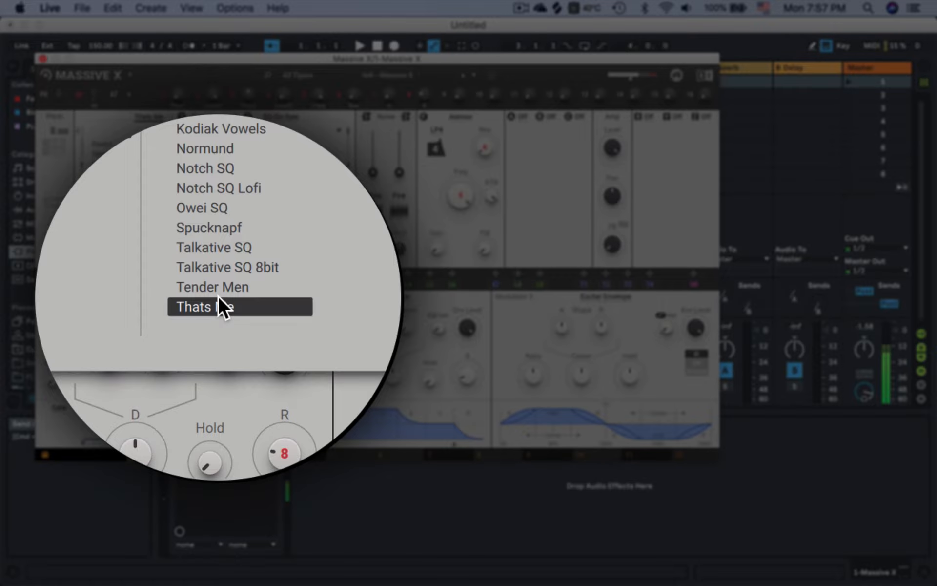
{"action": "left_click", "coordinate": [141, 116]}
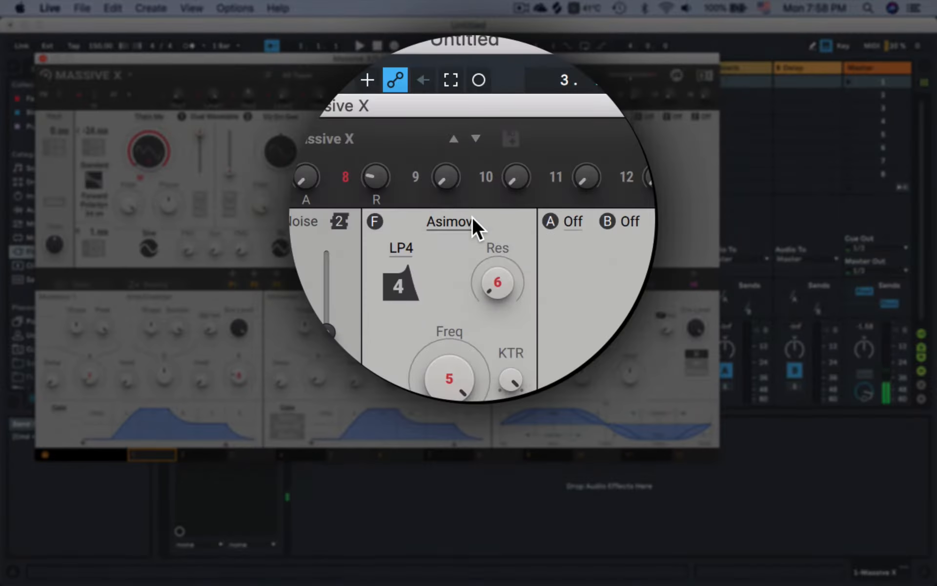
{"action": "left_click", "coordinate": [471, 117]}
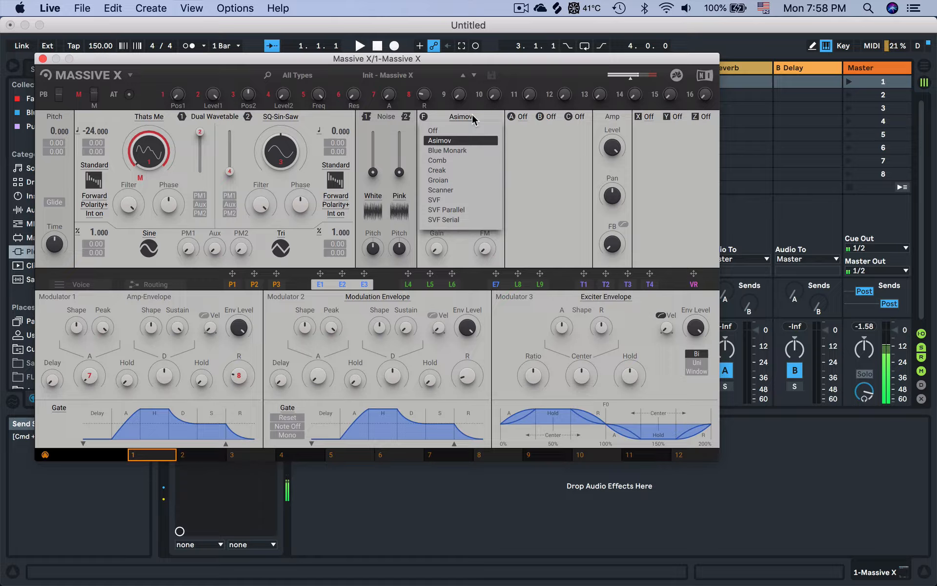
{"action": "left_click", "coordinate": [472, 115]}
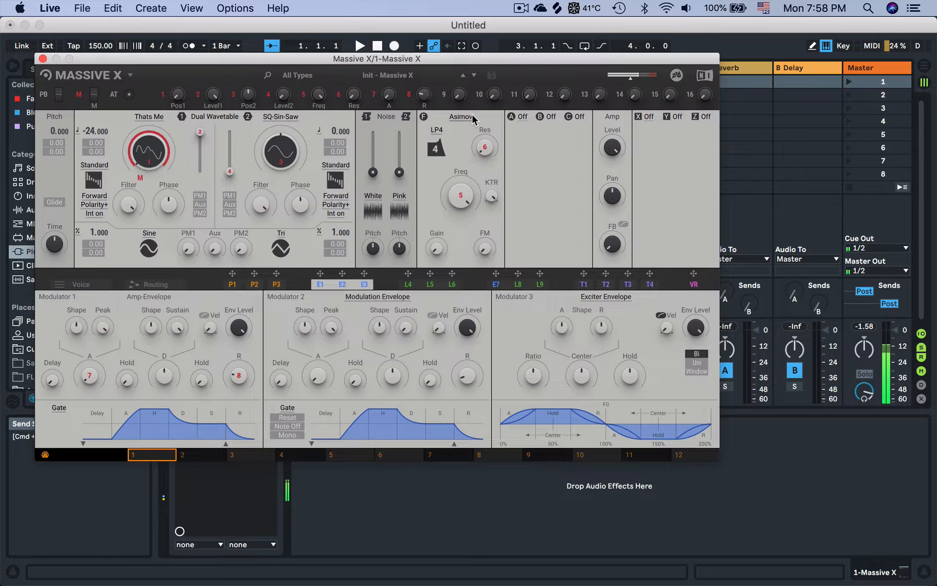
- Switch oscillator 1 to Bend mode and assign the mod wheel to lower its Bend amount slightly from the centre position
{"action": "left_click", "coordinate": [95, 165]}
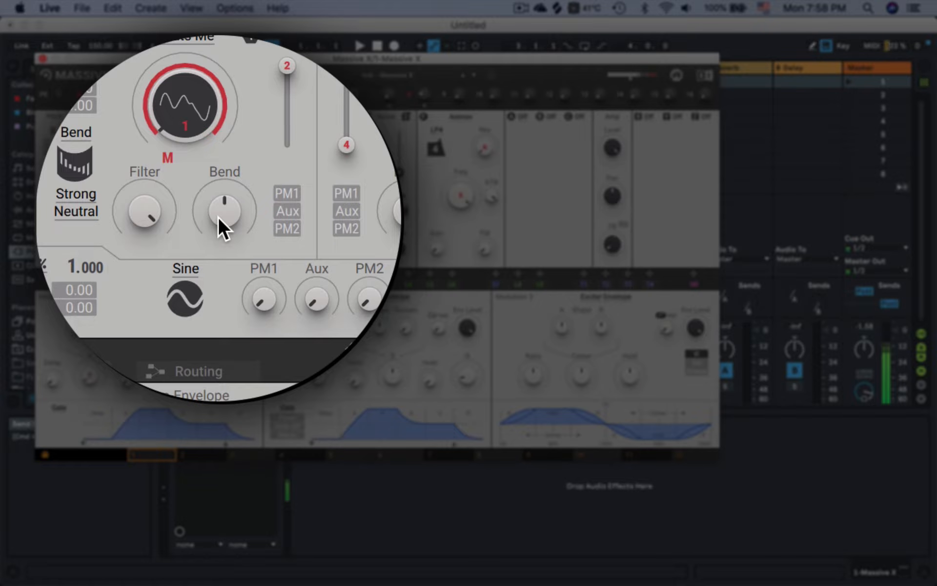
{"action": "mouse_move", "coordinate": [217, 216]}
{"action": "left_mouse_down"}
{"action": "mouse_move", "coordinate": [217, 177]}
{"action": "mouse_move", "coordinate": [218, 214]}
{"action": "left_mouse_up"}
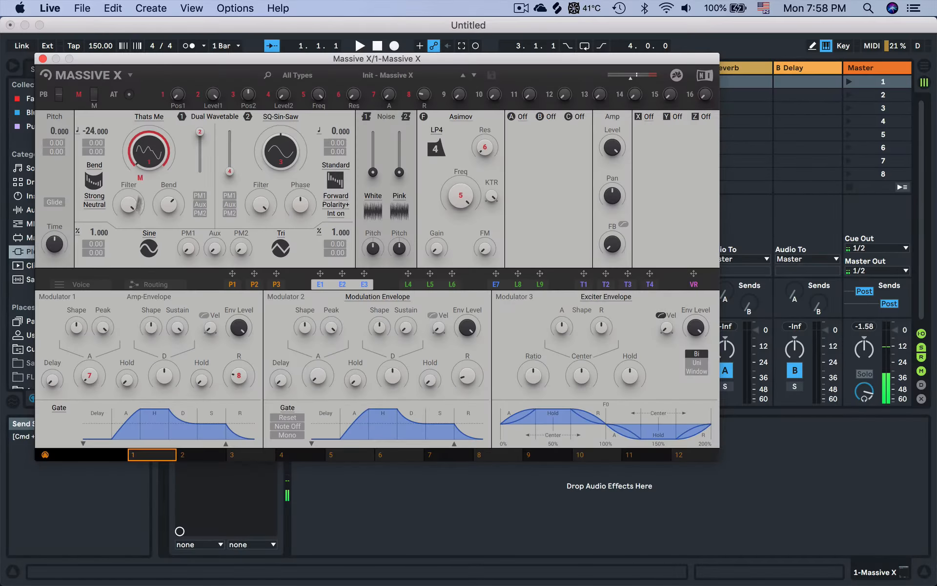
{"action": "left_click_drag", "start_coordinate": [78, 94], "coordinate": [159, 221]}
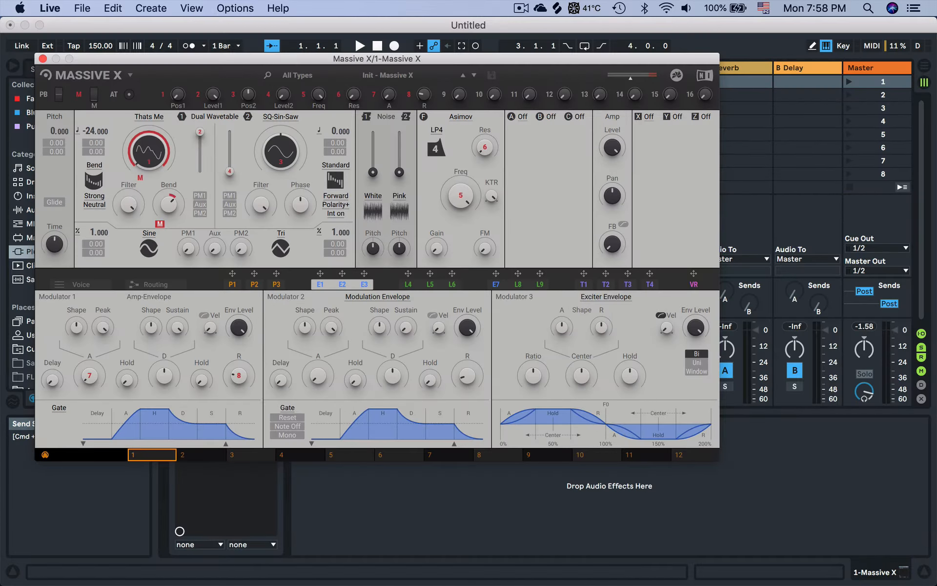
{"action": "double_click", "coordinate": [167, 212]}
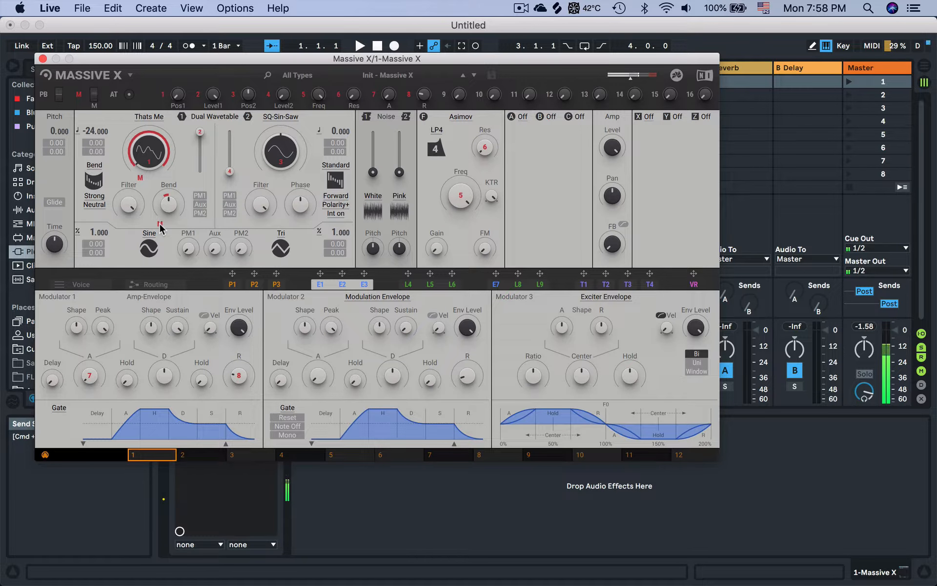
- Switch the main filter from Asimov to Blue Monark and set it to HP mode
{"action": "left_click", "coordinate": [459, 119]}
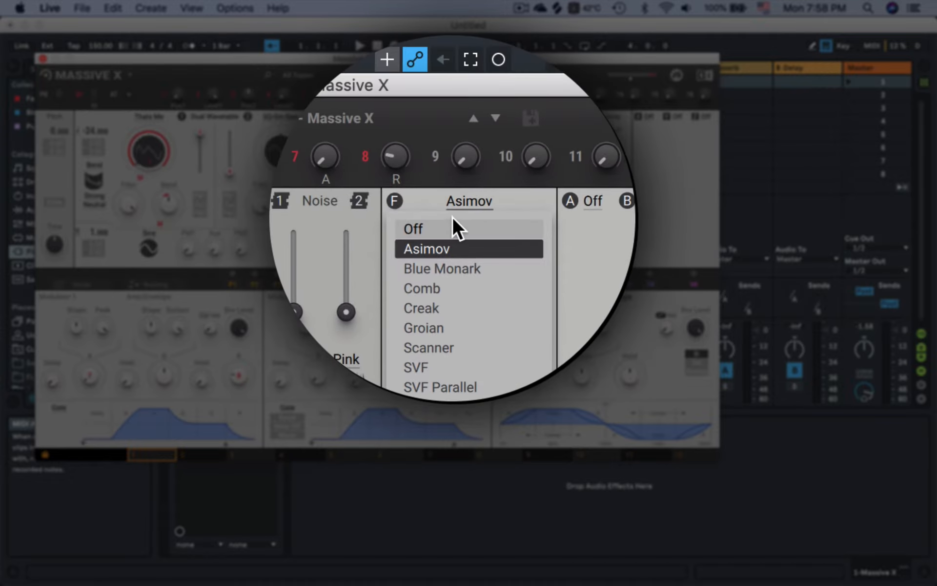
{"action": "left_click", "coordinate": [444, 219]}
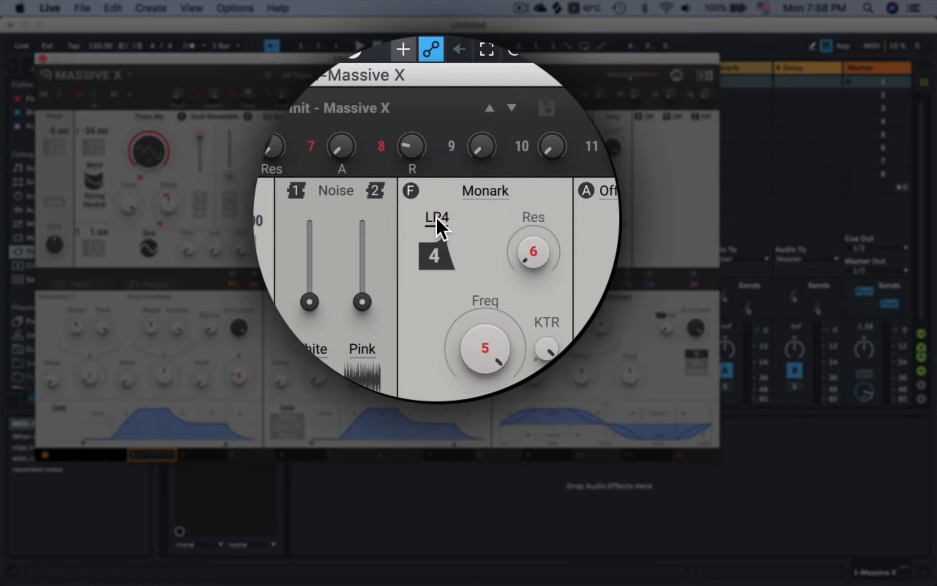
{"action": "left_click", "coordinate": [436, 218]}
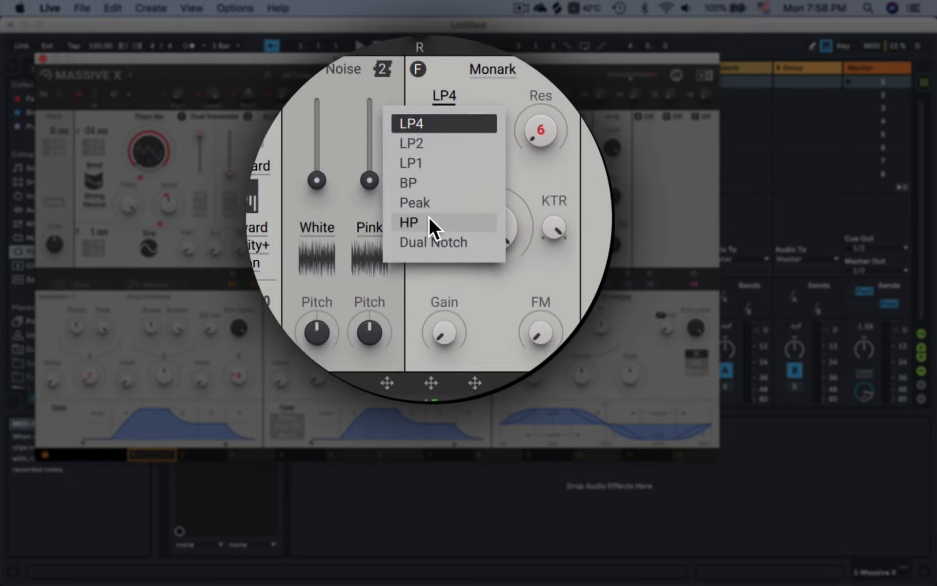
{"action": "left_click", "coordinate": [429, 345]}
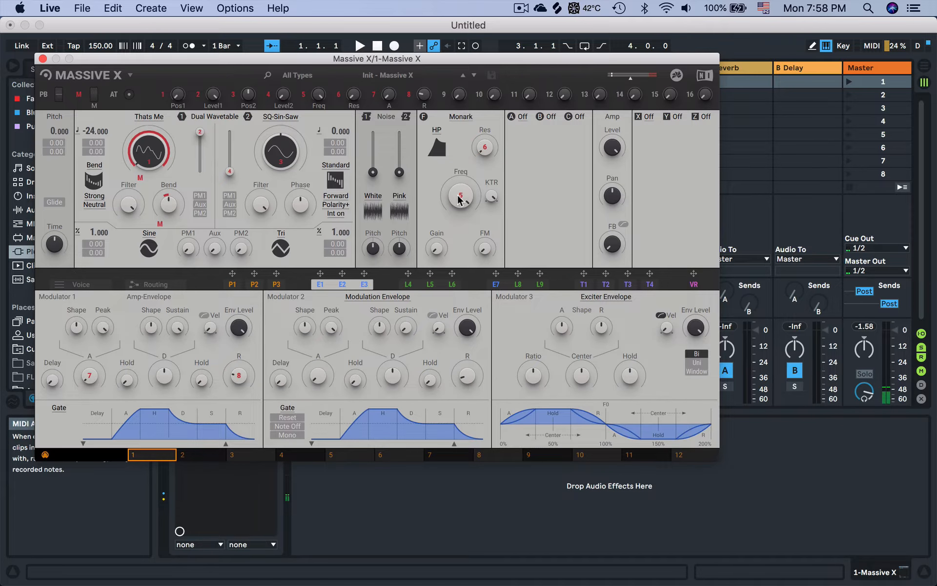
- Lower the filter's cutoff frequency to minimum and assign the mod wheel to raise it to about half
{"action": "left_click_drag", "start_coordinate": [459, 199], "coordinate": [459, 251]}
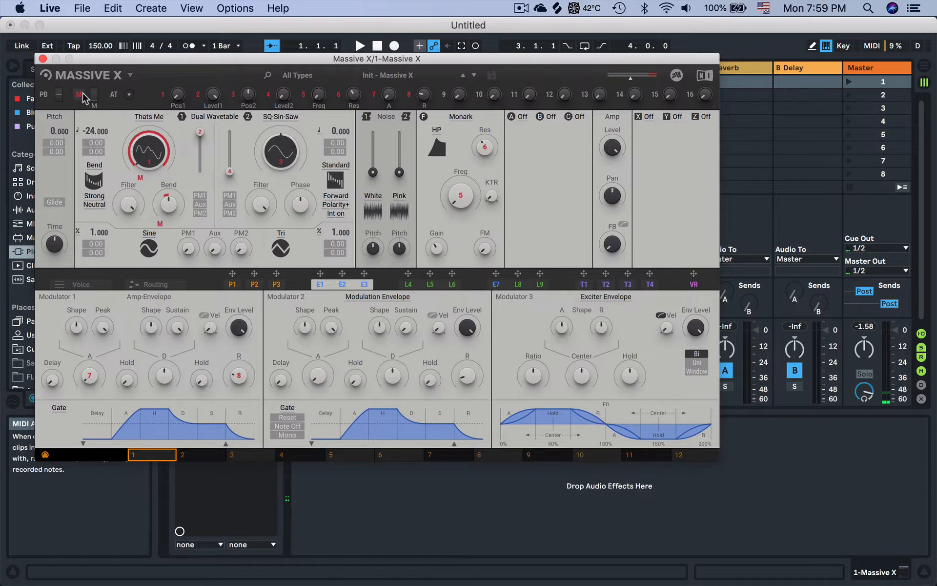
{"action": "left_click_drag", "start_coordinate": [83, 96], "coordinate": [450, 217]}
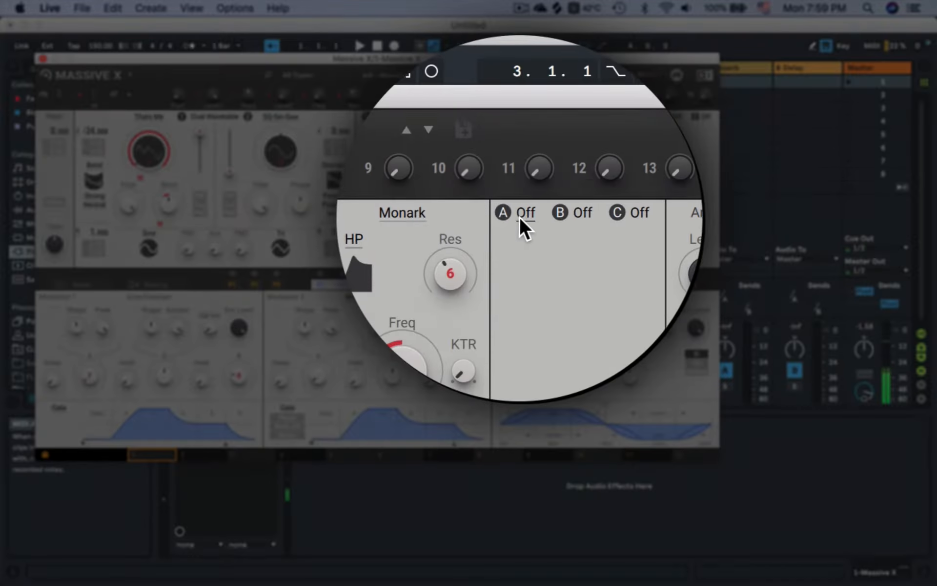
- Load the Utility effect into insert slot A
{"action": "left_click", "coordinate": [521, 118]}
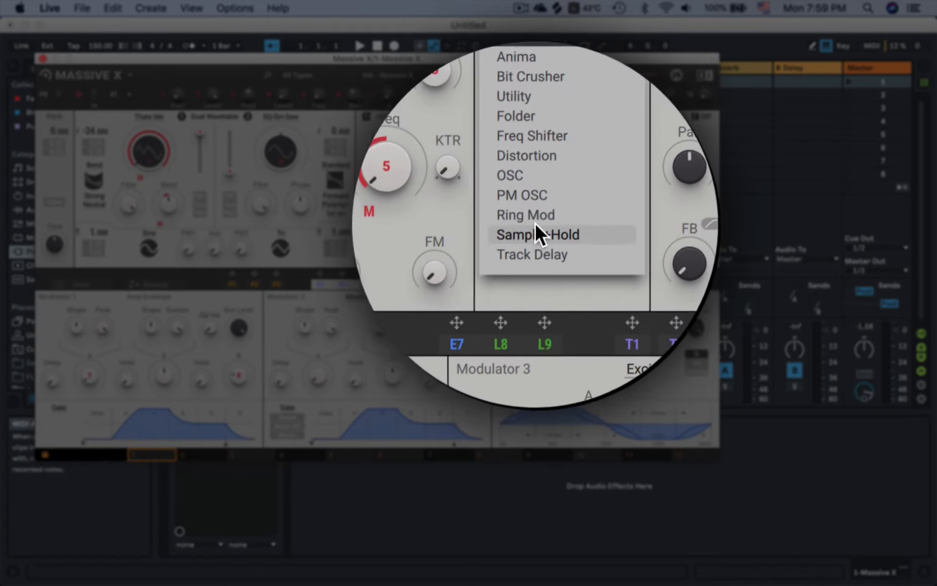
{"action": "left_click", "coordinate": [536, 220]}
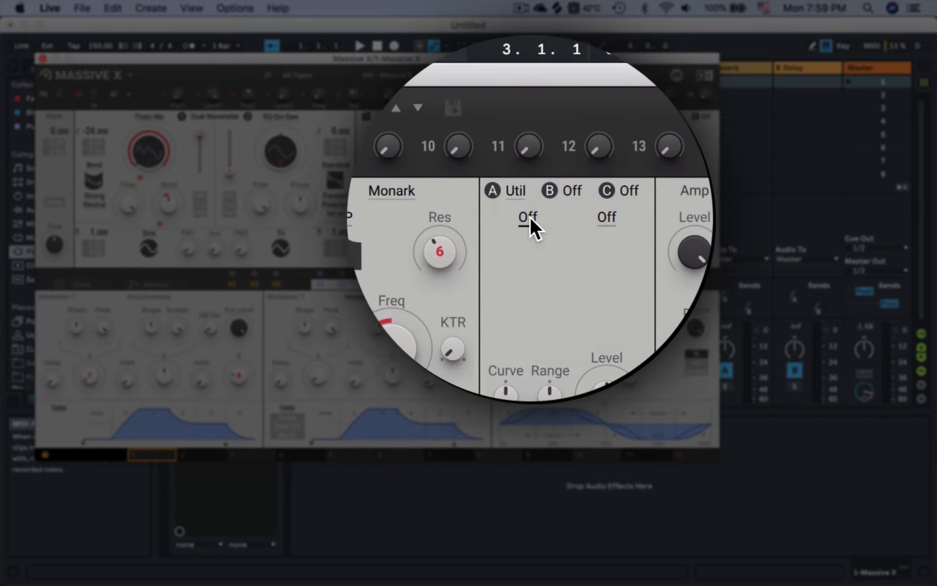
{"action": "left_click", "coordinate": [530, 220]}
{"action": "left_click", "coordinate": [531, 218]}
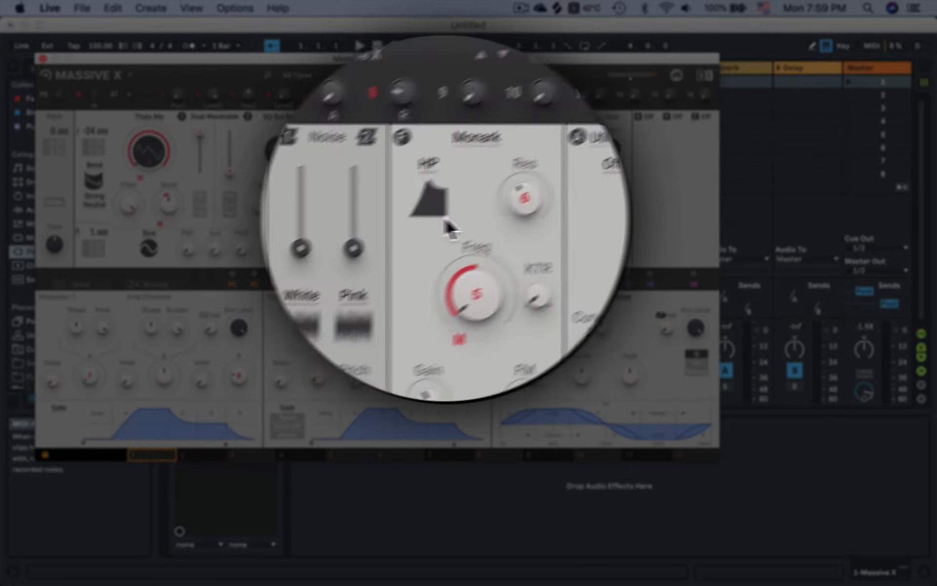
- Change the Monark filter to Dual Notch mode and raise its cutoff to about three o'clock with a small upward mod wheel range
{"action": "left_click", "coordinate": [433, 217]}
{"action": "left_click", "coordinate": [431, 203]}
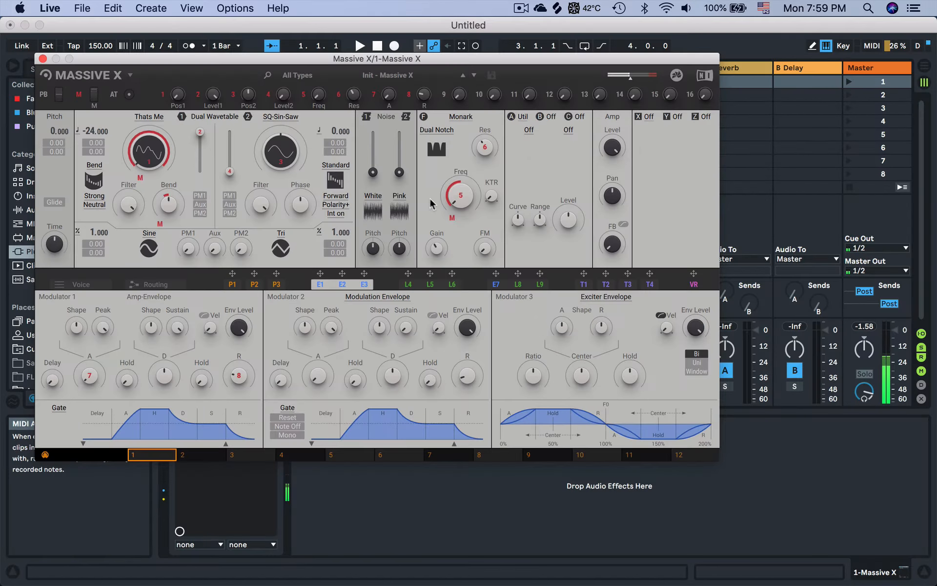
{"action": "mouse_move", "coordinate": [459, 206]}
{"action": "left_mouse_down"}
{"action": "mouse_move", "coordinate": [459, 185]}
{"action": "mouse_move", "coordinate": [452, 237]}
{"action": "mouse_move", "coordinate": [452, 198]}
{"action": "left_mouse_up"}
{"action": "left_click_drag", "start_coordinate": [462, 193], "coordinate": [463, 194]}
{"action": "left_click_drag", "start_coordinate": [463, 195], "coordinate": [462, 194]}
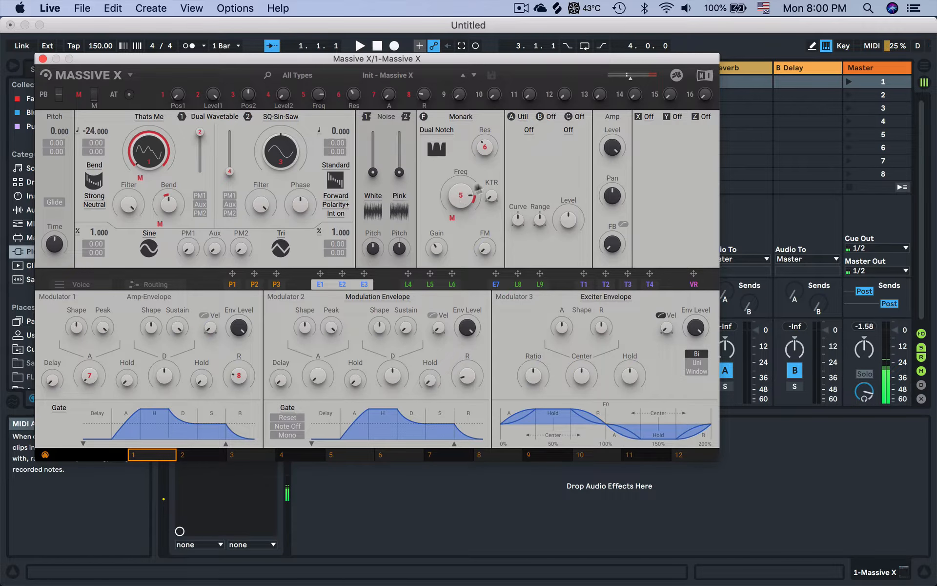
- Set the Utility insert's first filter to HP1 and assign the mod wheel to raise Freq1 to about half
{"action": "left_click", "coordinate": [528, 130]}
{"action": "left_click", "coordinate": [530, 227]}
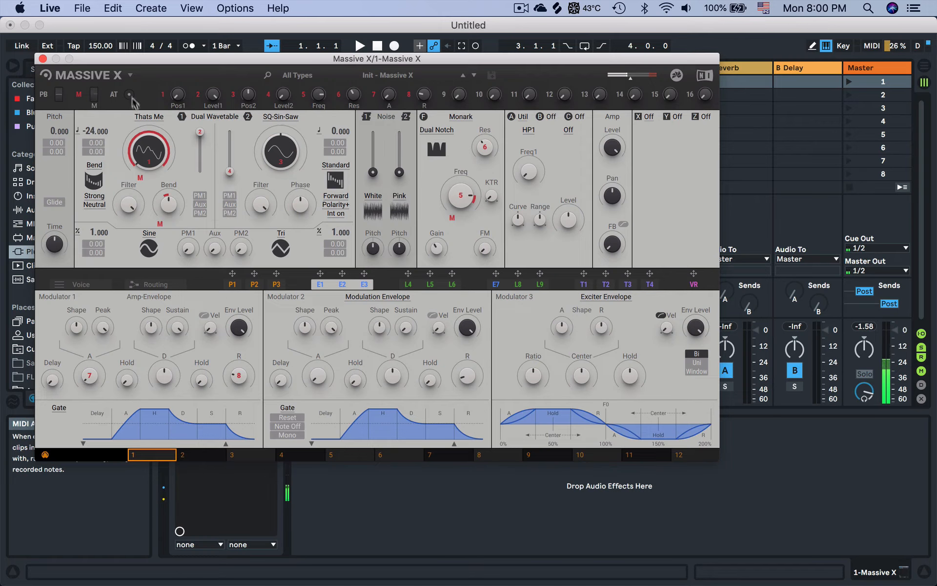
{"action": "left_click", "coordinate": [79, 94]}
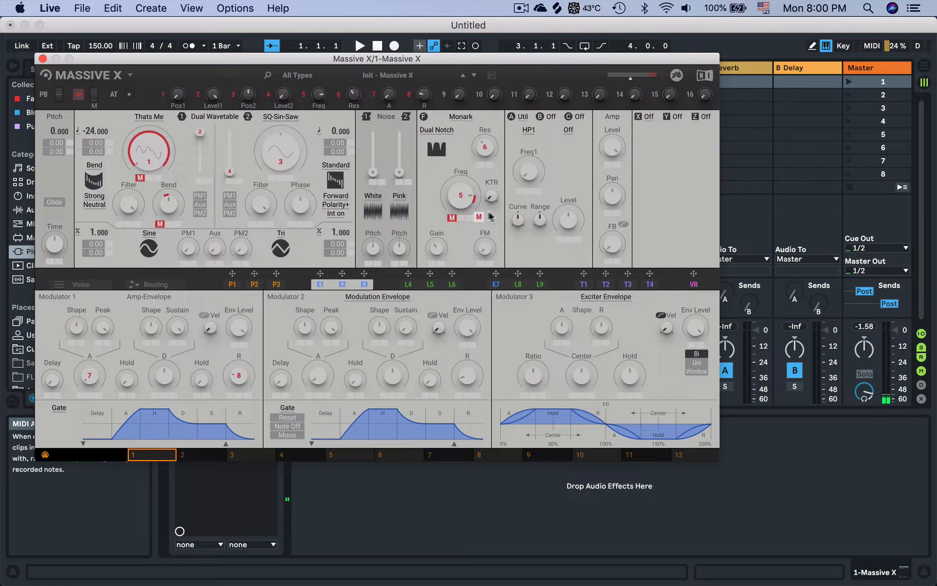
{"action": "left_click", "coordinate": [522, 194]}
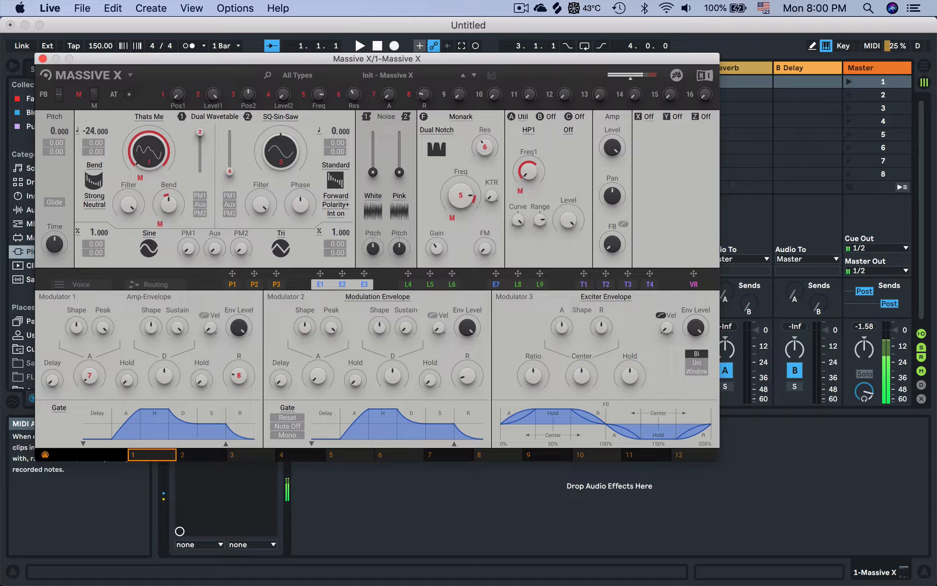
- Change the Utility insert's first filter to HP2 and adjust the Curve amount
{"action": "left_click", "coordinate": [529, 130]}
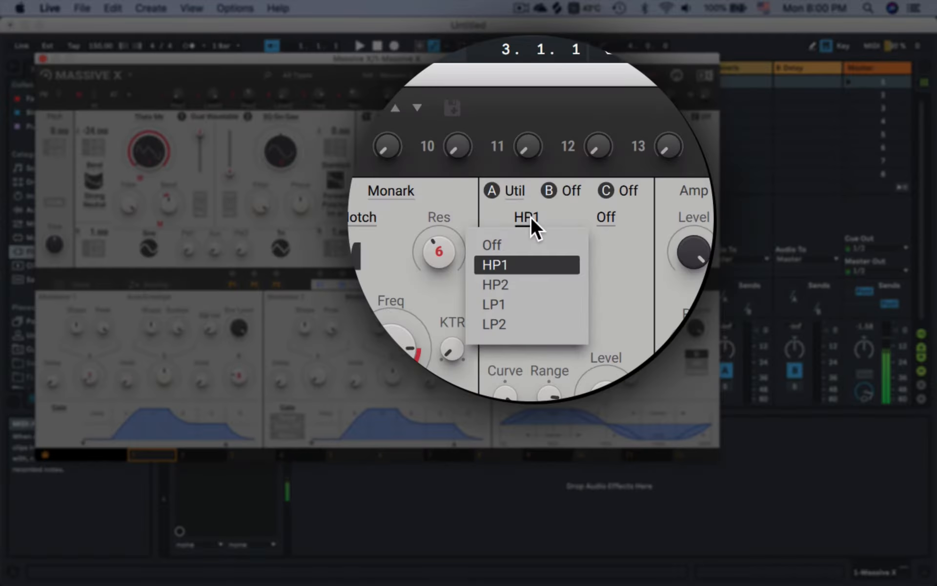
{"action": "left_click", "coordinate": [532, 170]}
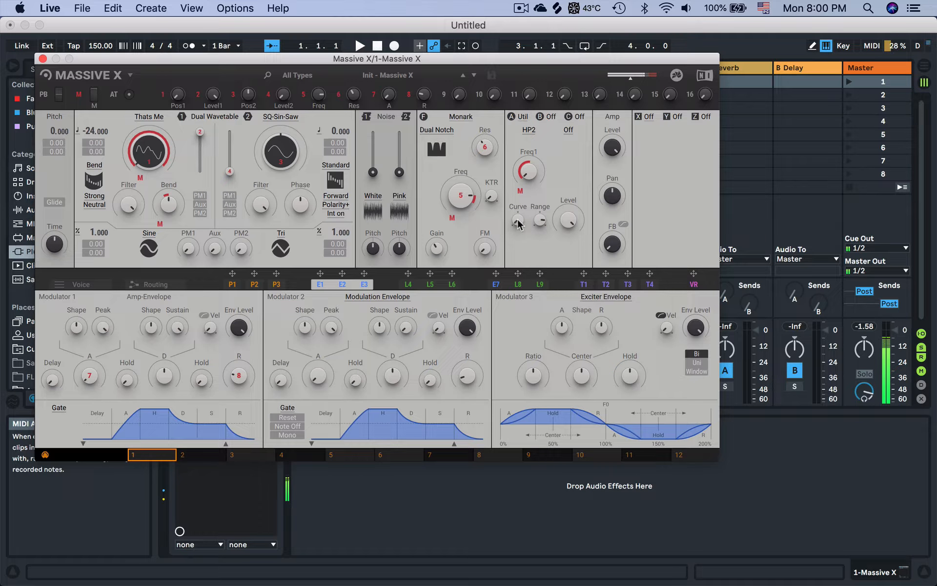
{"action": "left_click_drag", "start_coordinate": [518, 221], "coordinate": [517, 220]}
- Load the Distortion effect into insert slot B and reduce its Mix to about two-thirds
{"action": "left_click", "coordinate": [548, 117]}
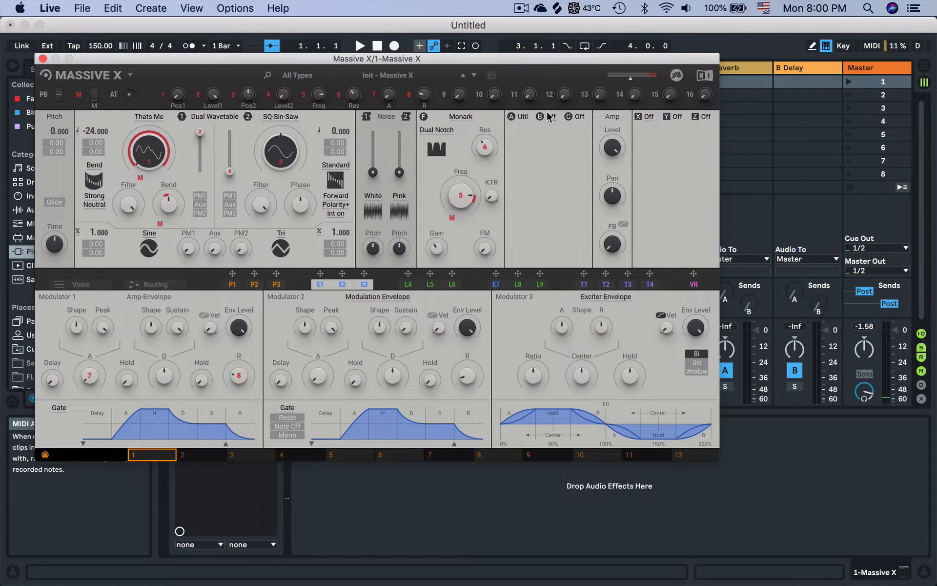
{"action": "left_click", "coordinate": [524, 190]}
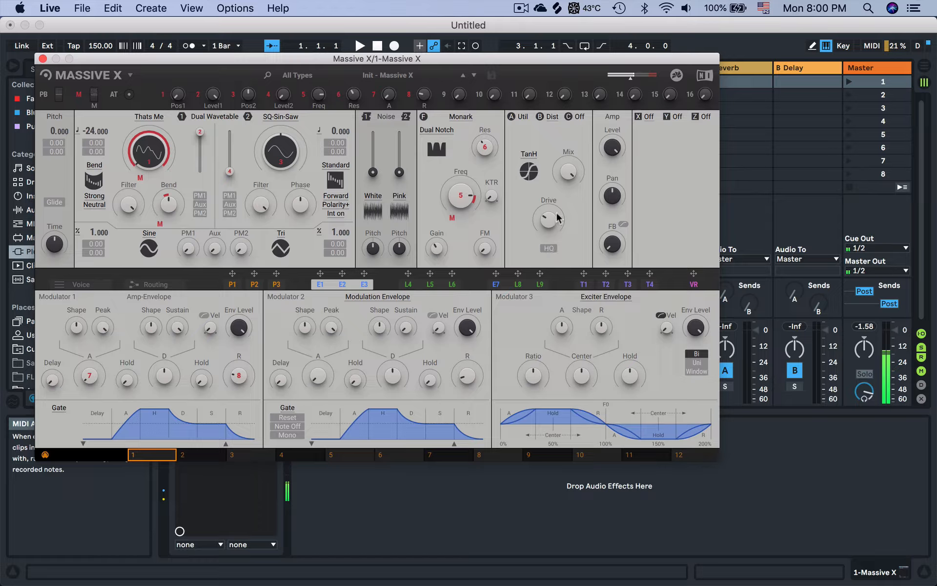
{"action": "left_click_drag", "start_coordinate": [566, 172], "coordinate": [565, 201]}
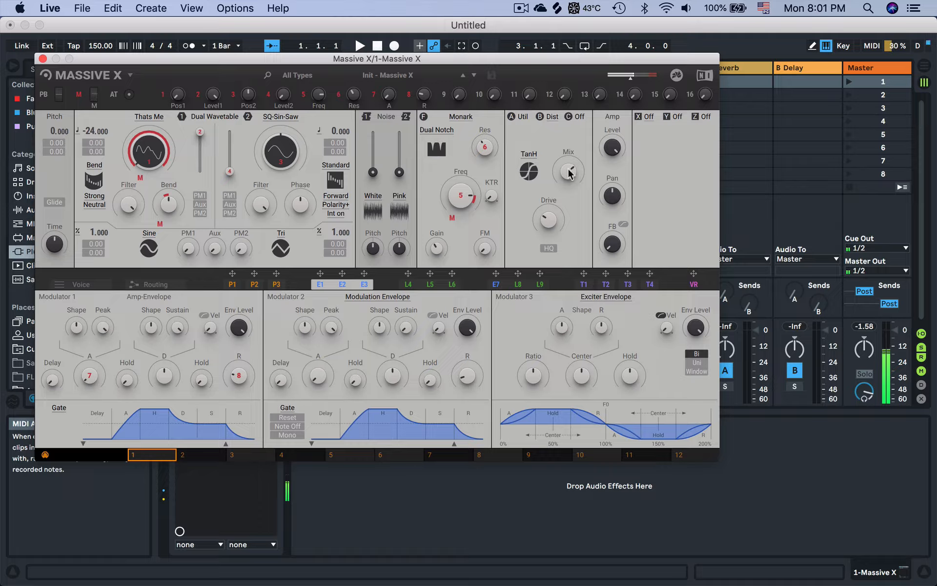
- In the routing, disconnect the Utility insert from the Monark filter and detach the oscillators and Noise 1 from Utility
{"action": "left_click", "coordinate": [142, 286]}
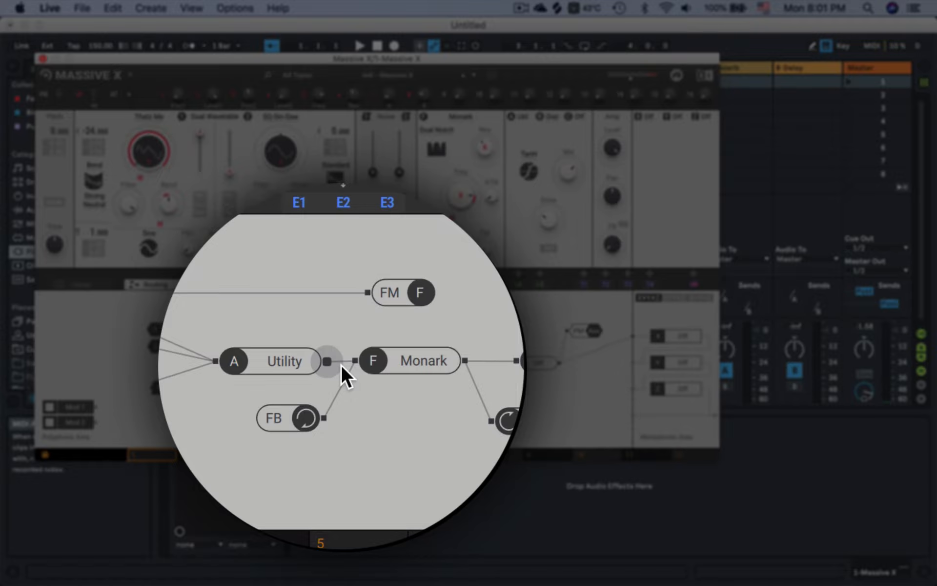
{"action": "double_click", "coordinate": [344, 362]}
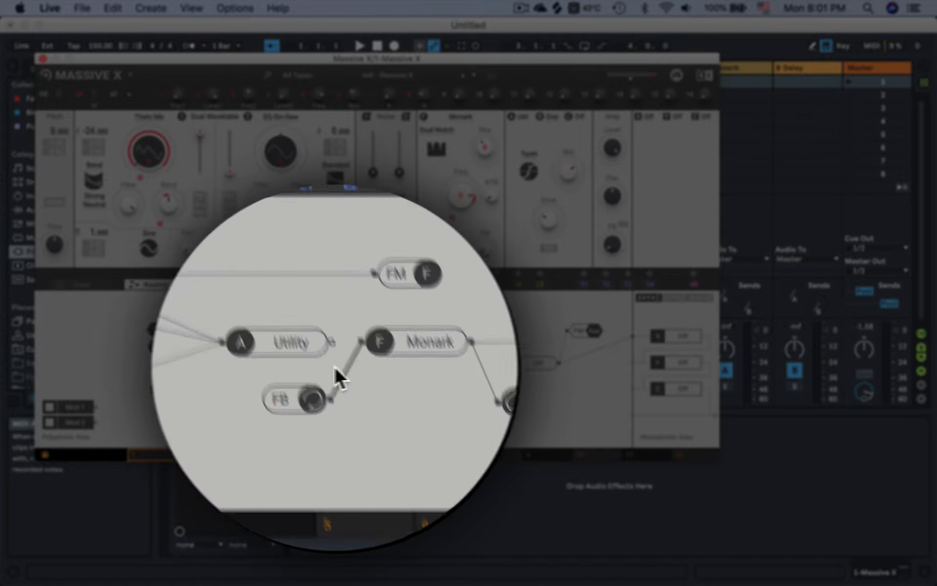
{"action": "mouse_move", "coordinate": [312, 364]}
{"action": "left_mouse_down"}
{"action": "mouse_move", "coordinate": [335, 340]}
{"action": "mouse_move", "coordinate": [318, 348]}
{"action": "left_mouse_up"}
{"action": "double_click", "coordinate": [254, 346]}
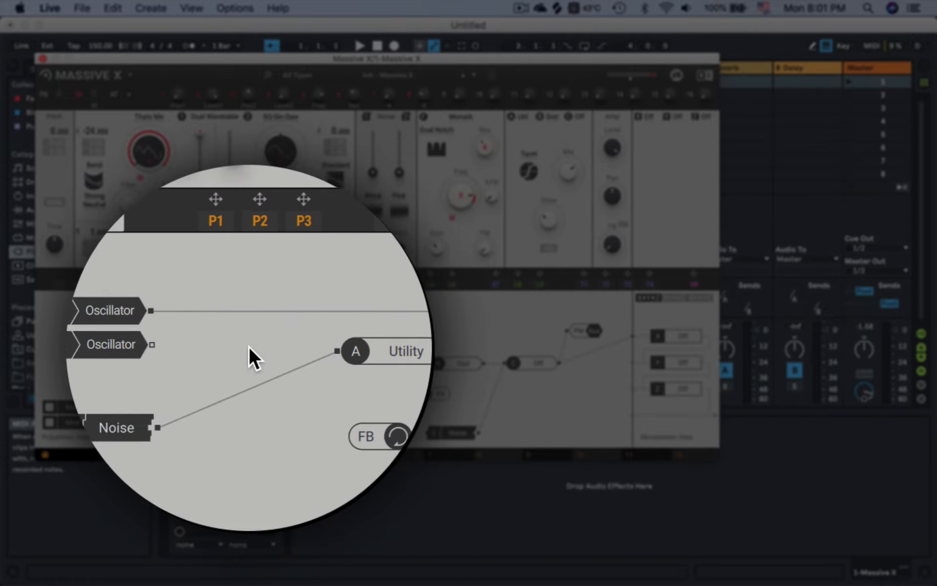
{"action": "double_click", "coordinate": [256, 367]}
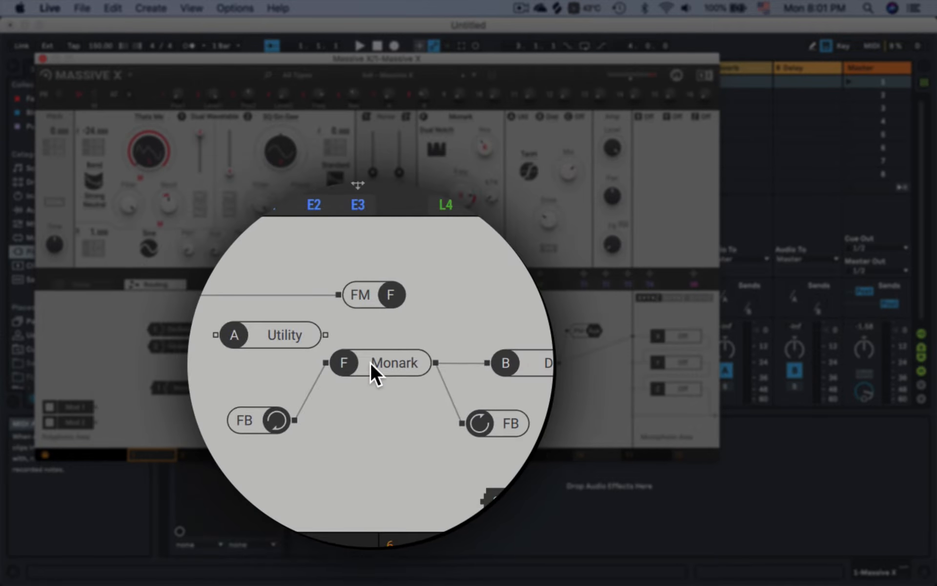
- Place Monark ahead of Utility, wiring both oscillators and Noise 1 into Monark, Monark into Utility, and Utility into Dist
{"action": "left_click_drag", "start_coordinate": [370, 361], "coordinate": [293, 348]}
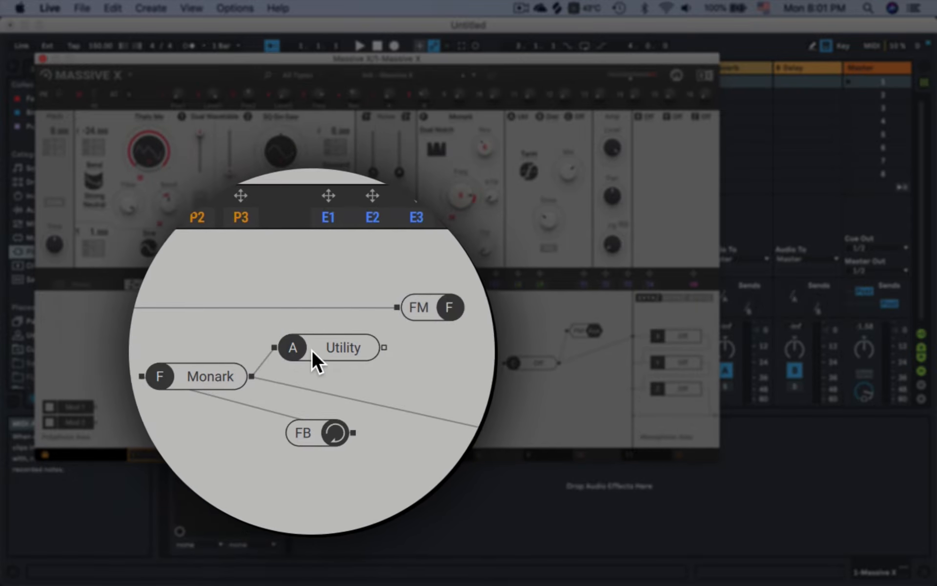
{"action": "left_click_drag", "start_coordinate": [380, 353], "coordinate": [423, 359]}
{"action": "left_click_drag", "start_coordinate": [218, 331], "coordinate": [224, 363]}
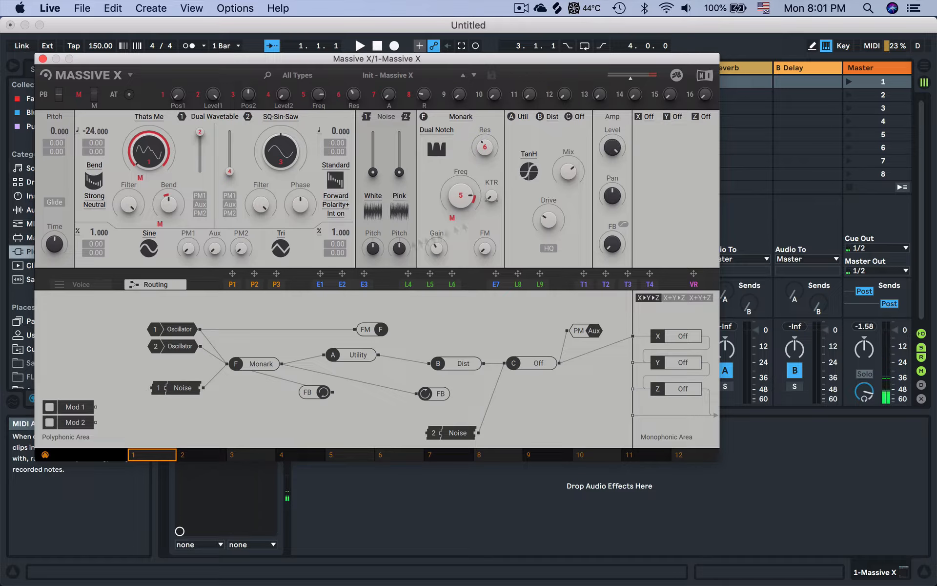
{"action": "left_click", "coordinate": [318, 284]}
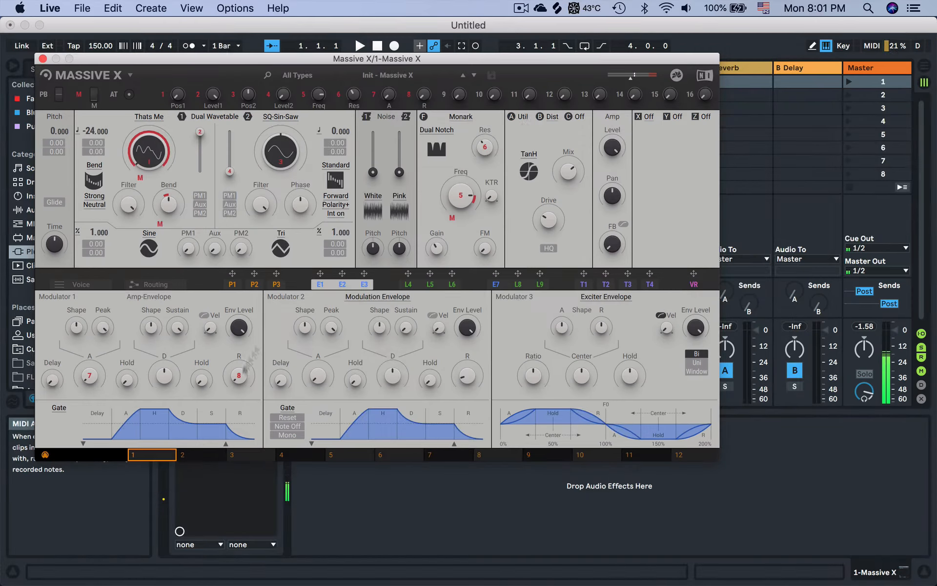
- Load the Dimension Expander into effect slot X in Mode 1 with a low Amount
{"action": "left_click", "coordinate": [646, 120]}
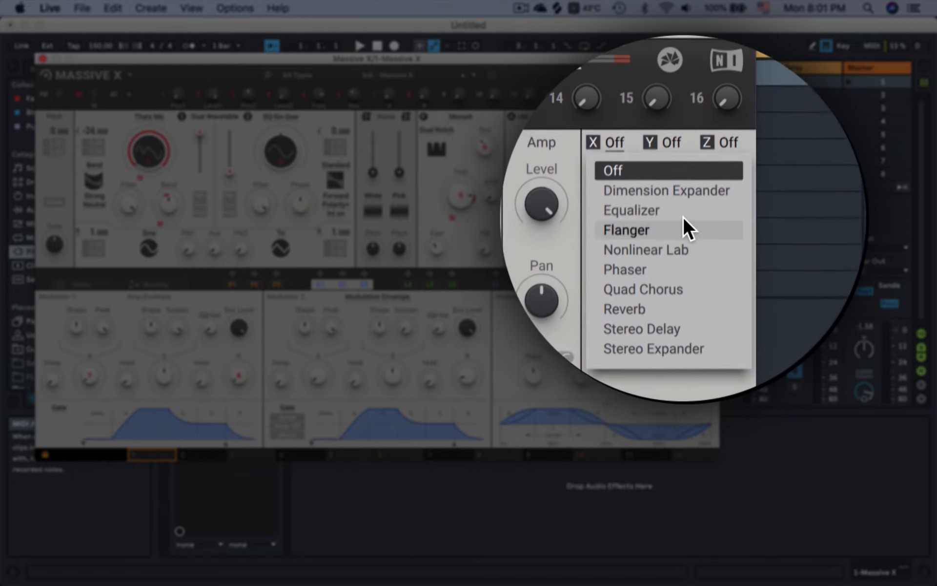
{"action": "left_click", "coordinate": [682, 216]}
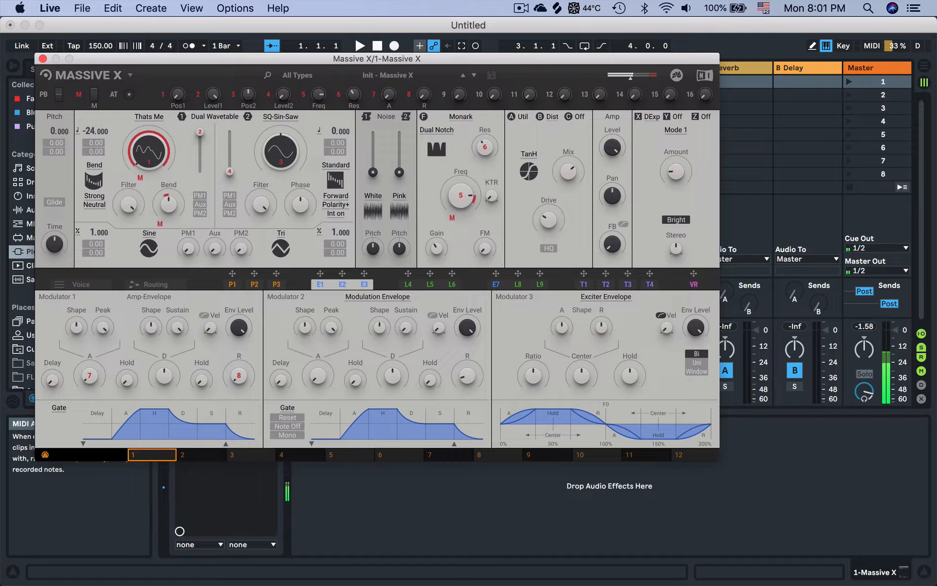
{"action": "left_click", "coordinate": [677, 130]}
{"action": "left_click", "coordinate": [677, 147]}
- Try the Nonlinear Lab in effect slot Y, comparing it with the Phaser and checking its clipping types
{"action": "left_click", "coordinate": [676, 117]}
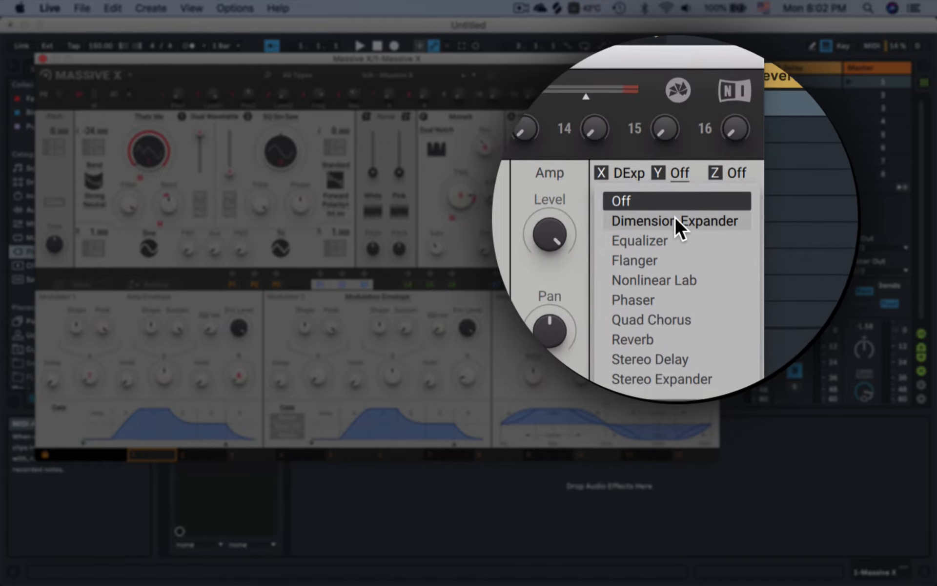
{"action": "left_click", "coordinate": [671, 217]}
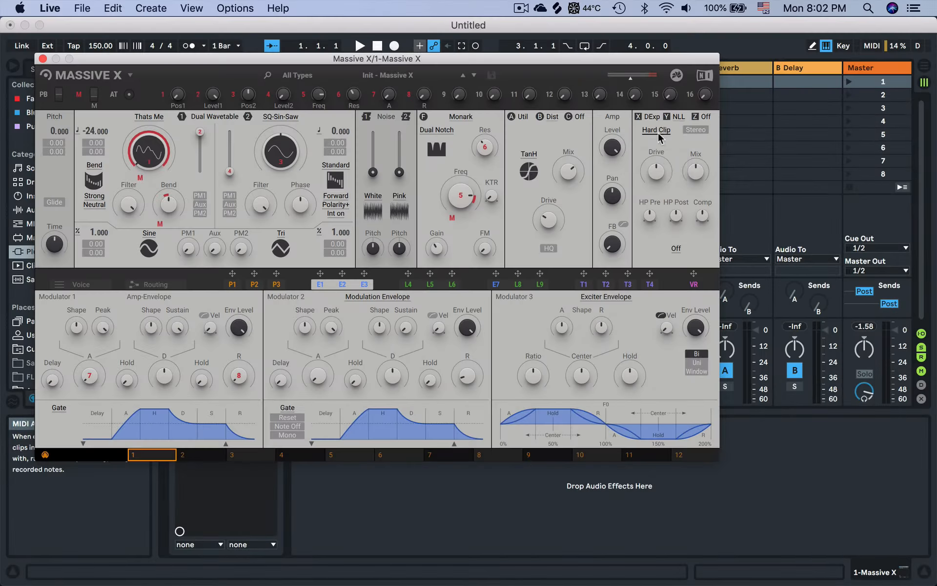
{"action": "left_click", "coordinate": [657, 131]}
{"action": "left_click", "coordinate": [676, 118]}
{"action": "left_click", "coordinate": [676, 117]}
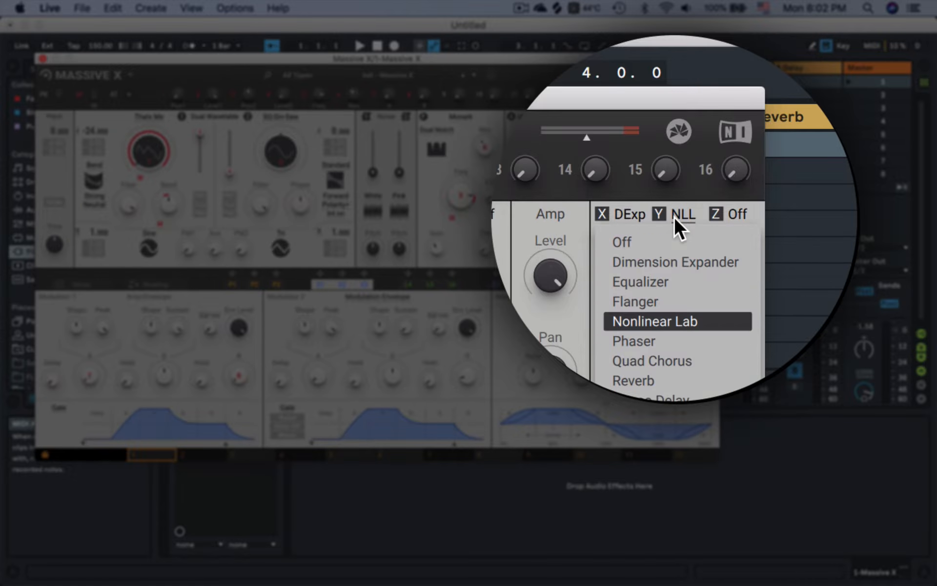
{"action": "left_click", "coordinate": [674, 181]}
{"action": "left_click", "coordinate": [670, 216]}
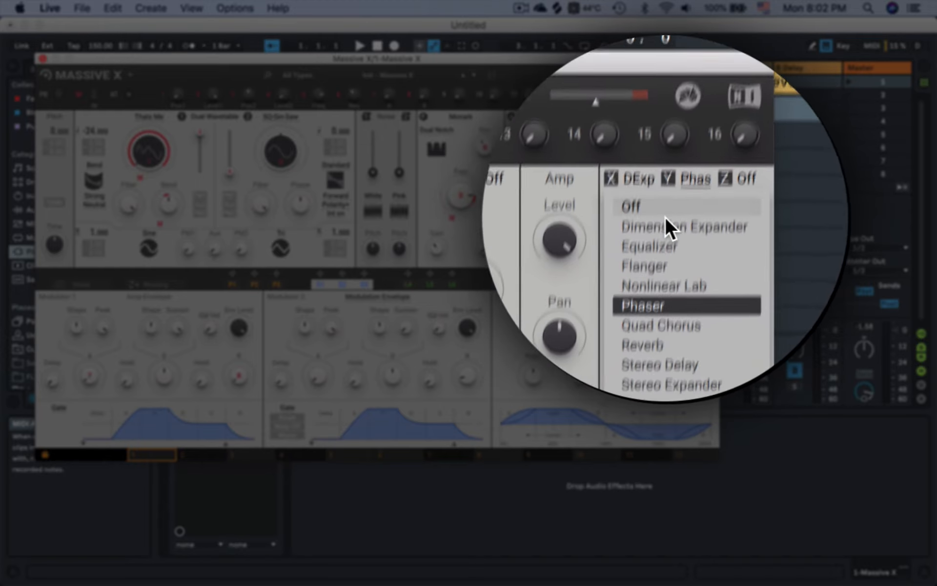
{"action": "left_click", "coordinate": [660, 216]}
{"action": "left_click", "coordinate": [657, 131]}
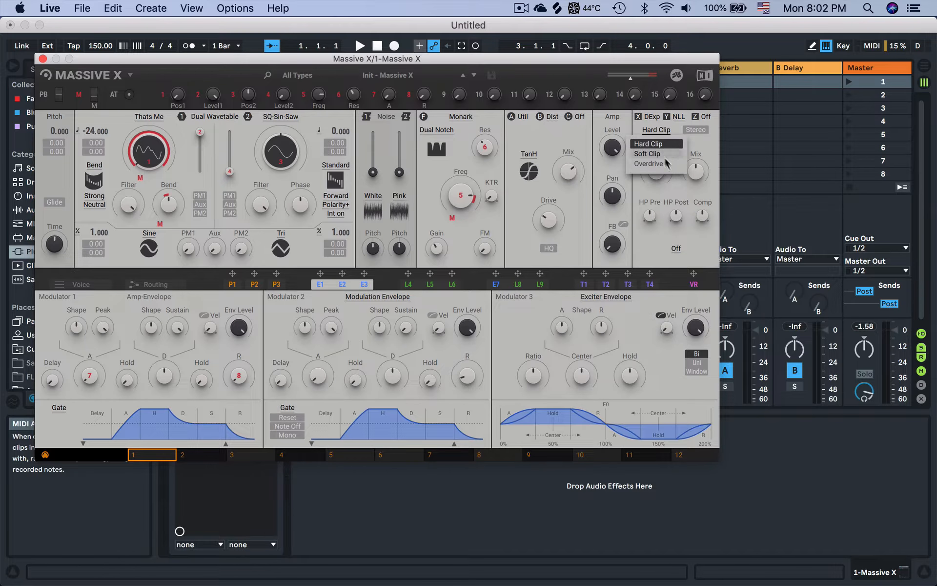
- Replace the Nonlinear Lab in effect slot Y with the Phaser
{"action": "left_click", "coordinate": [683, 119]}
{"action": "left_click", "coordinate": [683, 119]}
{"action": "left_click", "coordinate": [682, 119]}
{"action": "left_click", "coordinate": [681, 119]}
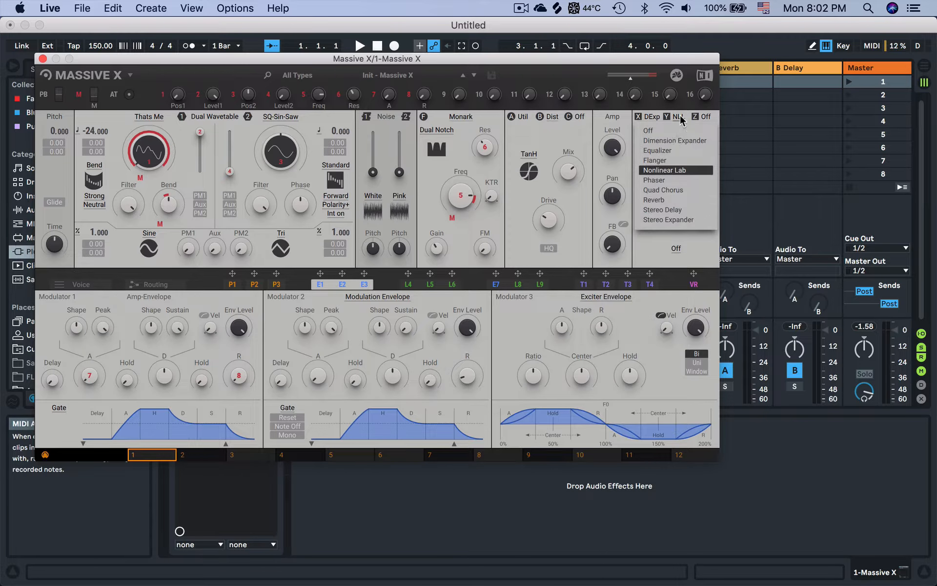
{"action": "left_click", "coordinate": [663, 180]}
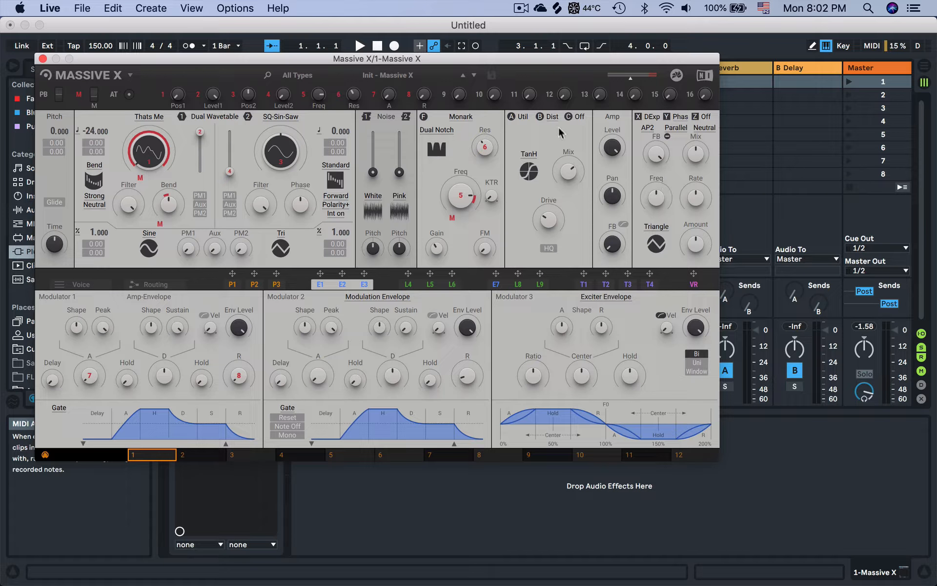
- Change the Distortion insert's type to Hardclip
{"action": "left_click", "coordinate": [530, 155]}
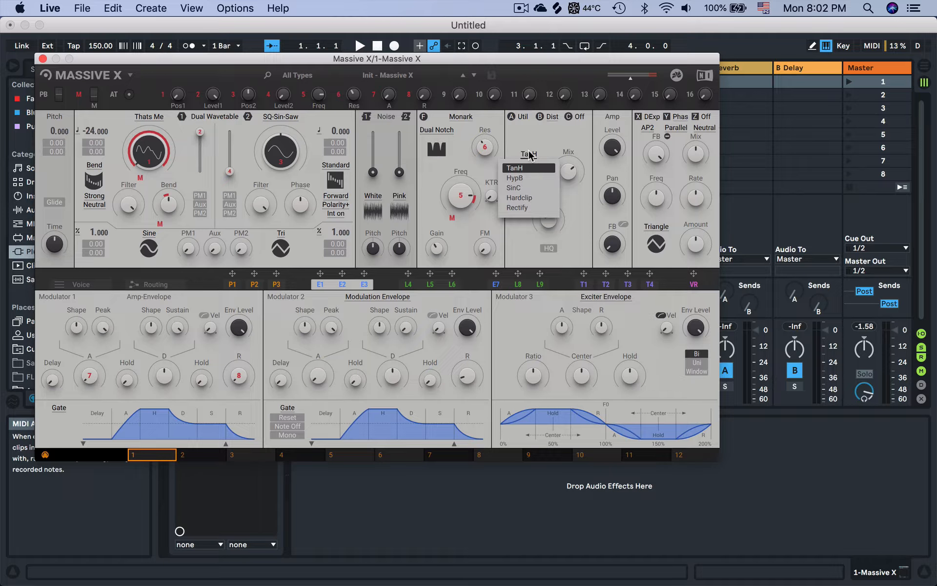
{"action": "left_click", "coordinate": [539, 198]}
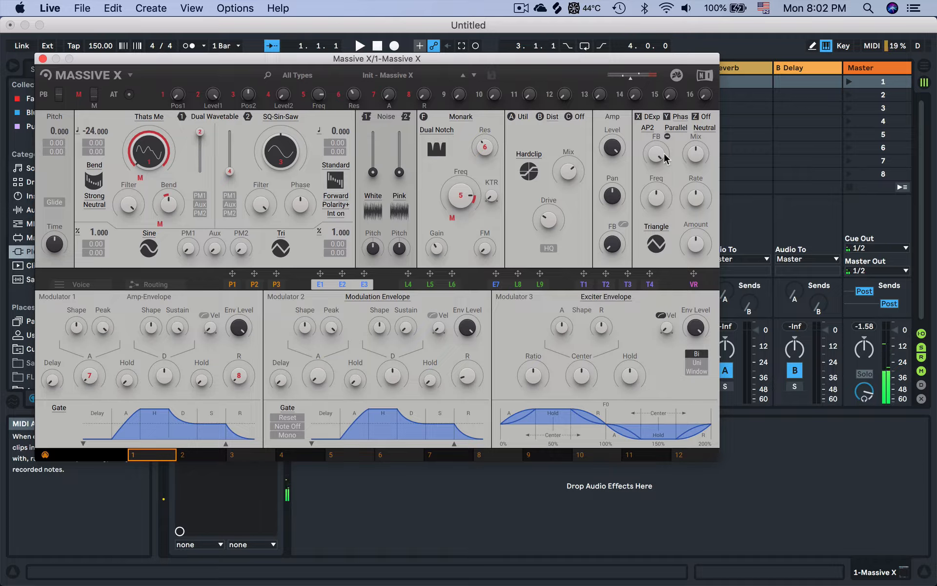
- Tune the Phaser with reduced feedback, minimum rate and a higher frequency, and assign the mod wheel to raise its Mix
{"action": "left_click_drag", "start_coordinate": [665, 154], "coordinate": [664, 188]}
{"action": "mouse_move", "coordinate": [694, 204]}
{"action": "left_mouse_down"}
{"action": "mouse_move", "coordinate": [694, 222]}
{"action": "mouse_move", "coordinate": [697, 211]}
{"action": "left_mouse_up"}
{"action": "left_click_drag", "start_coordinate": [656, 187], "coordinate": [655, 191]}
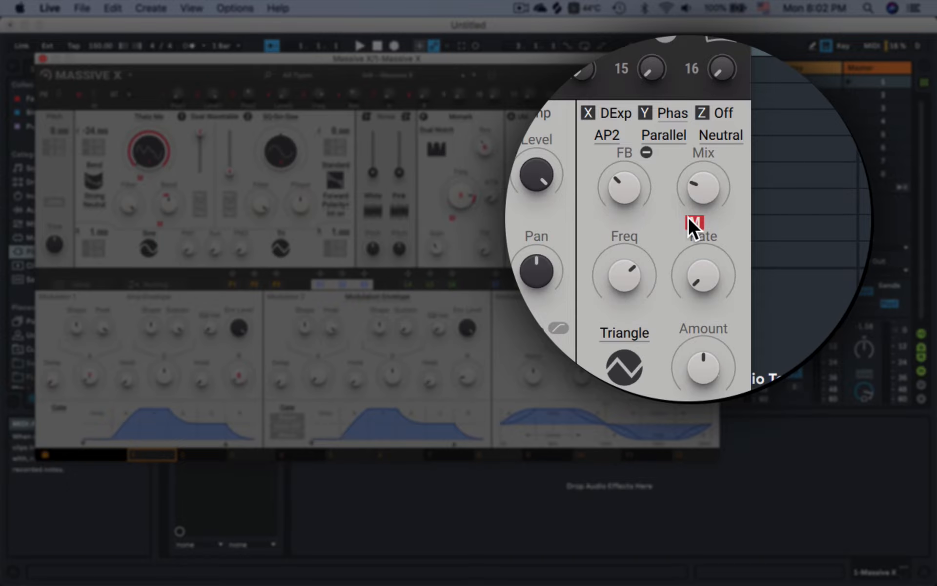
{"action": "left_click_drag", "start_coordinate": [688, 215], "coordinate": [687, 196]}
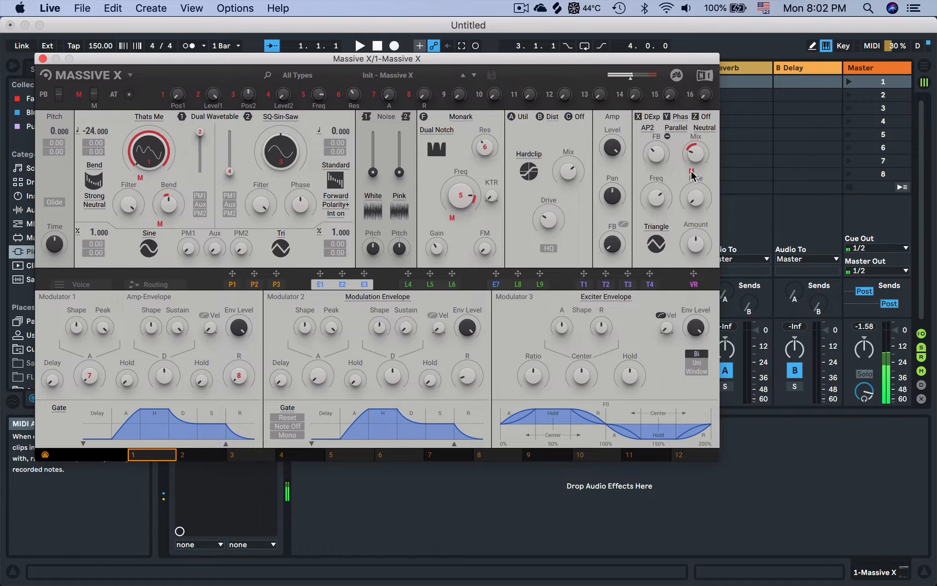
- Turn oscillator 1's level down to zero and load the Aggrogut wavetable from the Formant category into wavetable 2
{"action": "left_click", "coordinate": [281, 116]}
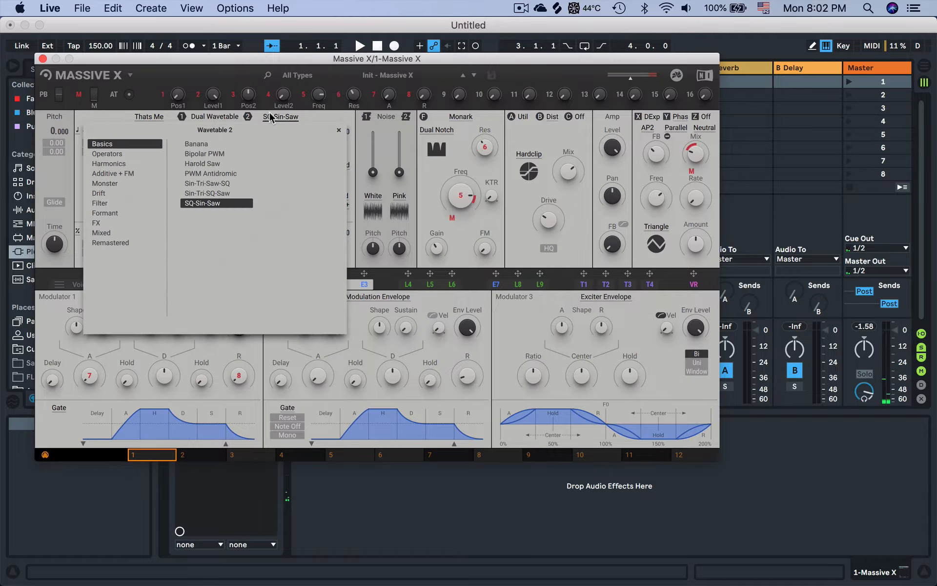
{"action": "left_click", "coordinate": [105, 213]}
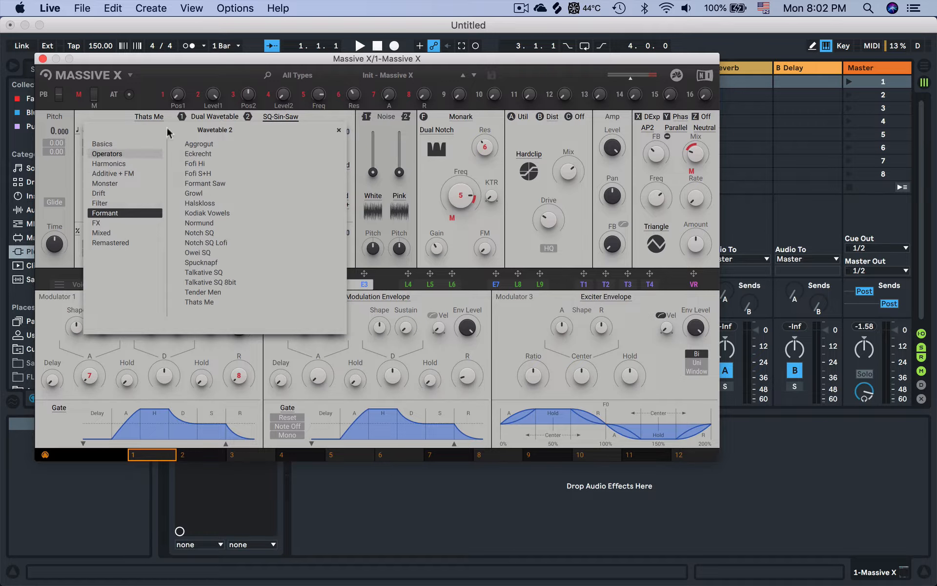
{"action": "left_click", "coordinate": [145, 102]}
{"action": "left_click_drag", "start_coordinate": [198, 139], "coordinate": [206, 175]}
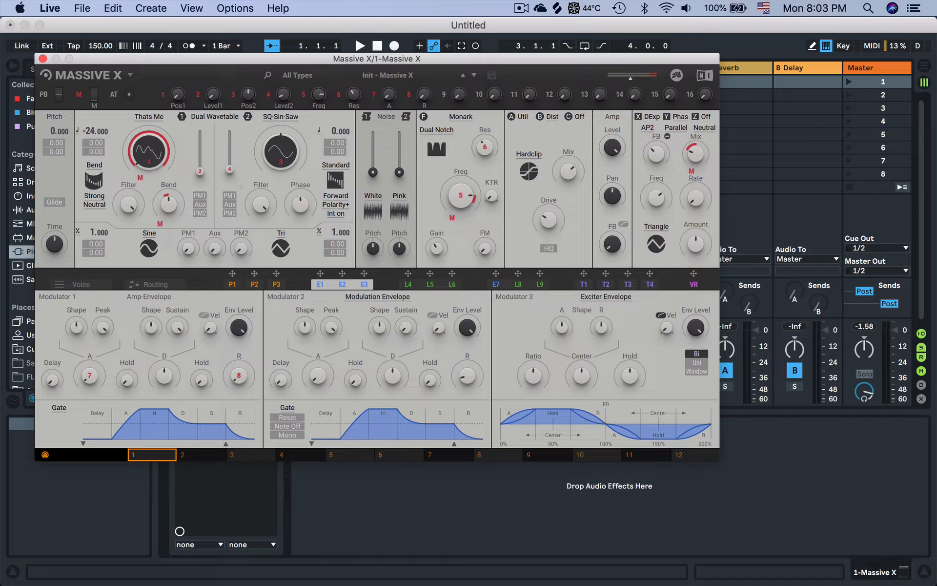
{"action": "left_click", "coordinate": [278, 117]}
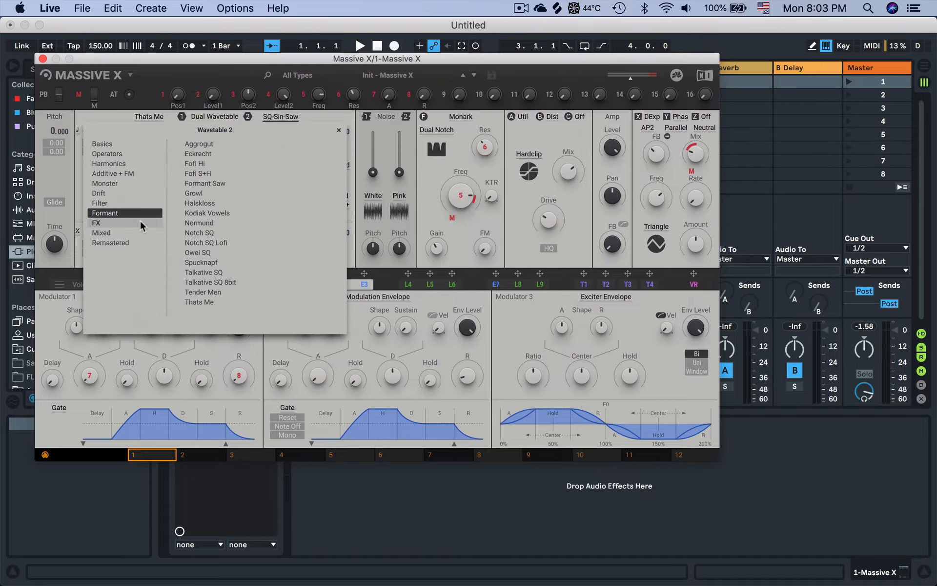
{"action": "left_click", "coordinate": [210, 145]}
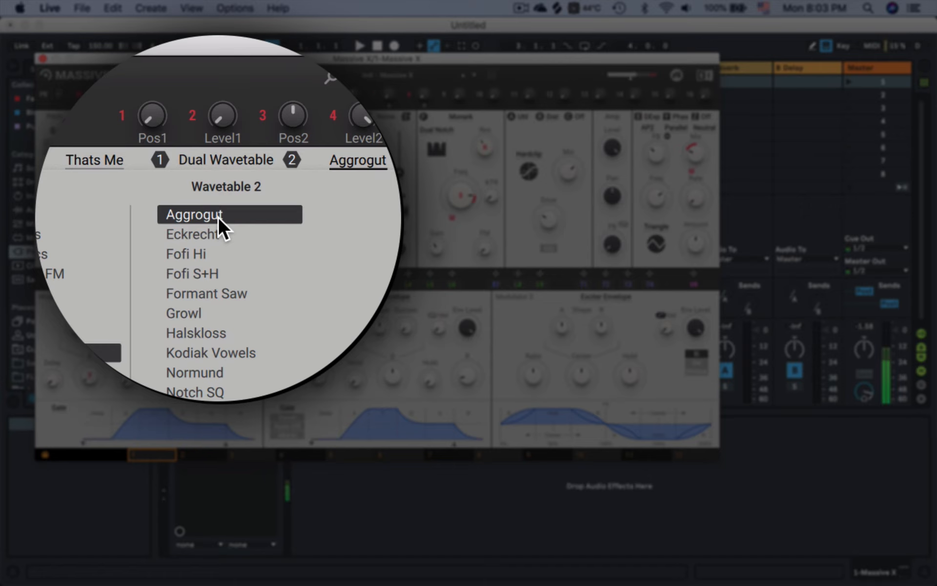
{"action": "left_click", "coordinate": [227, 215]}
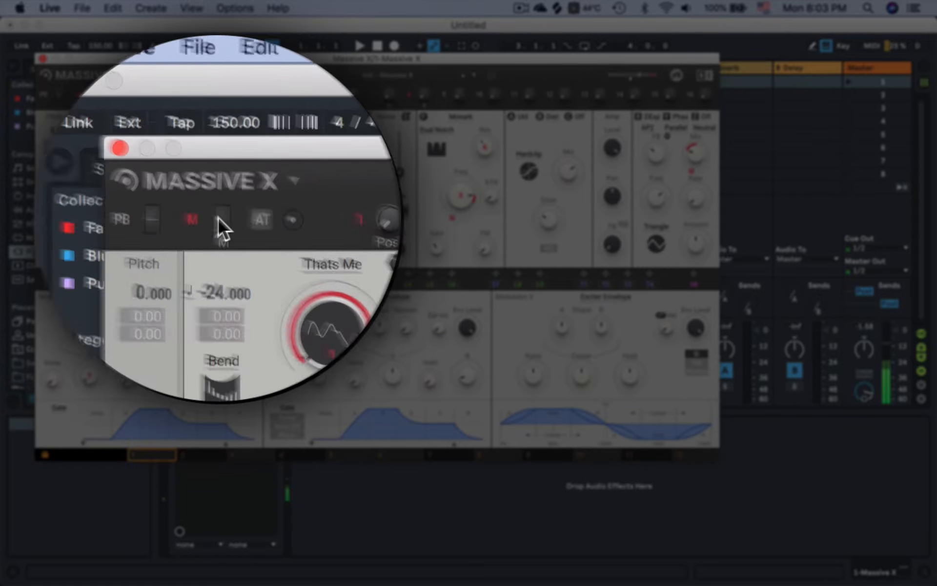
- Set wavetable 2 to -24 pitch and full level, with the mod wheel sweeping its position from the start
{"action": "left_click_drag", "start_coordinate": [280, 215], "coordinate": [271, 216]}
{"action": "left_click_drag", "start_coordinate": [272, 178], "coordinate": [272, 141]}
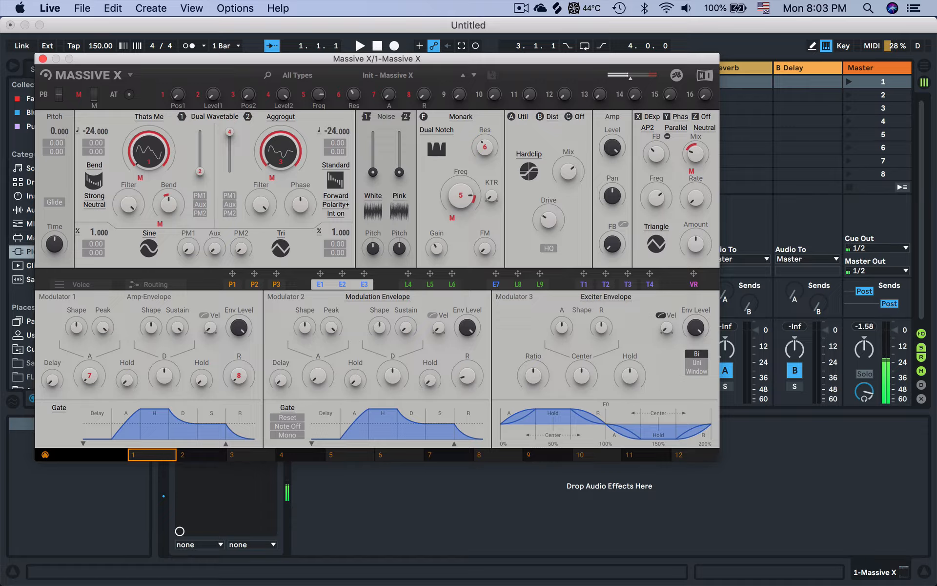
- Audition the Formant wavetables from Eckrecht to Formant Saw in wavetable 2 and load Growl
{"action": "left_click", "coordinate": [281, 117]}
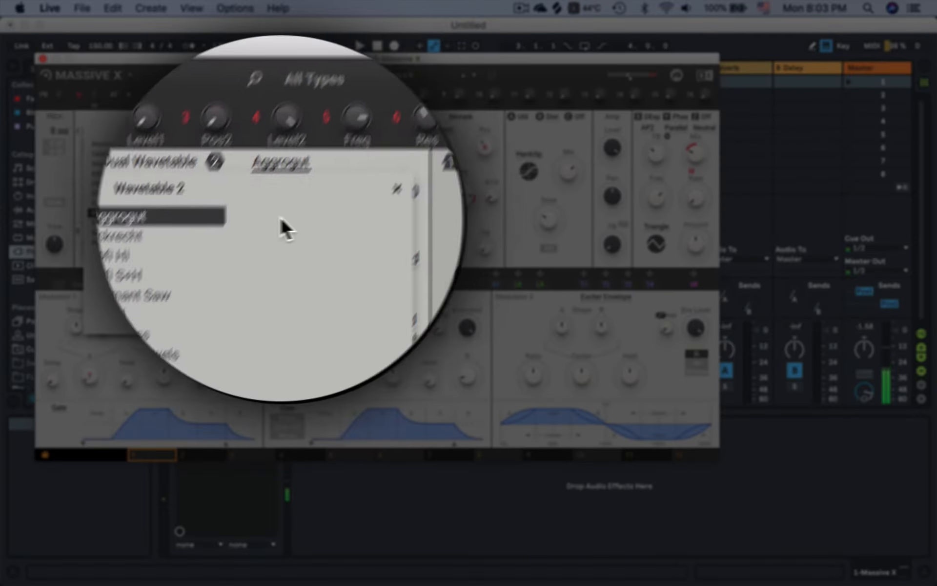
{"action": "left_click", "coordinate": [238, 154]}
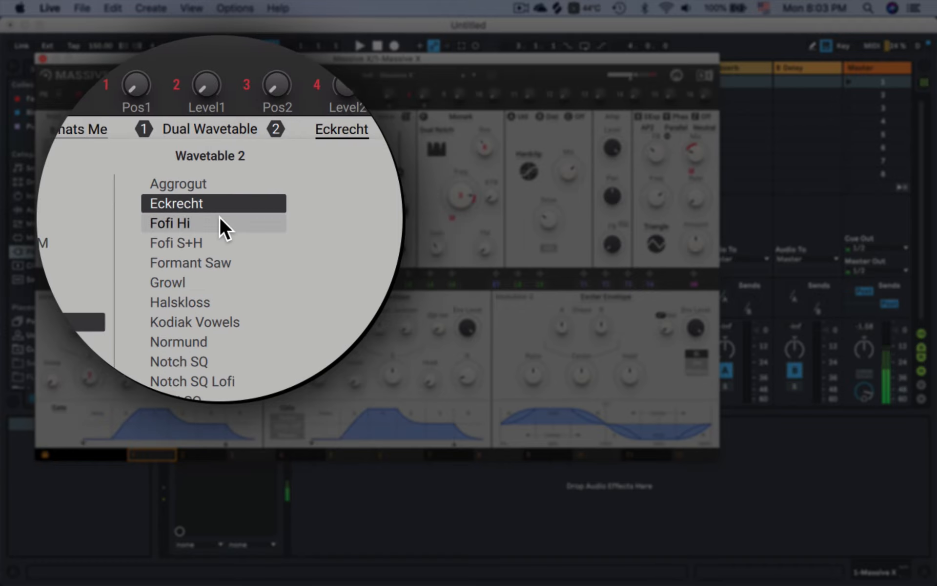
{"action": "left_click", "coordinate": [219, 221]}
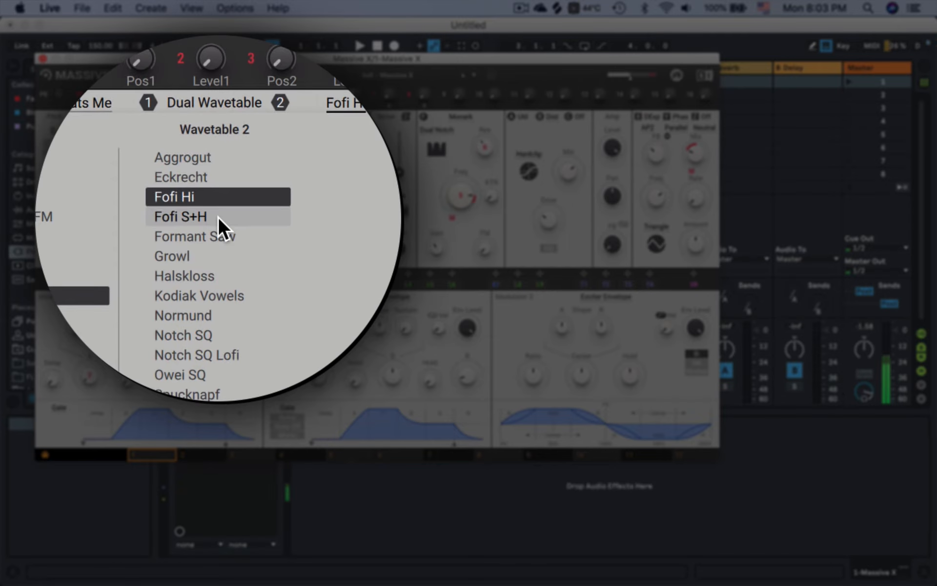
{"action": "left_click", "coordinate": [217, 216]}
{"action": "left_click", "coordinate": [218, 216]}
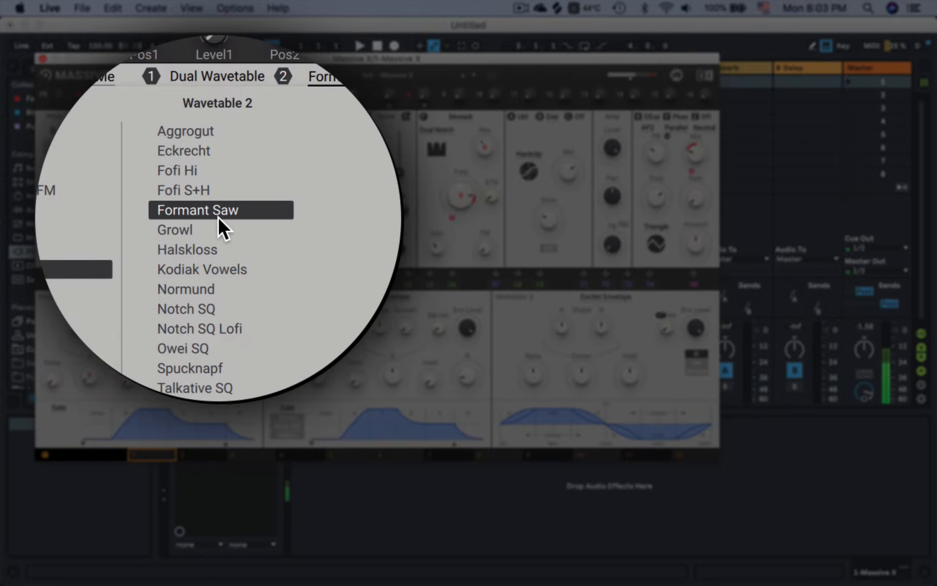
{"action": "left_click", "coordinate": [218, 216]}
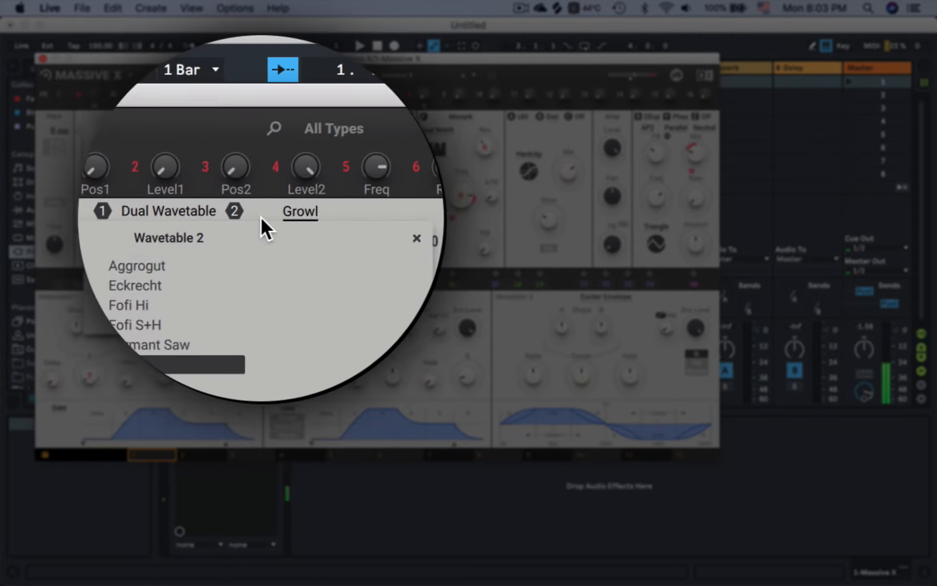
{"action": "left_click", "coordinate": [280, 216]}
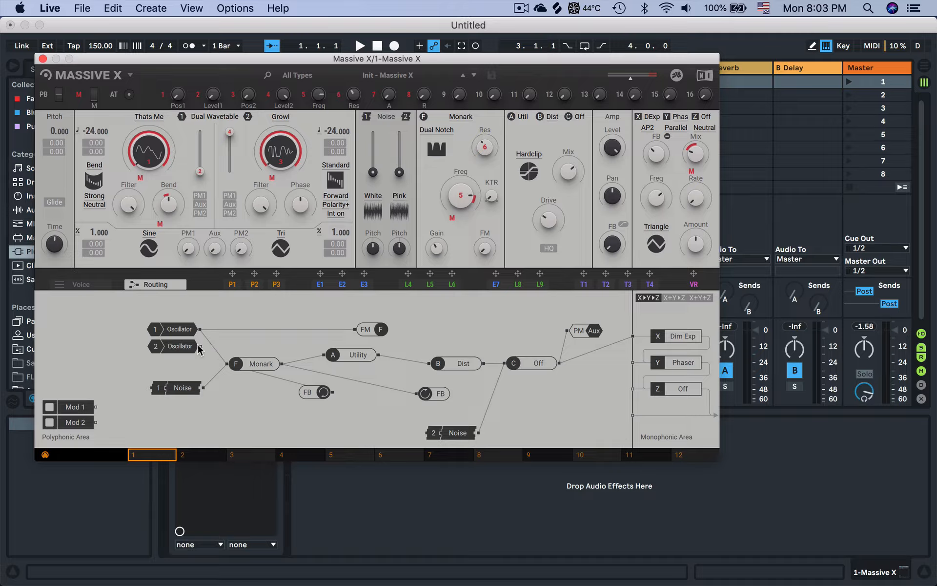
- Reroute oscillator 2 directly into the Utility insert and rebalance the oscillator levels, bringing oscillator 1 back to full
{"action": "left_click_drag", "start_coordinate": [199, 348], "coordinate": [318, 356]}
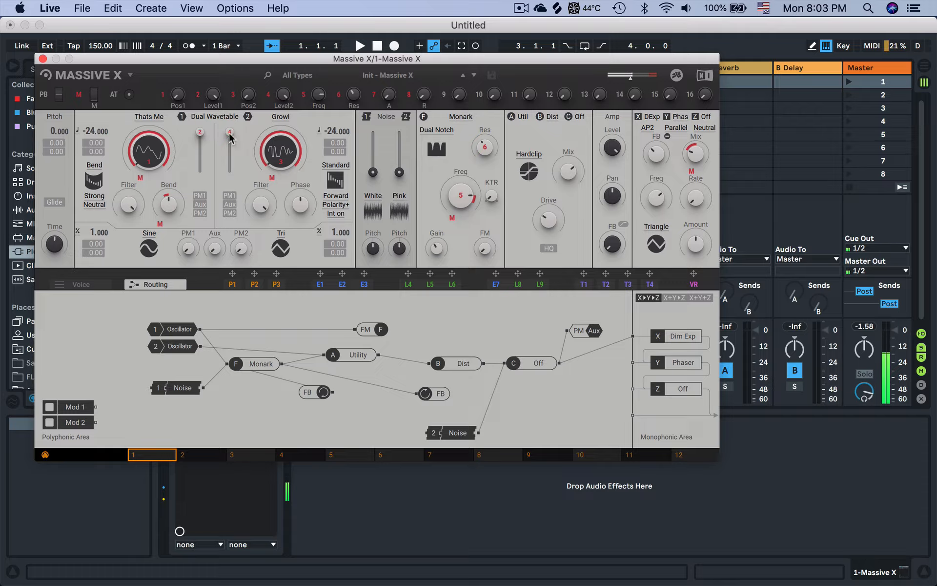
{"action": "left_click_drag", "start_coordinate": [229, 149], "coordinate": [230, 172]}
- Load the Fofi Hi wavetable from the Formant category into wavetable 2 and route oscillator 2 back into the Monark filter
{"action": "left_click", "coordinate": [282, 123]}
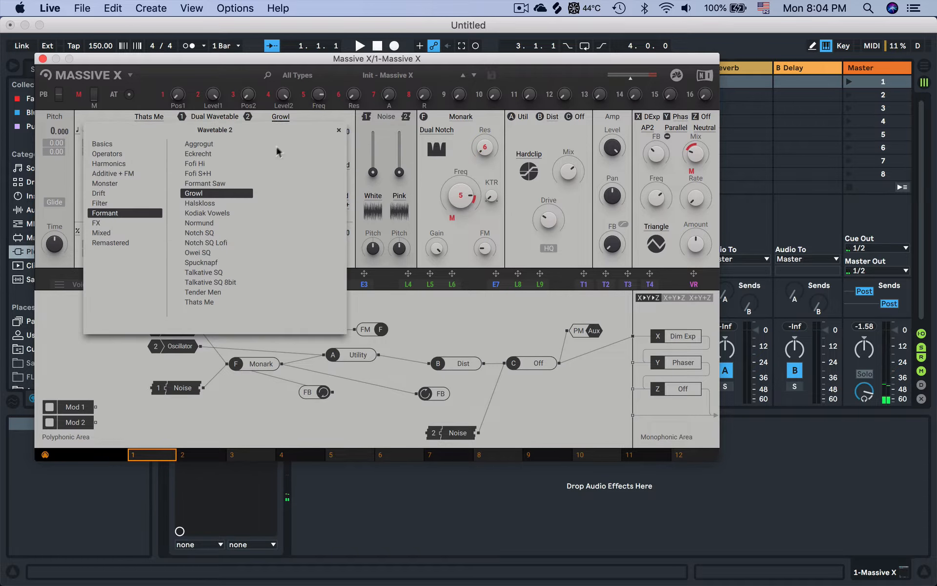
{"action": "left_click", "coordinate": [225, 164]}
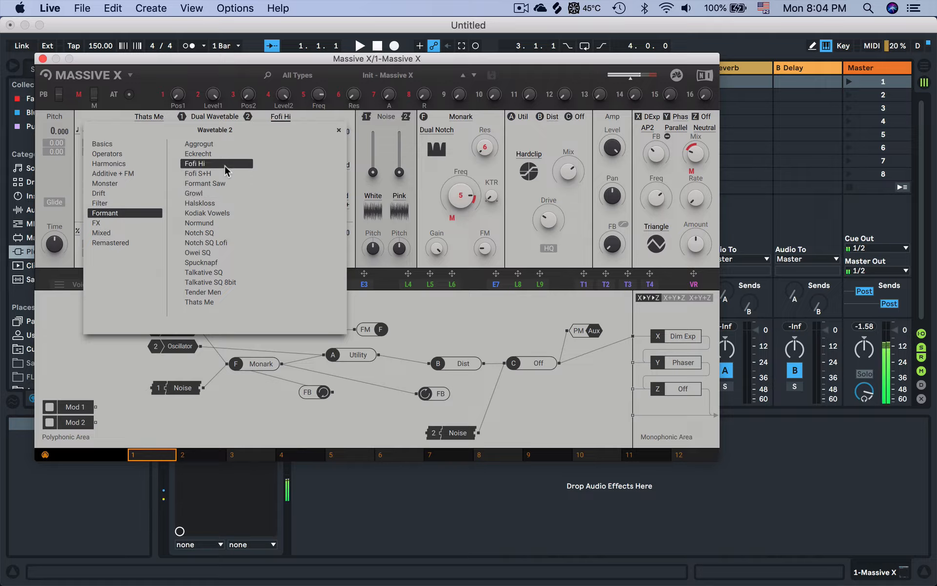
{"action": "left_click", "coordinate": [274, 116]}
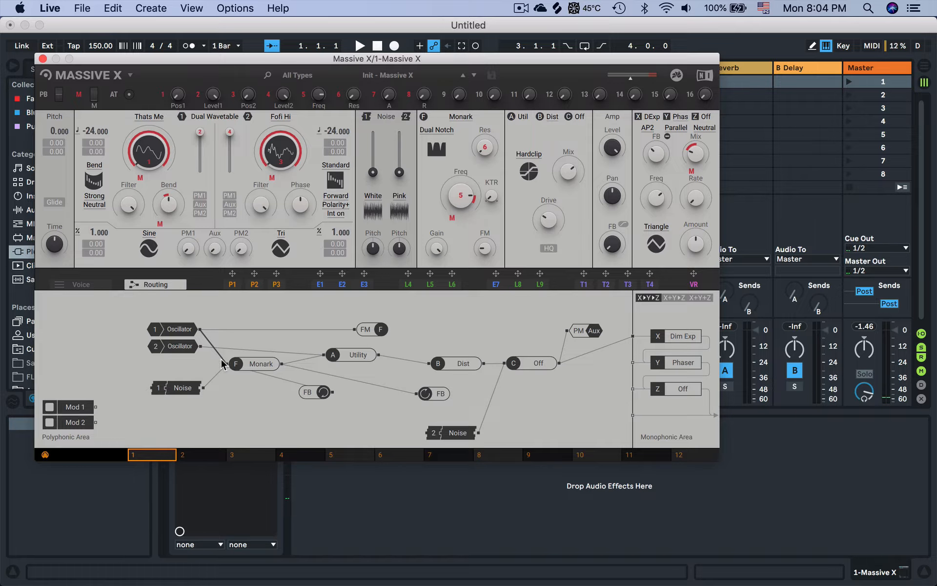
{"action": "double_click", "coordinate": [262, 350]}
{"action": "left_click_drag", "start_coordinate": [200, 346], "coordinate": [223, 365]}
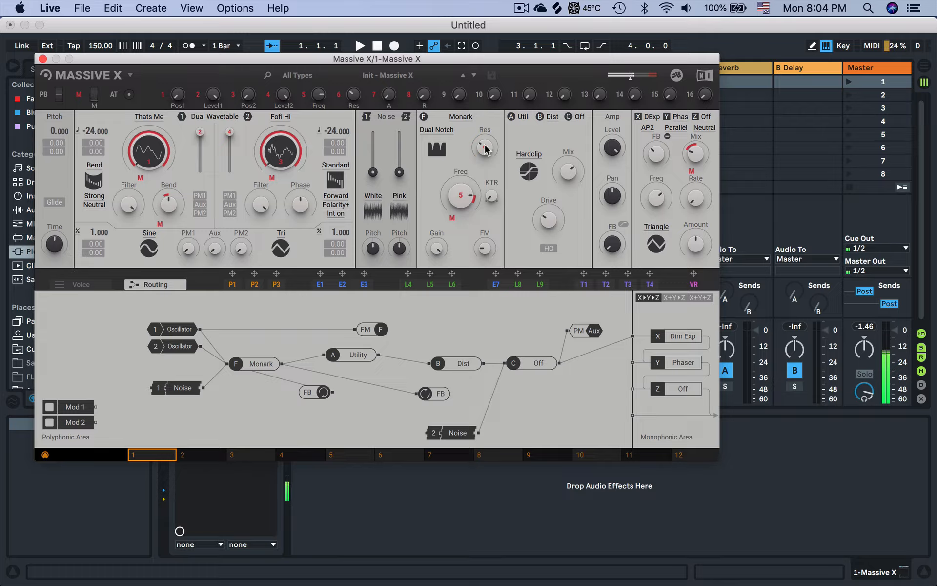
- Lower oscillator 2's level and switch wavetable 2 to Bend mode with the mod wheel controlling its Bend amount
{"action": "mouse_move", "coordinate": [231, 136]}
{"action": "left_mouse_down"}
{"action": "mouse_move", "coordinate": [230, 171]}
{"action": "mouse_move", "coordinate": [229, 157]}
{"action": "left_mouse_up"}
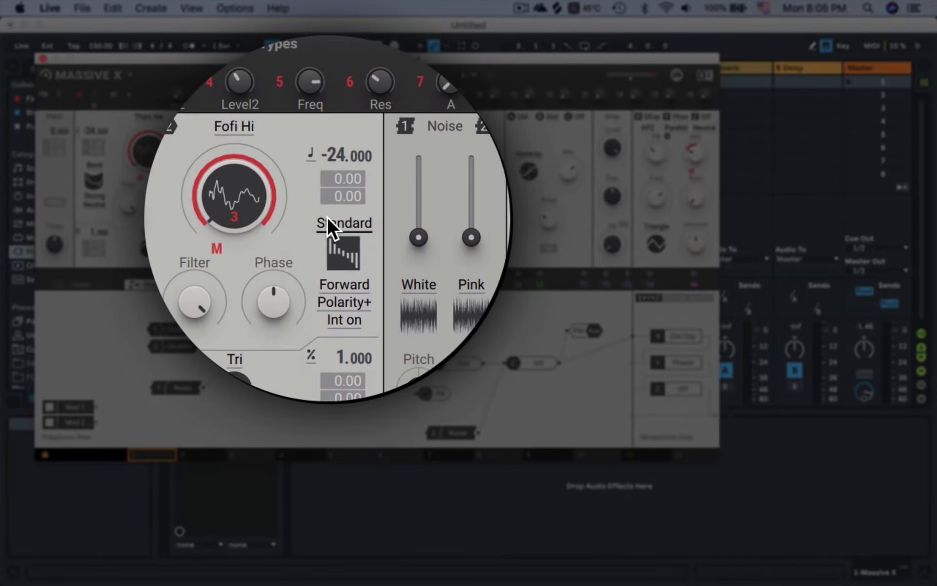
{"action": "left_click", "coordinate": [336, 165]}
{"action": "left_click", "coordinate": [337, 189]}
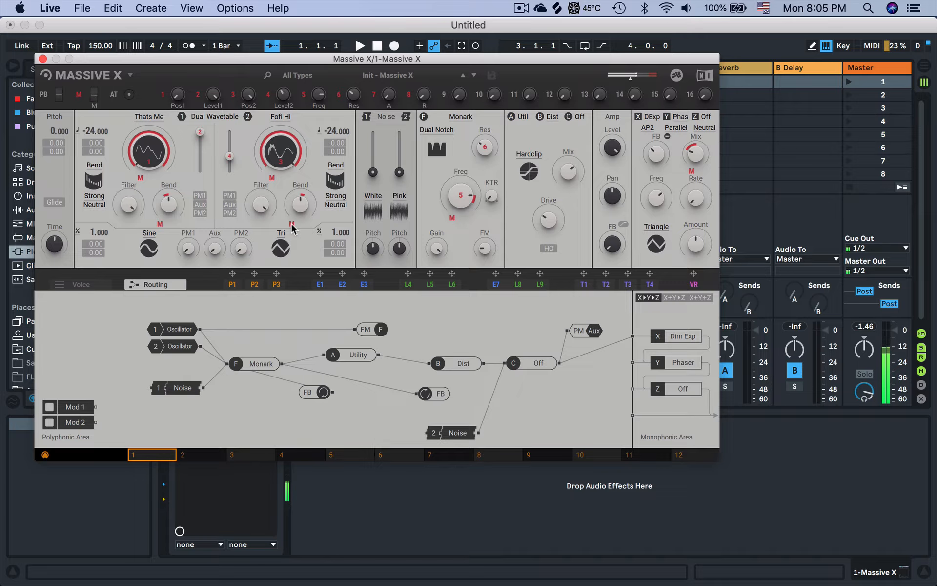
- Leave the Massive X window for the Arrangement View and create a one-bar MIDI clip at bar 1 of the Massive X track
{"action": "left_click", "coordinate": [43, 59]}
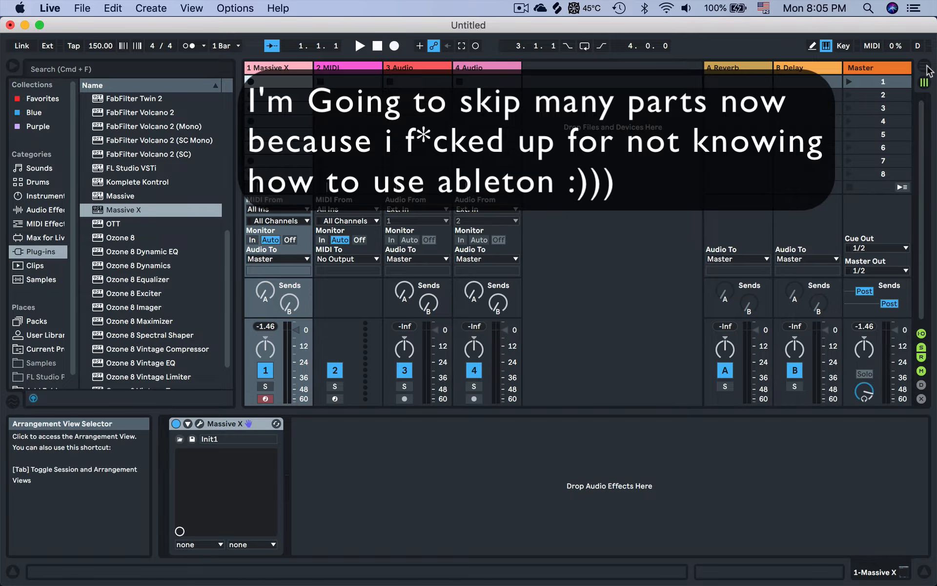
{"action": "left_click", "coordinate": [927, 71]}
{"action": "mouse_move", "coordinate": [273, 92]}
{"action": "left_mouse_down"}
{"action": "mouse_move", "coordinate": [233, 94]}
{"action": "mouse_move", "coordinate": [268, 92]}
{"action": "mouse_move", "coordinate": [256, 92]}
{"action": "left_mouse_up"}
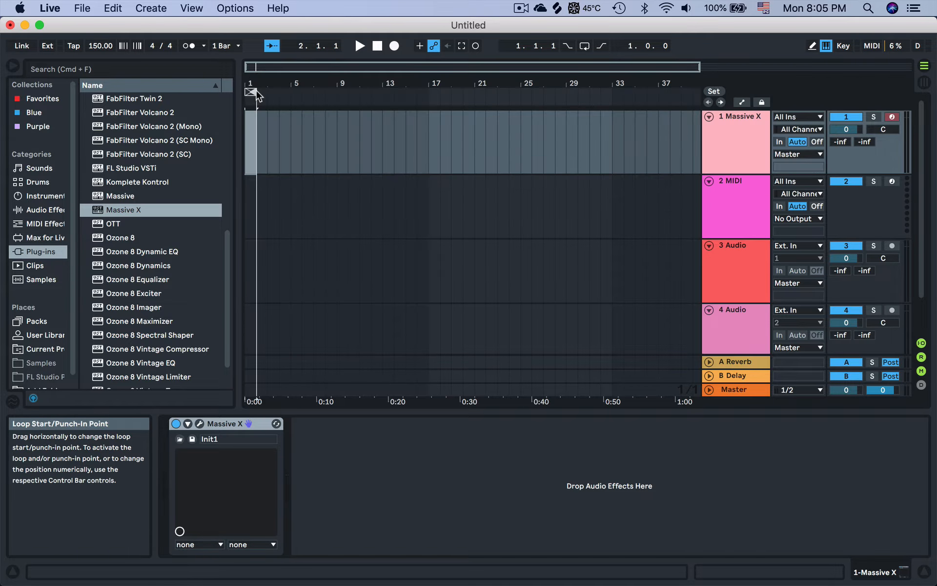
{"action": "key", "text": "super+shift+m"}
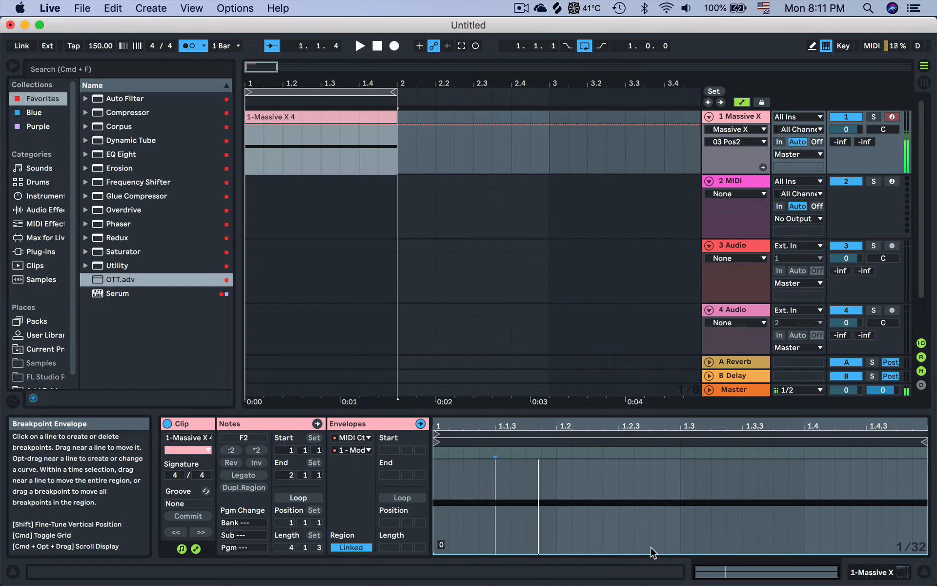
- Draw a mod wheel envelope in the clip rising from 0 at the start to 127 at 1.3, and audition it
{"action": "left_click_drag", "start_coordinate": [652, 551], "coordinate": [679, 462]}
{"action": "key", "text": "space"}
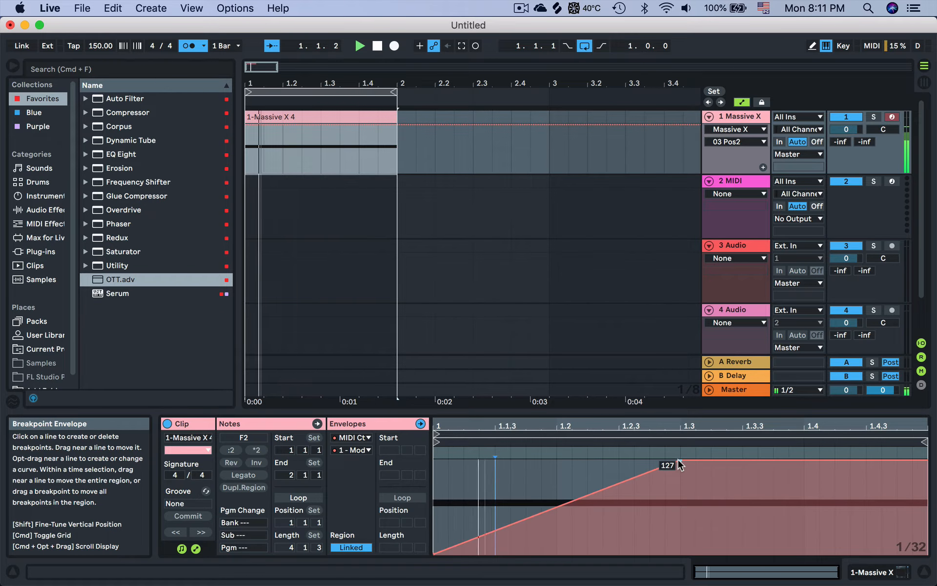
{"action": "key", "text": "space"}
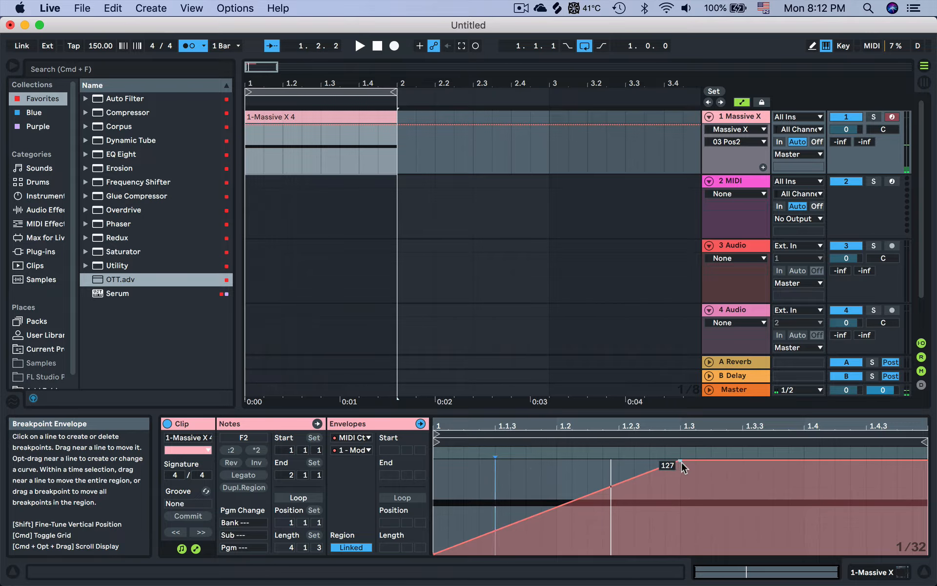
- Reshape the mod wheel envelope to peak at 1.2, fall to 0 at 1.3 and rise to 127 at the clip's end
{"action": "left_click_drag", "start_coordinate": [682, 463], "coordinate": [557, 461]}
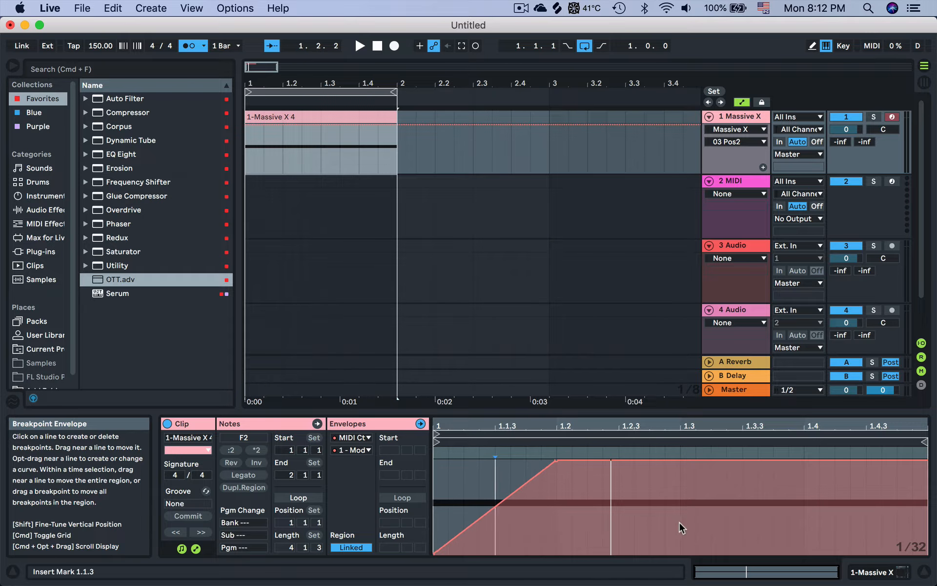
{"action": "left_click", "coordinate": [681, 461]}
{"action": "left_click_drag", "start_coordinate": [681, 461], "coordinate": [680, 554]}
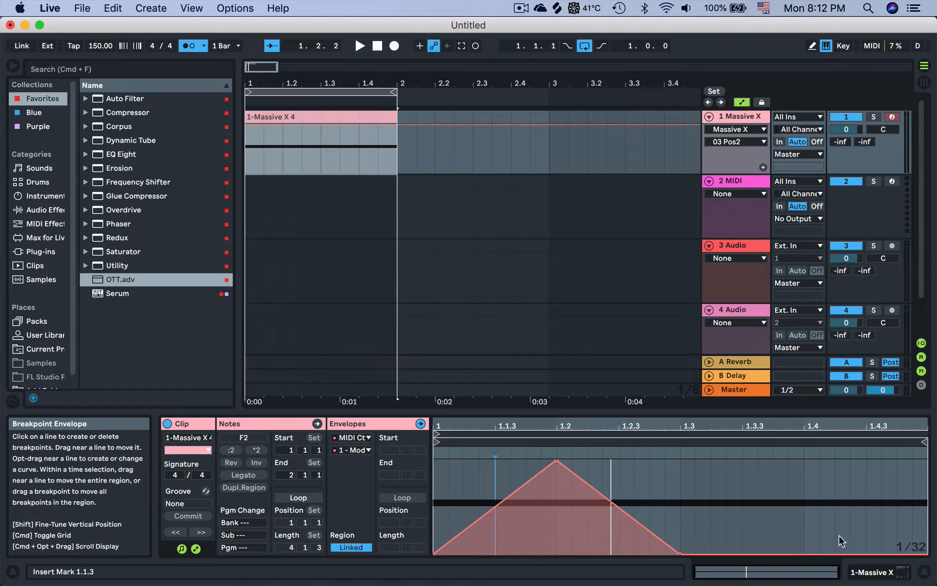
{"action": "left_click_drag", "start_coordinate": [871, 554], "coordinate": [872, 464]}
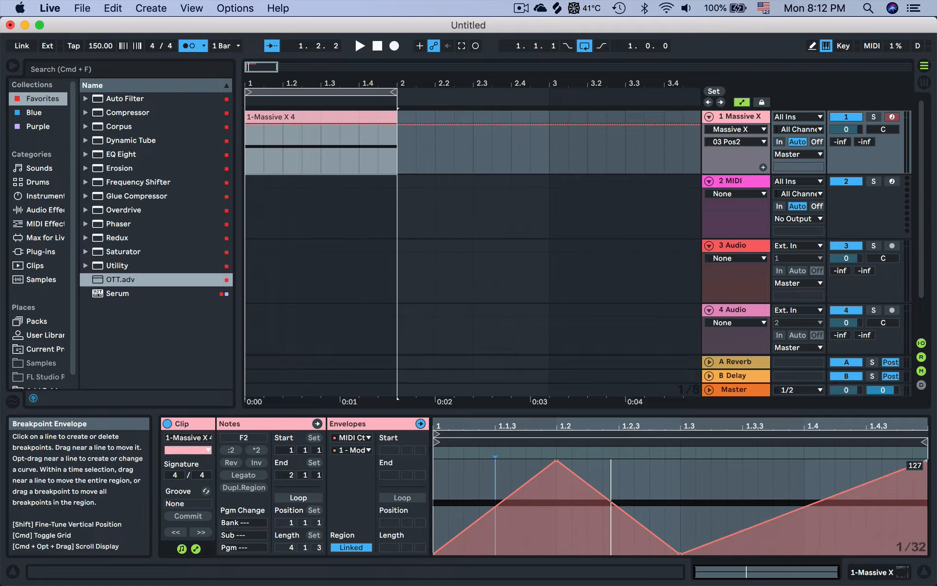
{"action": "key", "text": "space"}
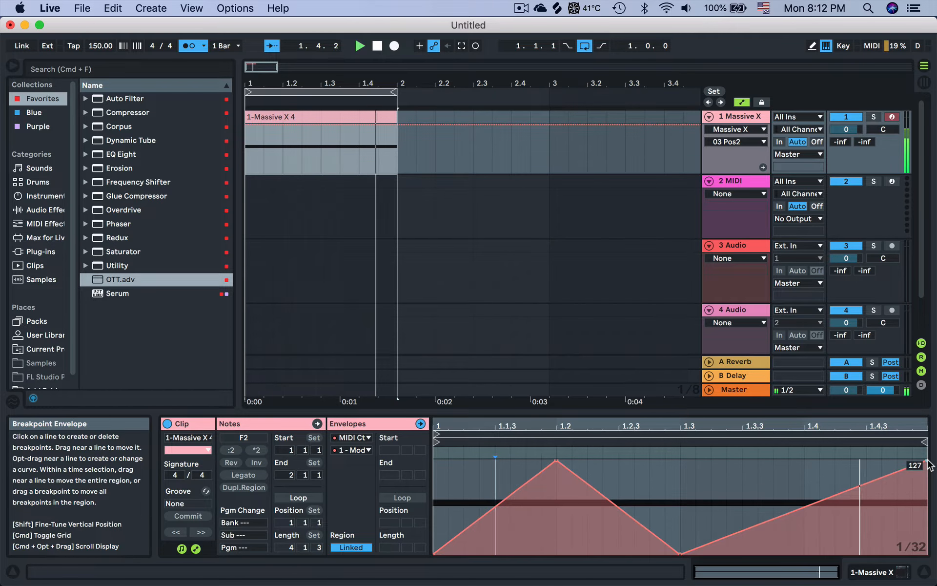
{"action": "key", "text": "space"}
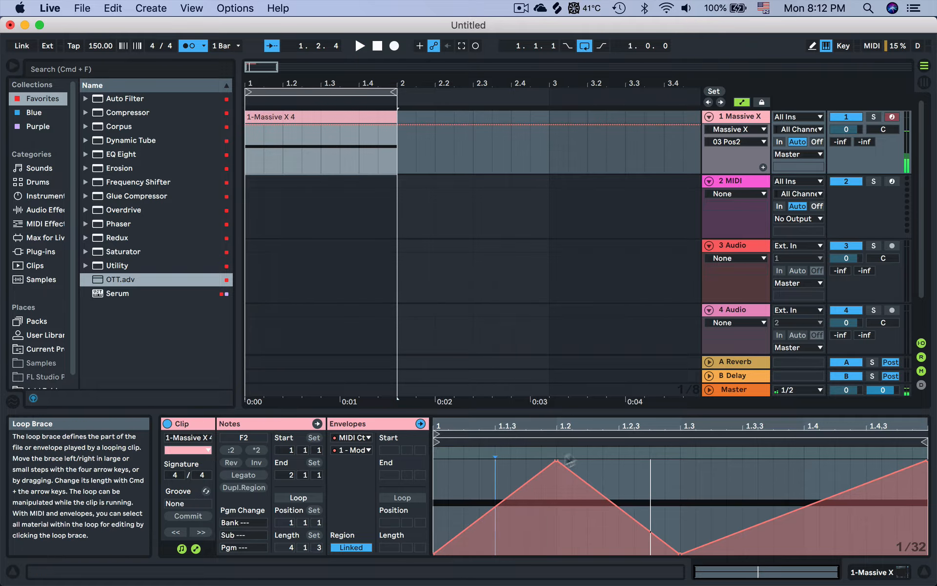
- Move the envelope's first 127 peak earlier to 1.1.3 and audition the loop
{"action": "left_click_drag", "start_coordinate": [555, 462], "coordinate": [496, 461]}
{"action": "key", "text": "space"}
{"action": "key", "text": "space"}
{"action": "key", "text": "space"}
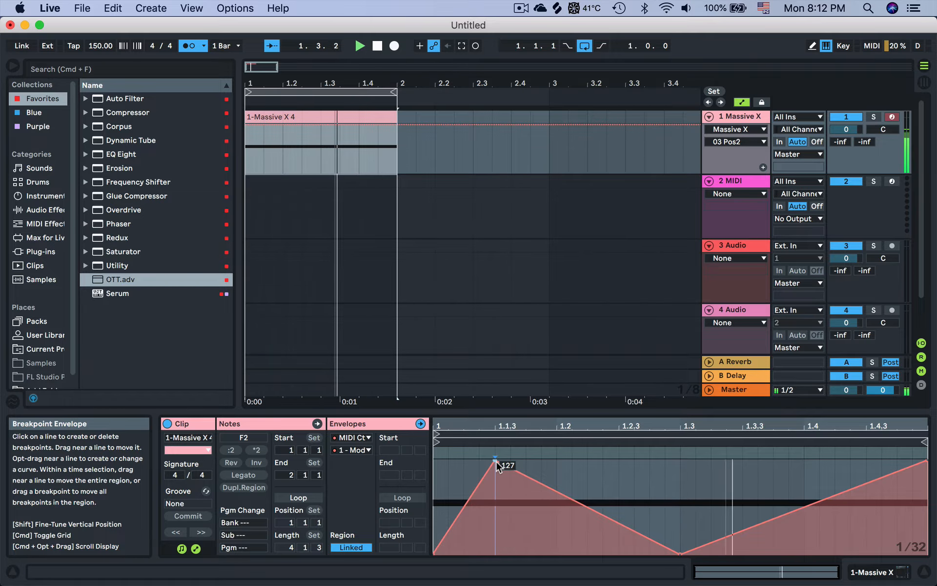
{"action": "key", "text": "space"}
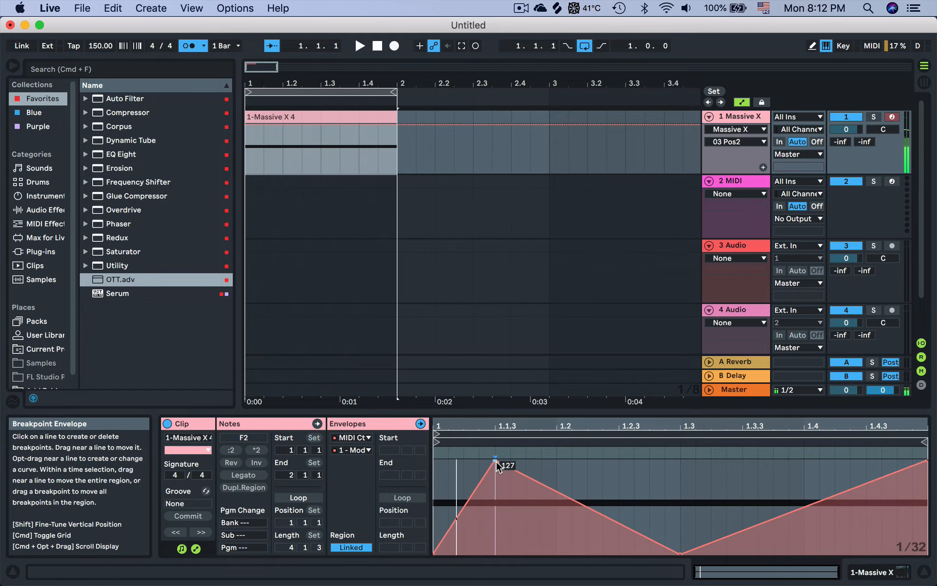
- Add a Phaser to the Massive X track between Massive X and OTT, and play the loop
{"action": "left_click", "coordinate": [738, 119]}
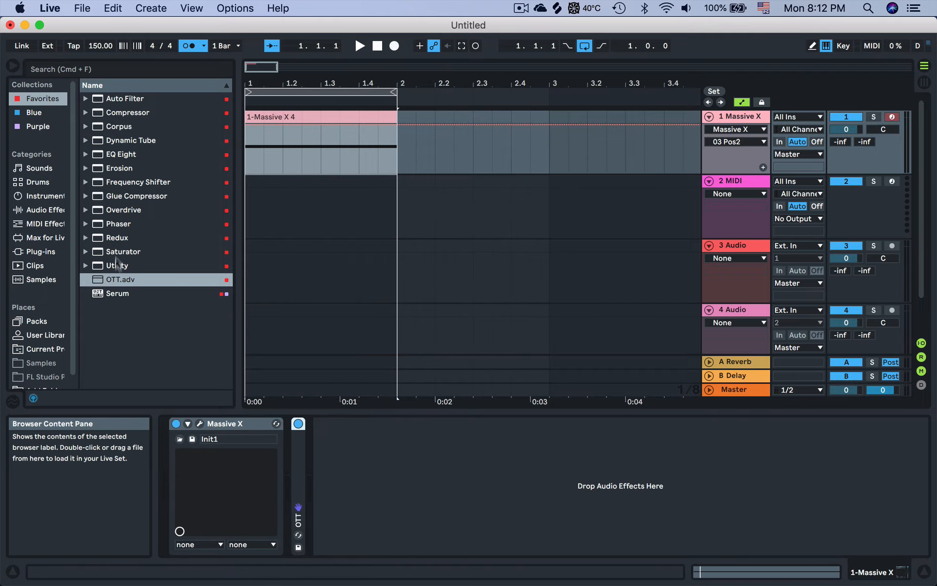
{"action": "left_click", "coordinate": [114, 224]}
{"action": "double_click", "coordinate": [114, 225]}
{"action": "left_click", "coordinate": [351, 424]}
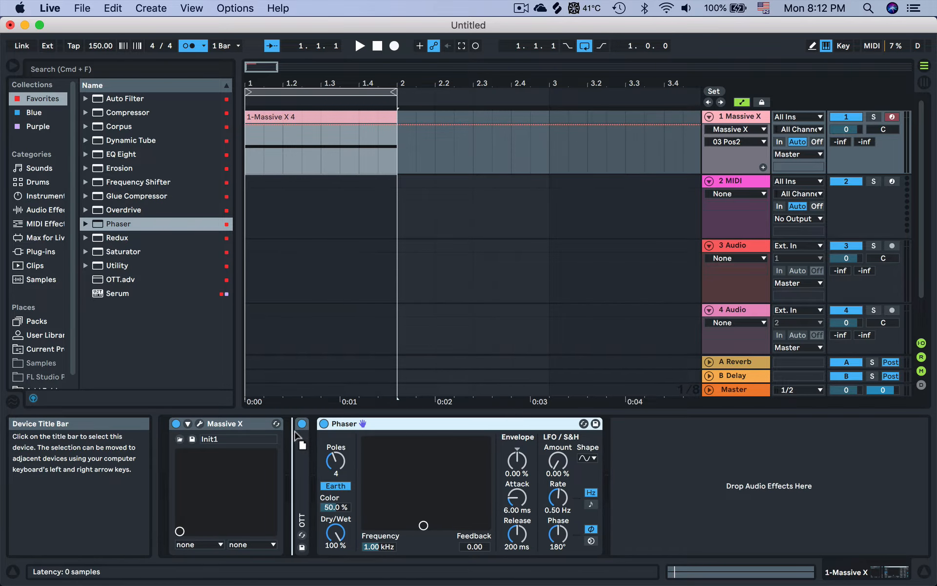
{"action": "key", "text": "space"}
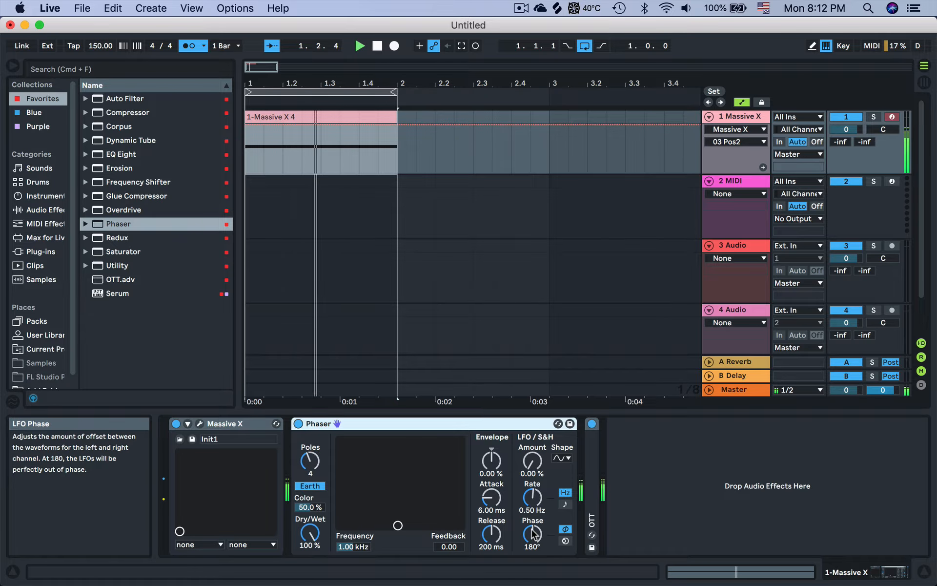
- Set the Phaser's feedback to 0.65 and its frequency to 956 Hz, audition it and collapse the device
{"action": "mouse_move", "coordinate": [449, 546]}
{"action": "left_mouse_down"}
{"action": "mouse_move", "coordinate": [449, 518]}
{"action": "mouse_move", "coordinate": [454, 552]}
{"action": "left_mouse_up"}
{"action": "key", "text": "space"}
{"action": "left_click_drag", "start_coordinate": [353, 547], "coordinate": [353, 549]}
{"action": "key", "text": "space"}
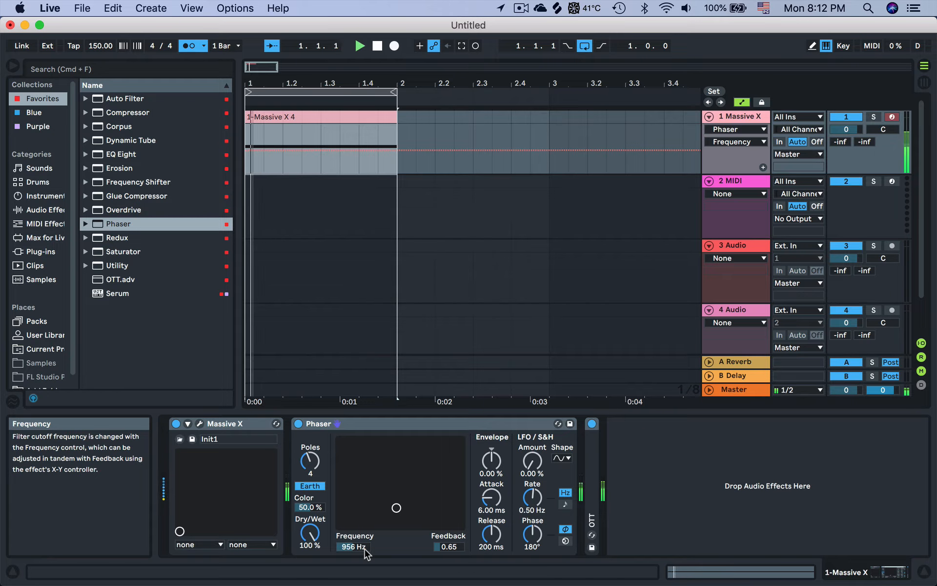
{"action": "double_click", "coordinate": [361, 425]}
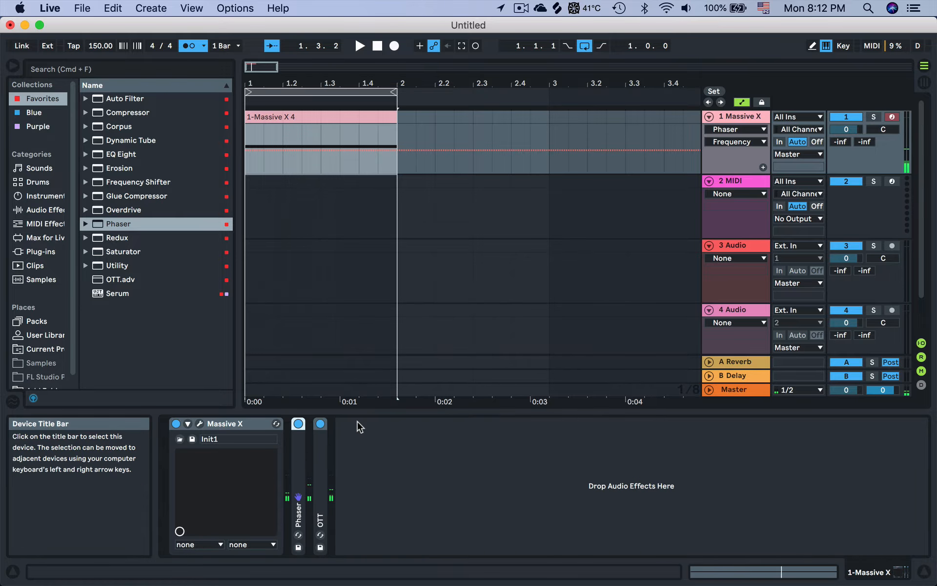
{"action": "key", "text": "space"}
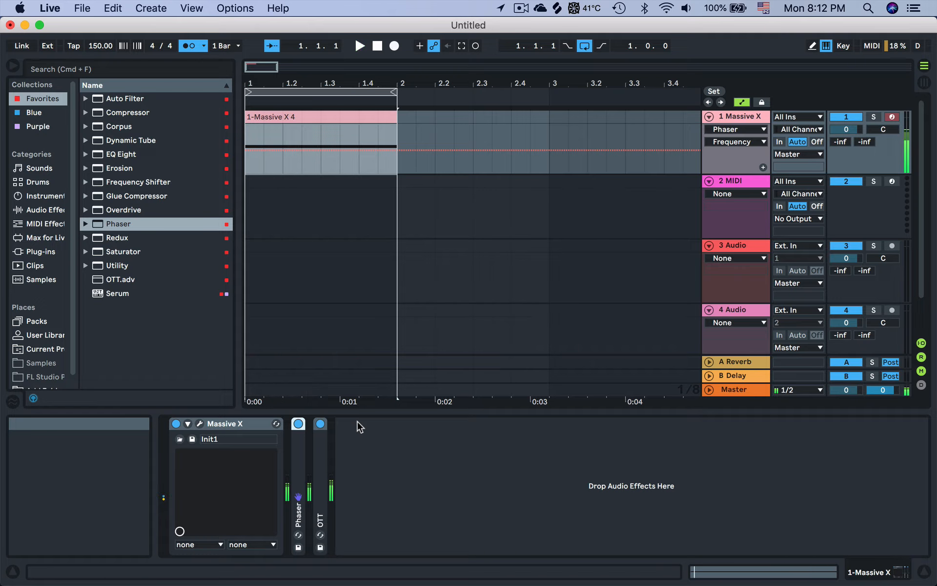
- Add an Auto Filter between Phaser and OTT, set to band-pass with 34% resonance and a 102 Hz cutoff
{"action": "double_click", "coordinate": [117, 100]}
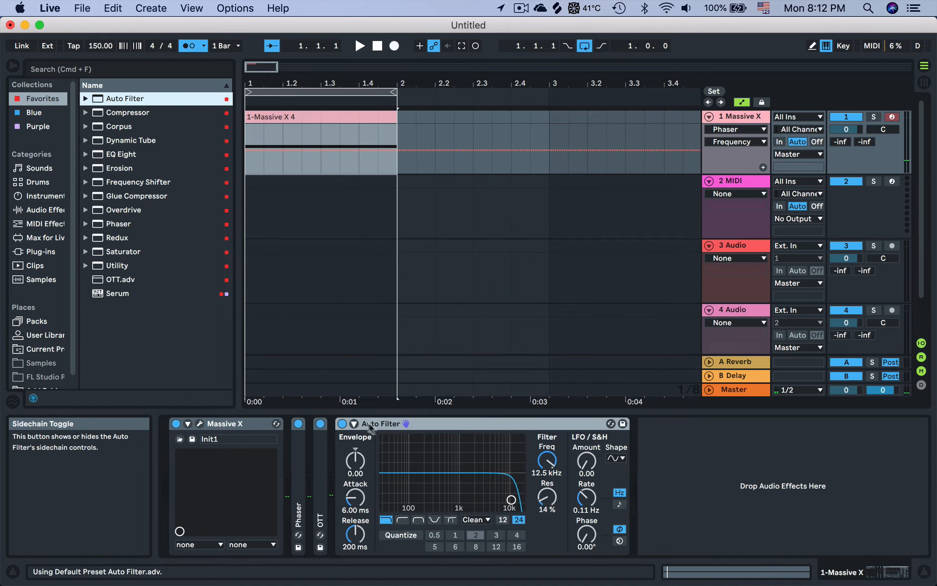
{"action": "left_click_drag", "start_coordinate": [390, 424], "coordinate": [327, 441]}
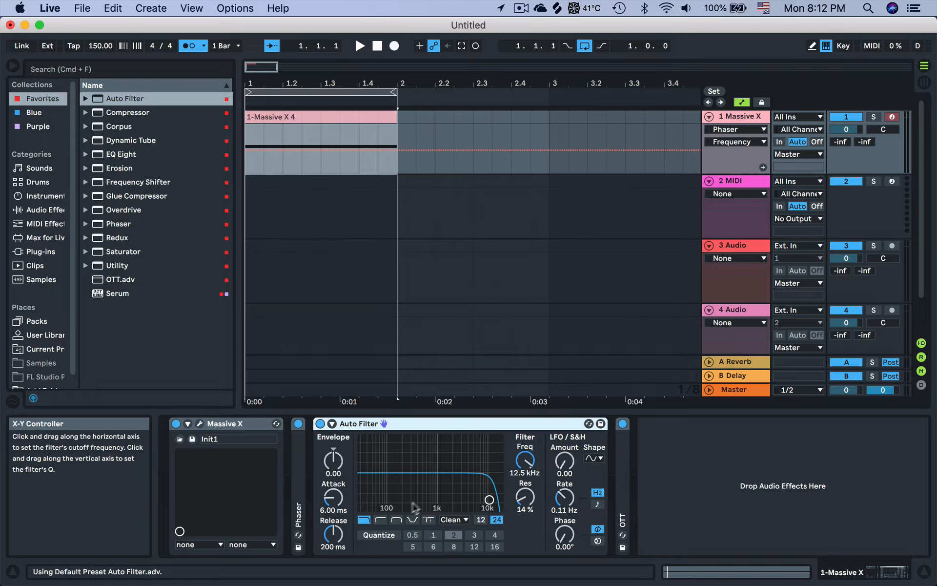
{"action": "left_click", "coordinate": [396, 520]}
{"action": "left_click_drag", "start_coordinate": [500, 486], "coordinate": [500, 474]}
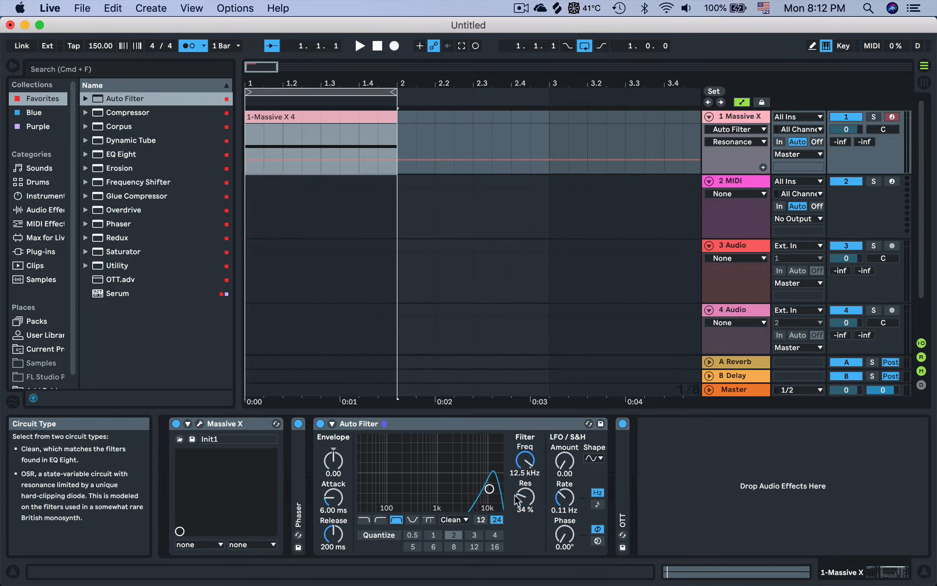
{"action": "left_click_drag", "start_coordinate": [490, 488], "coordinate": [391, 488]}
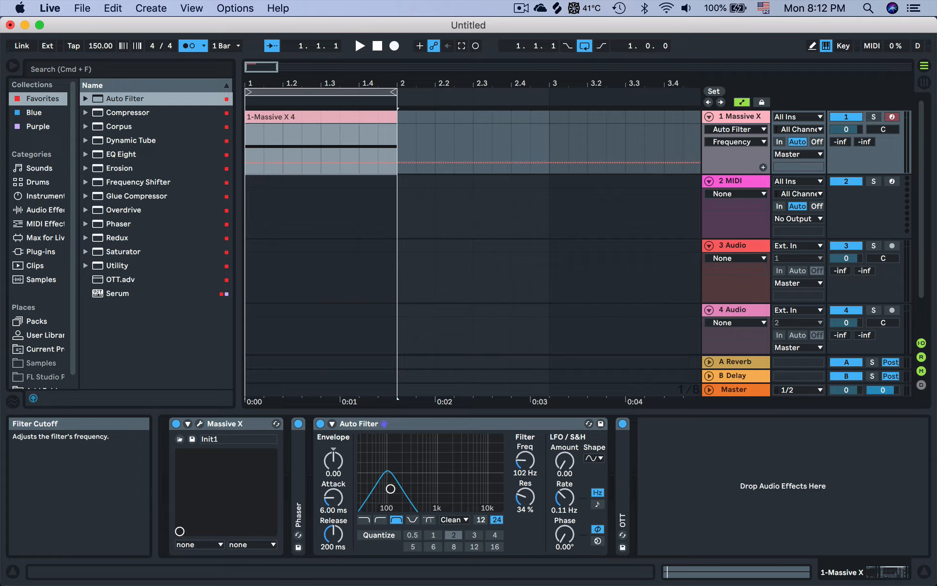
- Automate the Auto Filter frequency to peak near 1.1.3, fall to 96 Hz at 1.3 and rise to 650 Hz at bar 2
{"action": "left_click", "coordinate": [248, 164]}
{"action": "left_click_drag", "start_coordinate": [283, 163], "coordinate": [321, 165]}
{"action": "key", "text": "space"}
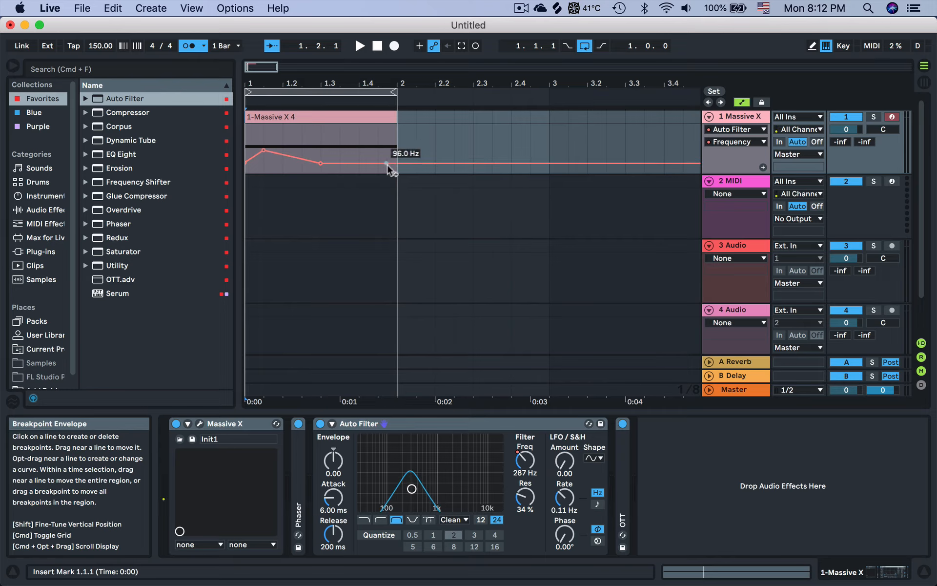
{"action": "left_click_drag", "start_coordinate": [397, 163], "coordinate": [397, 149]}
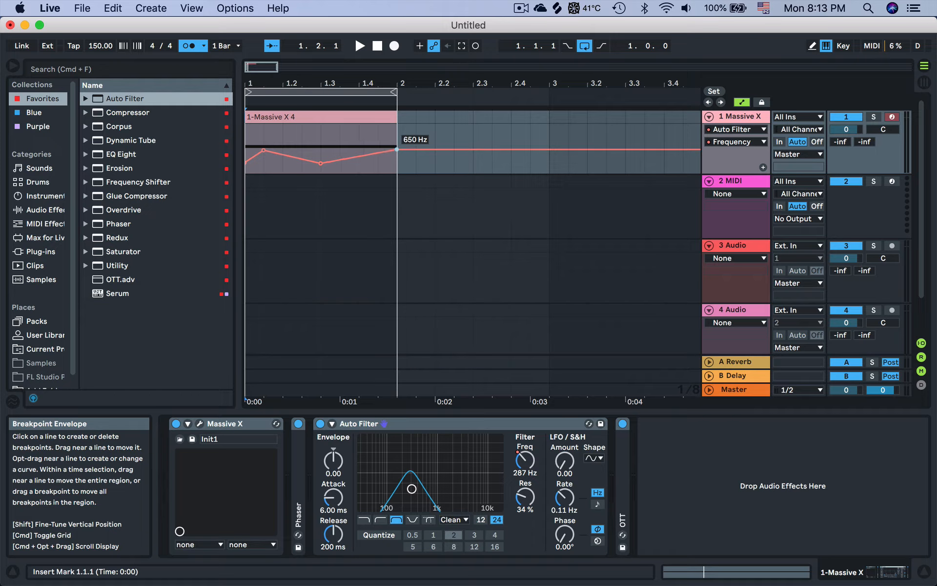
{"action": "key", "text": "space"}
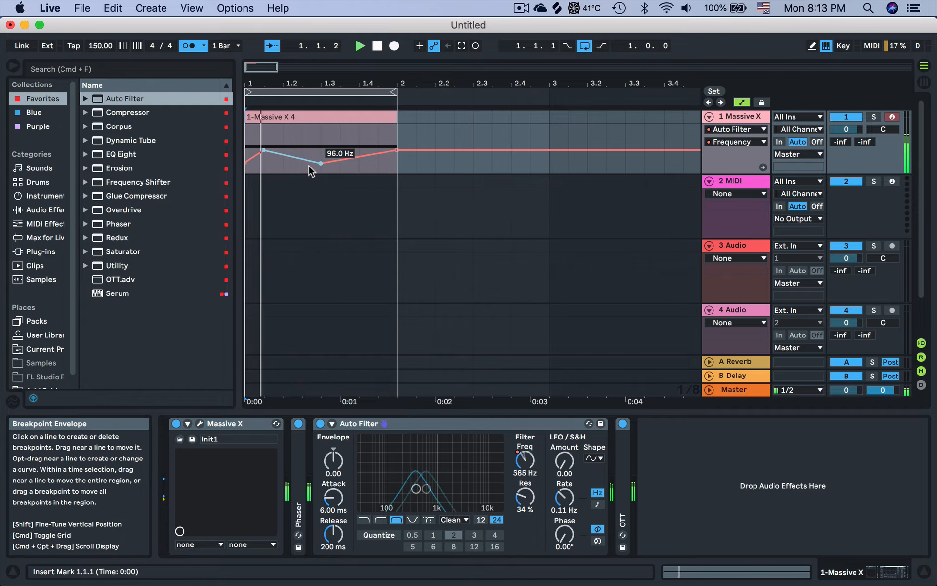
{"action": "key", "text": "space"}
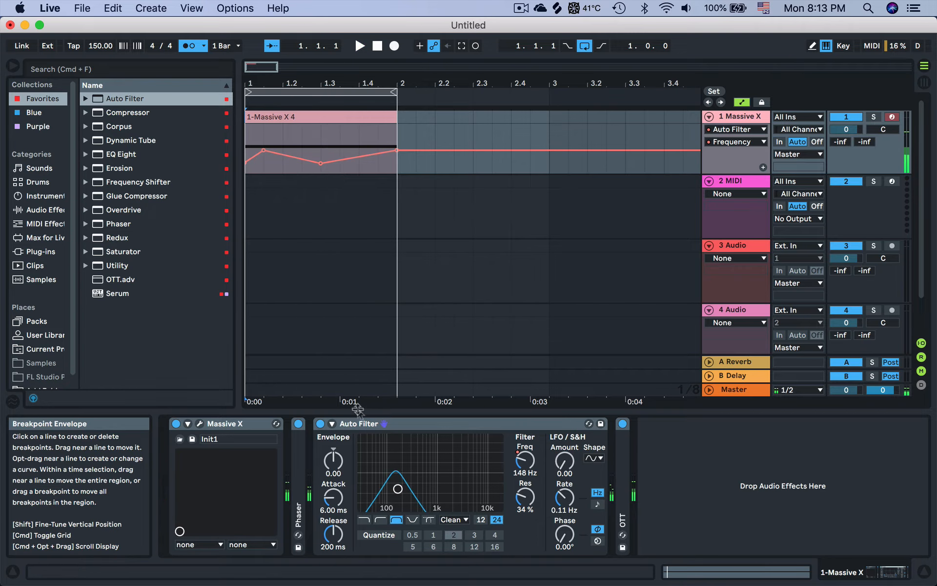
- Collapse the Auto Filter, duplicate the OTT device twice to have three in series, and play the loop
{"action": "double_click", "coordinate": [361, 424]}
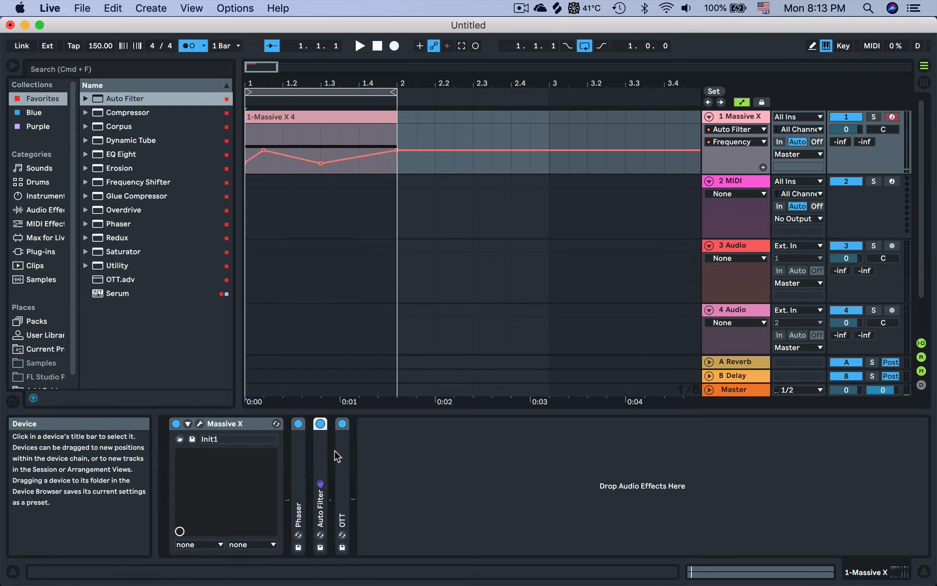
{"action": "left_click", "coordinate": [345, 461]}
{"action": "key", "text": "super+d"}
{"action": "key", "text": "super+d"}
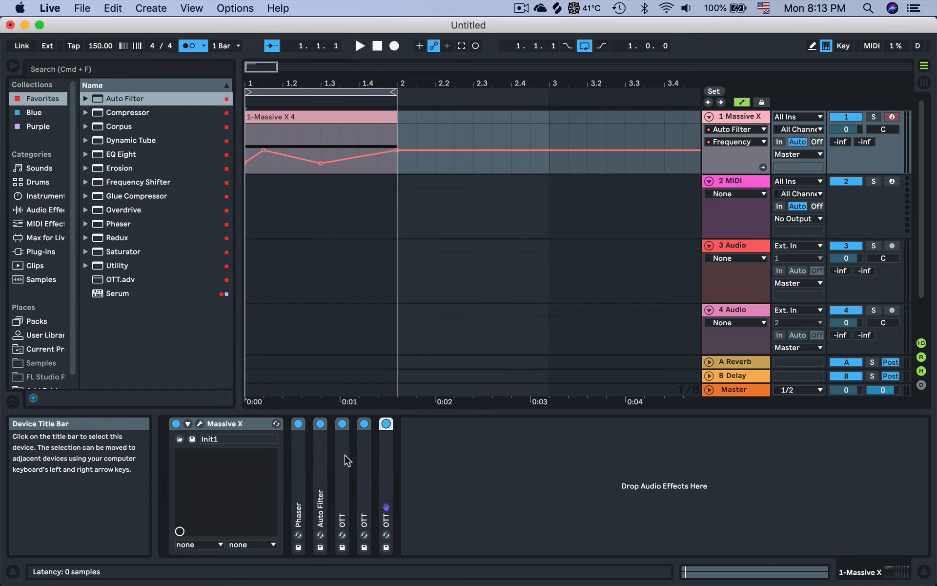
{"action": "key", "text": "space"}
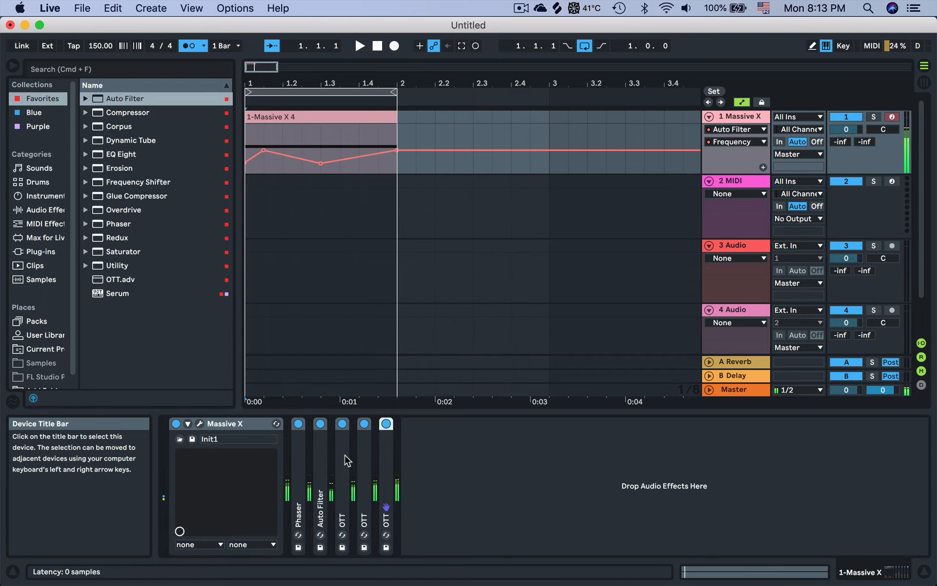
- Stop playback and insert a Frequency Shifter between the Auto Filter and the first OTT
{"action": "key", "text": "space"}
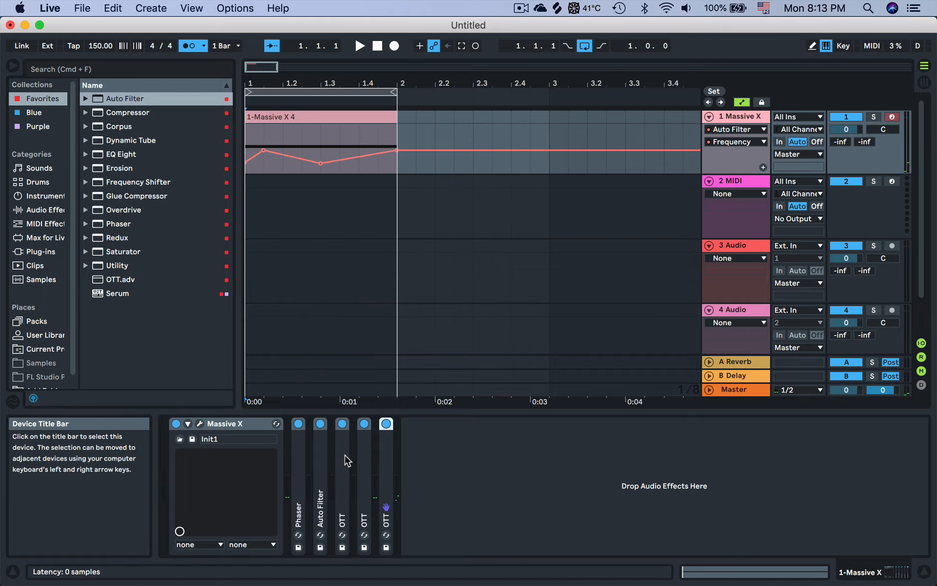
{"action": "left_click", "coordinate": [133, 197]}
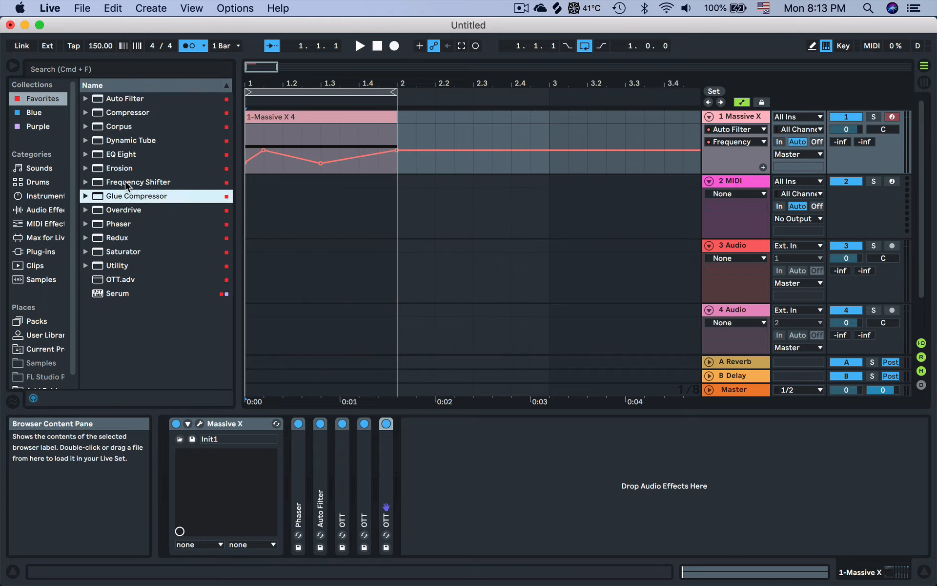
{"action": "double_click", "coordinate": [126, 183]}
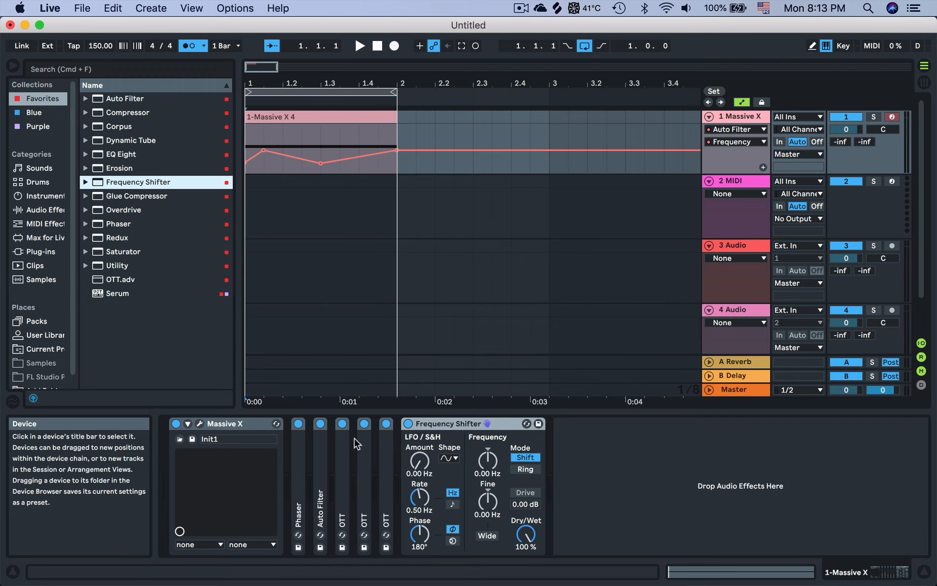
{"action": "left_click_drag", "start_coordinate": [439, 423], "coordinate": [349, 424]}
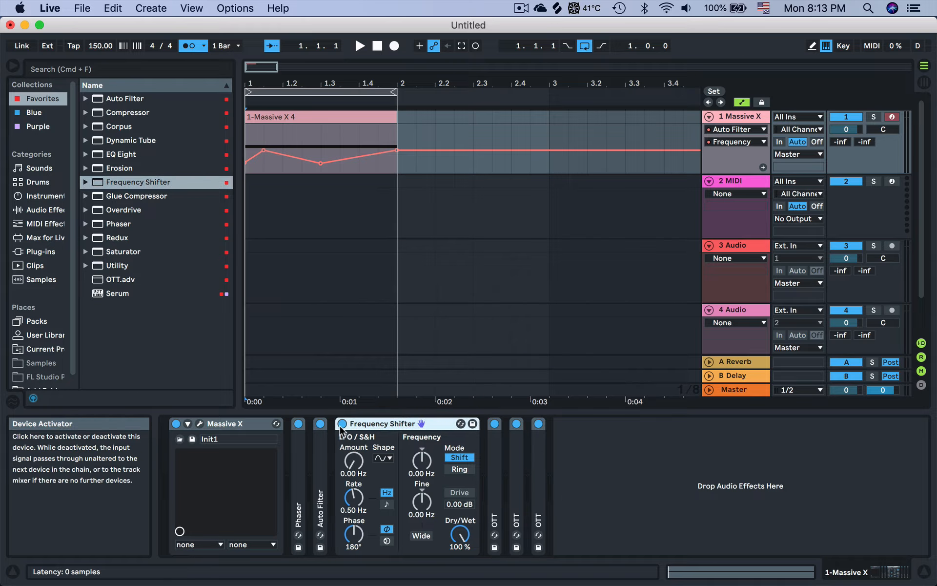
- Set the Frequency Shifter's LFO amount to 14 Hz, rate to 50 Hz and dry/wet to 13.5% while auditioning the loop
{"action": "left_click_drag", "start_coordinate": [354, 461], "coordinate": [353, 449]}
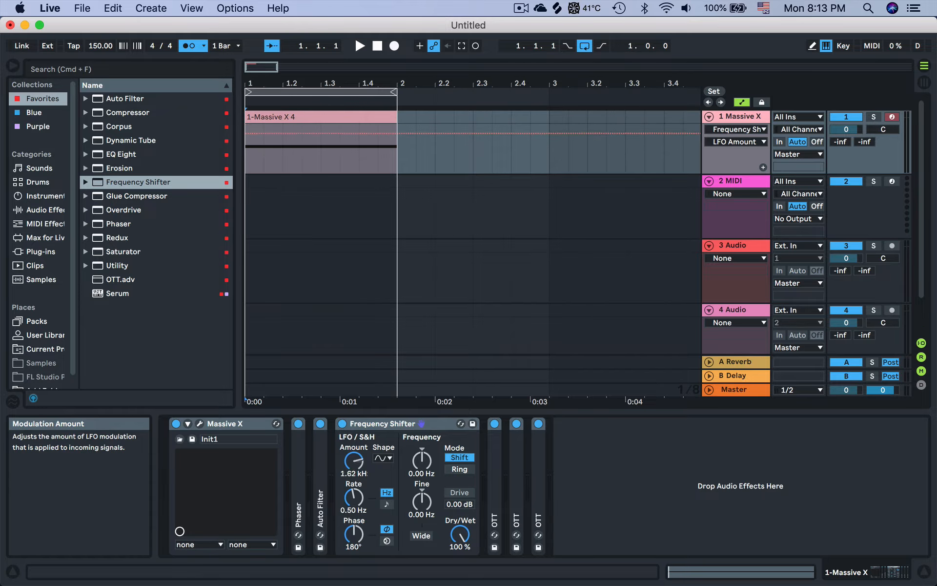
{"action": "key", "text": "space"}
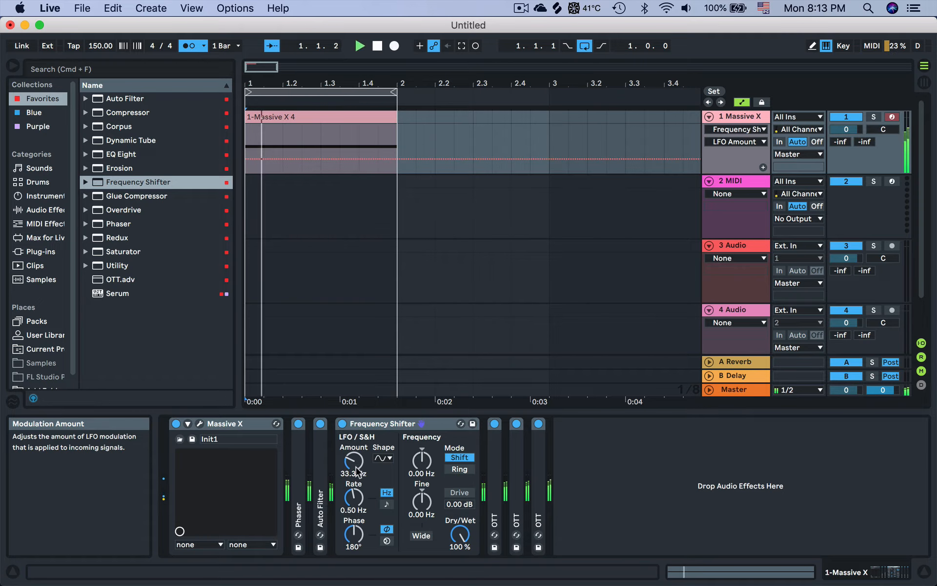
{"action": "left_click_drag", "start_coordinate": [353, 494], "coordinate": [353, 460]}
{"action": "key", "text": "space"}
{"action": "key", "text": "space"}
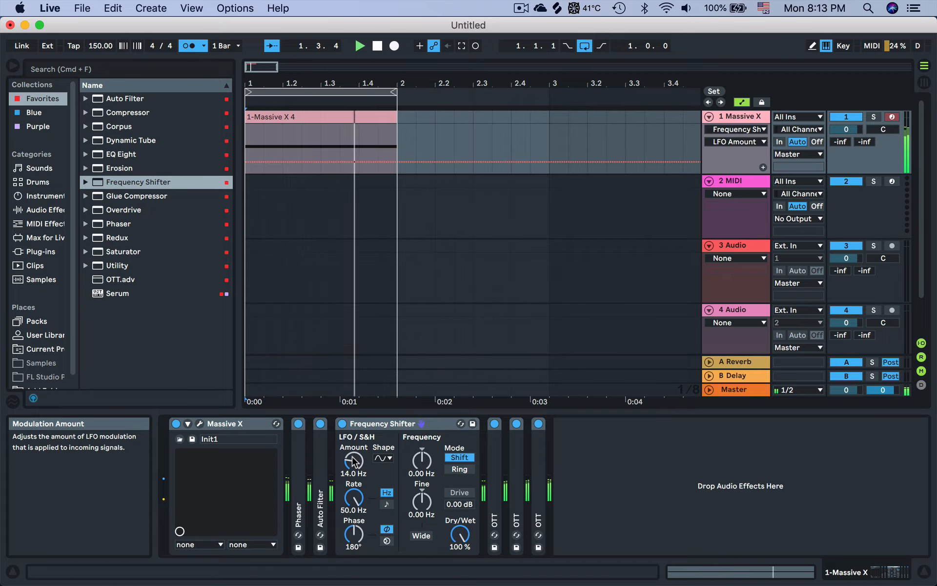
{"action": "left_click_drag", "start_coordinate": [465, 530], "coordinate": [464, 542]}
{"action": "key", "text": "space"}
{"action": "key", "text": "space"}
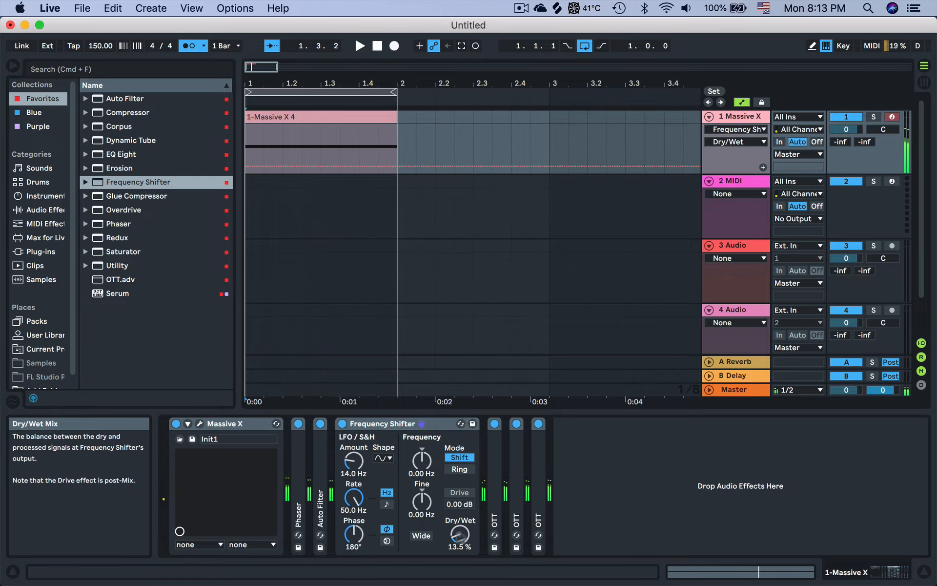
- Refine the Frequency Shifter by ear to a 23.5 Hz LFO amount and 4.76% dry/wet, and collapse the device
{"action": "left_click_drag", "start_coordinate": [354, 461], "coordinate": [353, 498]}
{"action": "key", "text": "space"}
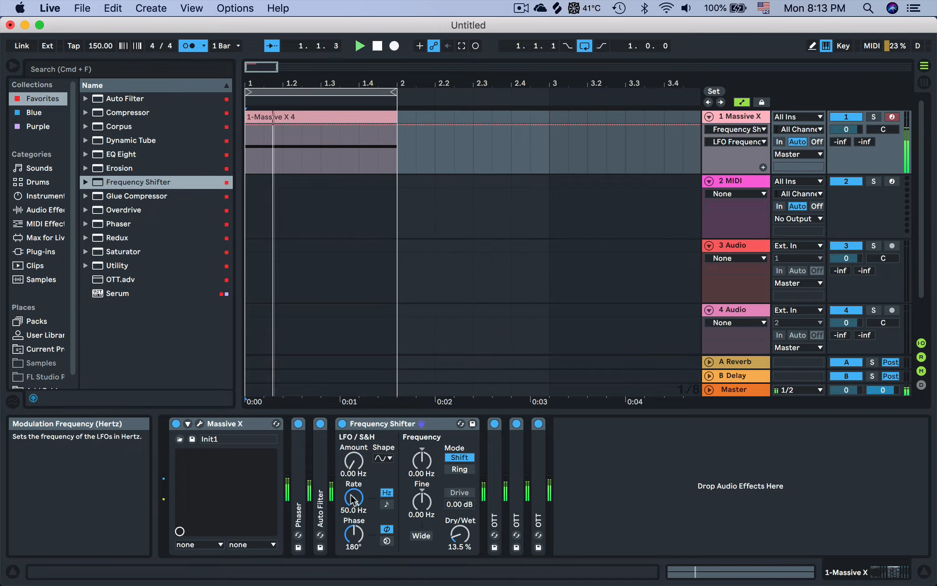
{"action": "left_click", "coordinate": [356, 459]}
{"action": "left_click_drag", "start_coordinate": [356, 459], "coordinate": [357, 457]}
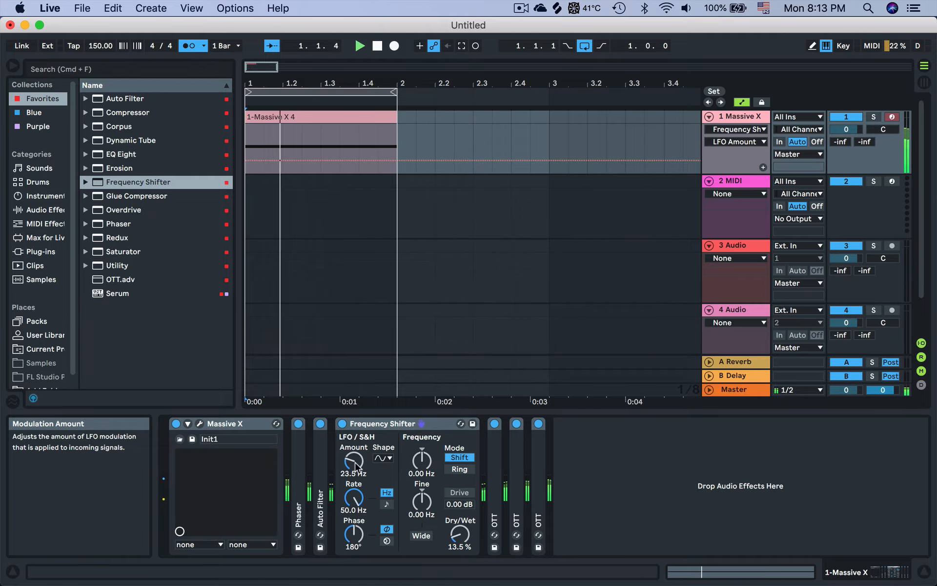
{"action": "left_click_drag", "start_coordinate": [452, 540], "coordinate": [452, 545]}
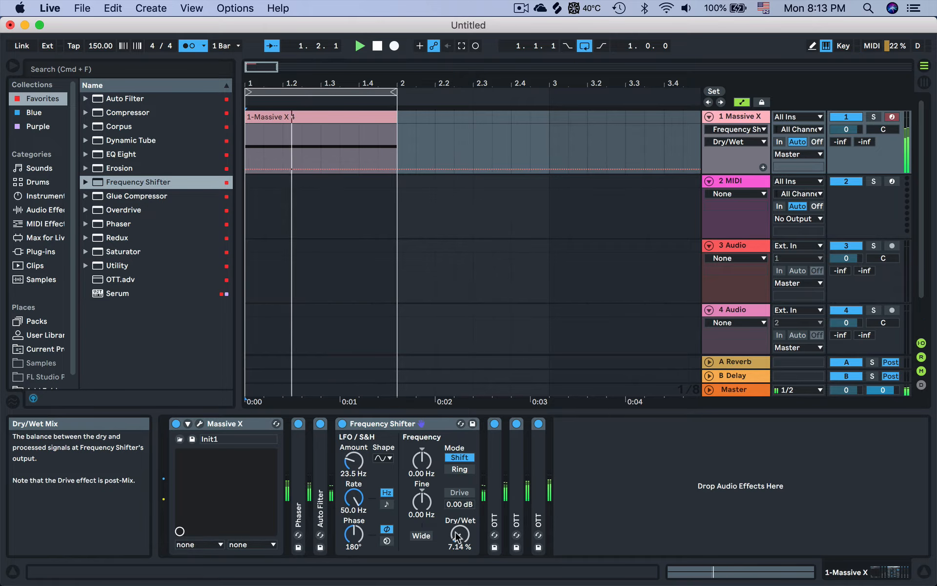
{"action": "key", "text": "space"}
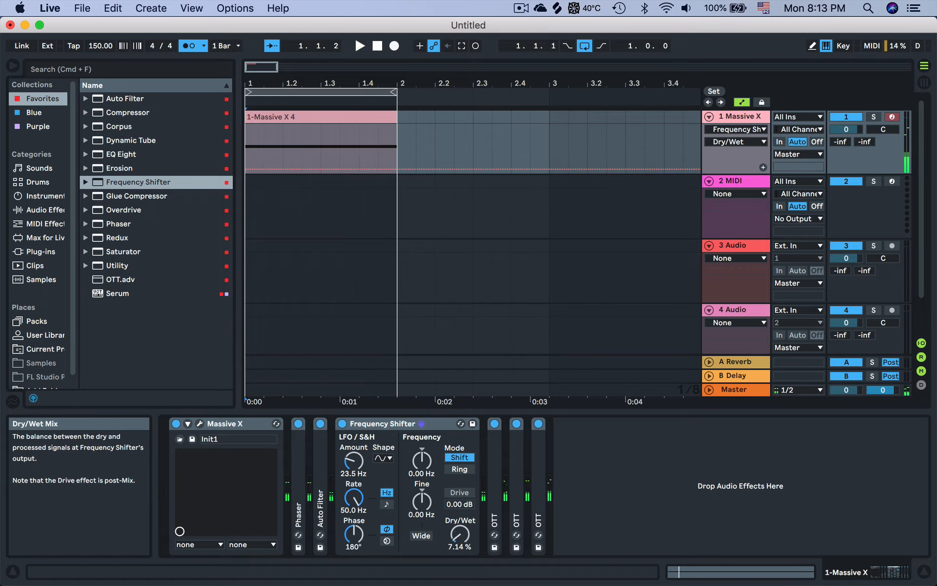
{"action": "key", "text": "space"}
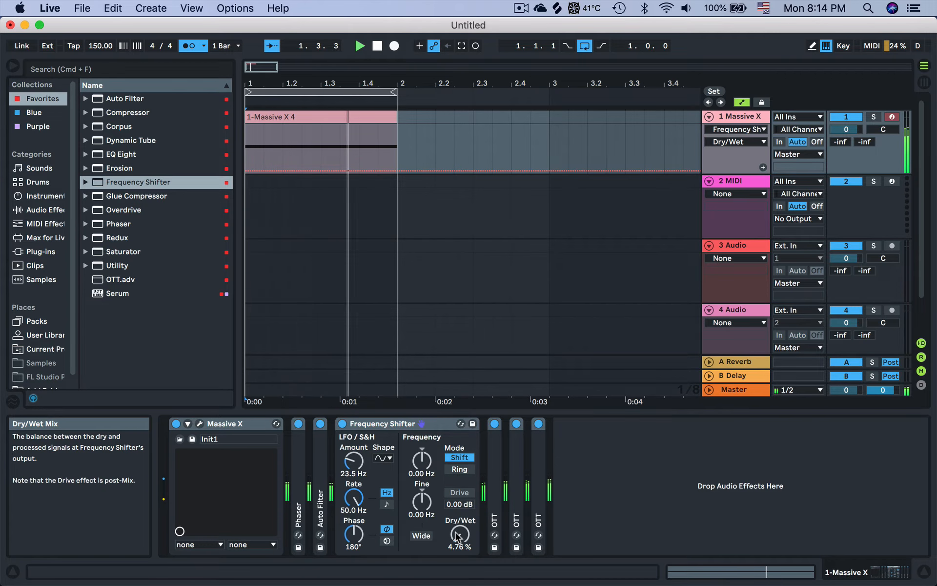
{"action": "double_click", "coordinate": [386, 424]}
{"action": "key", "text": "space"}
{"action": "key", "text": "space"}
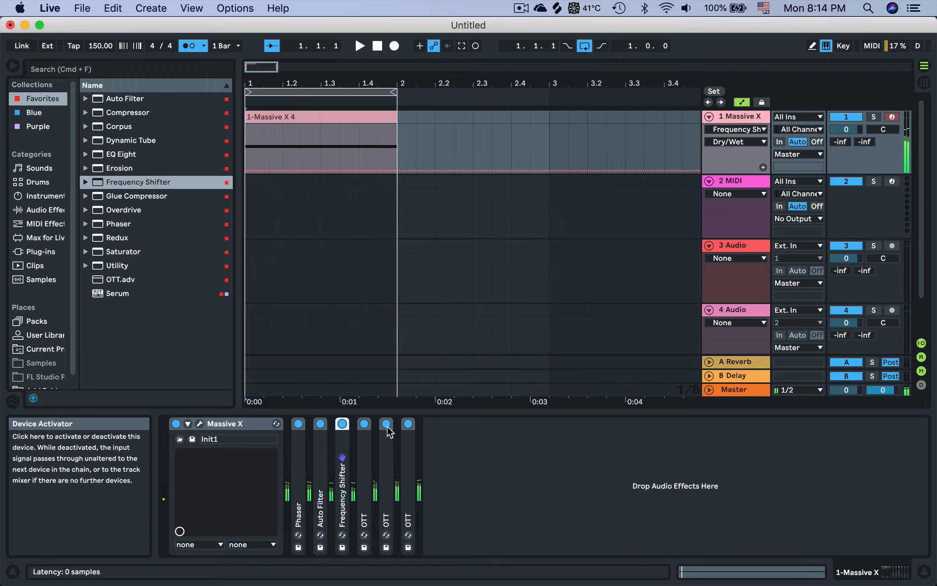
- Load EQ Eight's Formant preset Vocal E and place it between the first and second OTT
{"action": "left_click", "coordinate": [86, 154]}
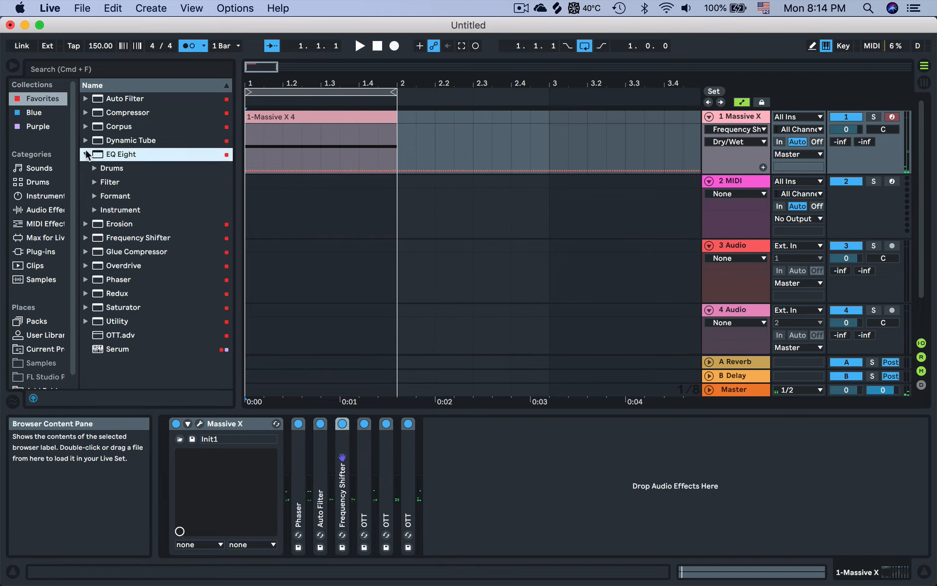
{"action": "left_click", "coordinate": [95, 196]}
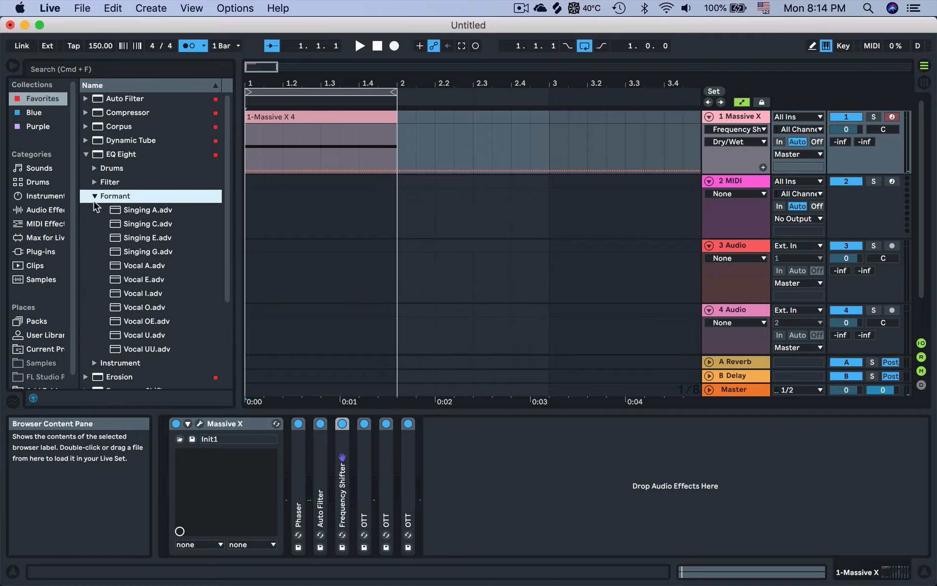
{"action": "double_click", "coordinate": [146, 279]}
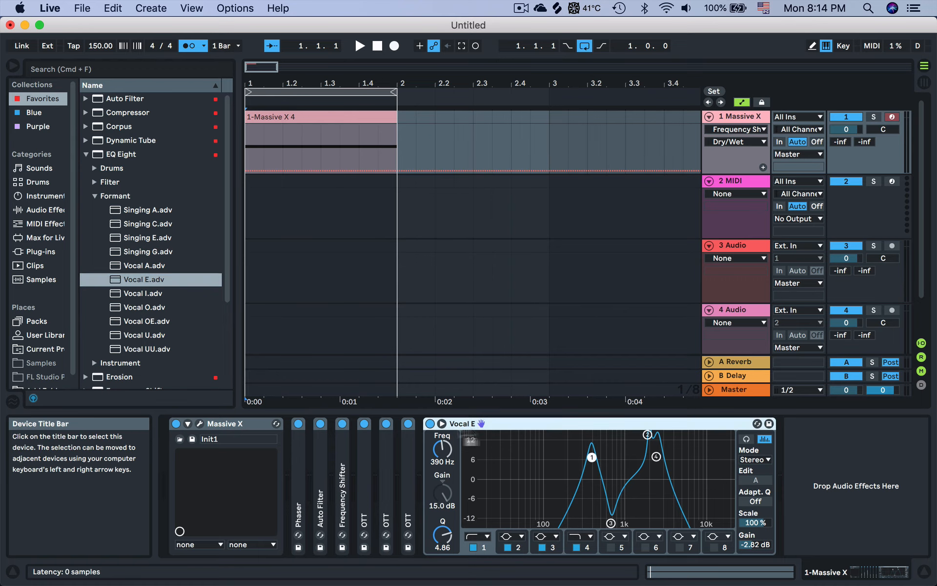
{"action": "left_click_drag", "start_coordinate": [481, 423], "coordinate": [385, 423]}
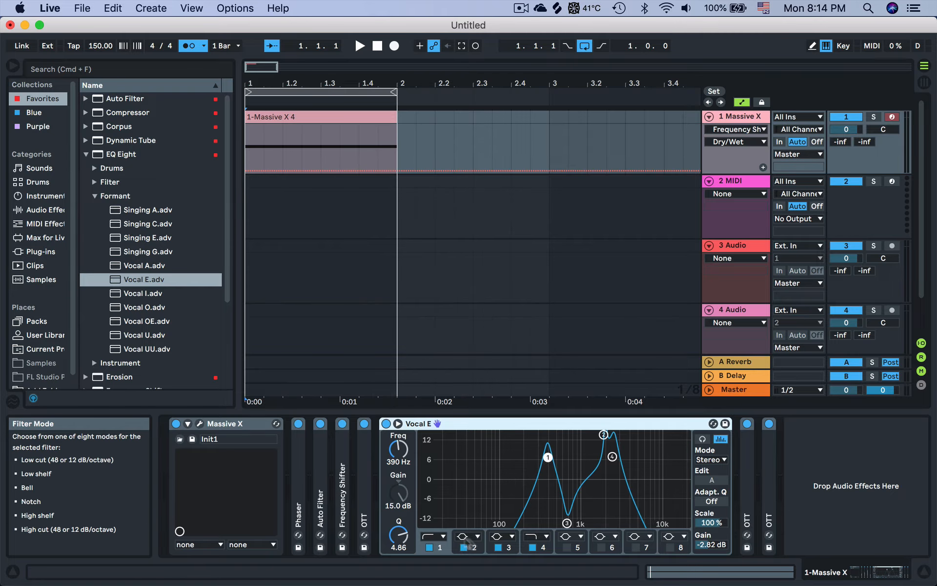
- Change bands 1 and 4 of the Vocal E EQ to the bell filter type and play the loop
{"action": "left_click", "coordinate": [436, 536]}
{"action": "left_click", "coordinate": [429, 481]}
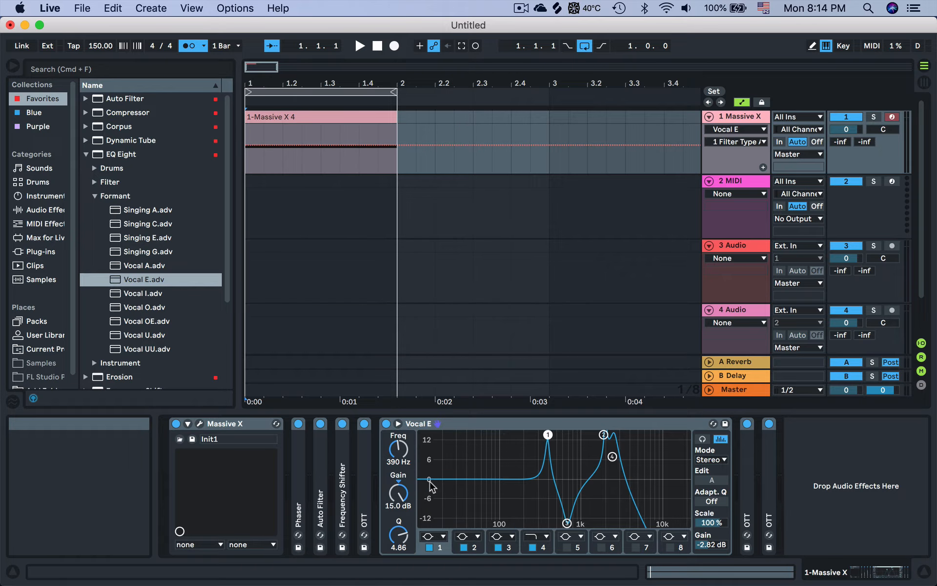
{"action": "left_click", "coordinate": [539, 536]}
{"action": "left_click", "coordinate": [546, 482]}
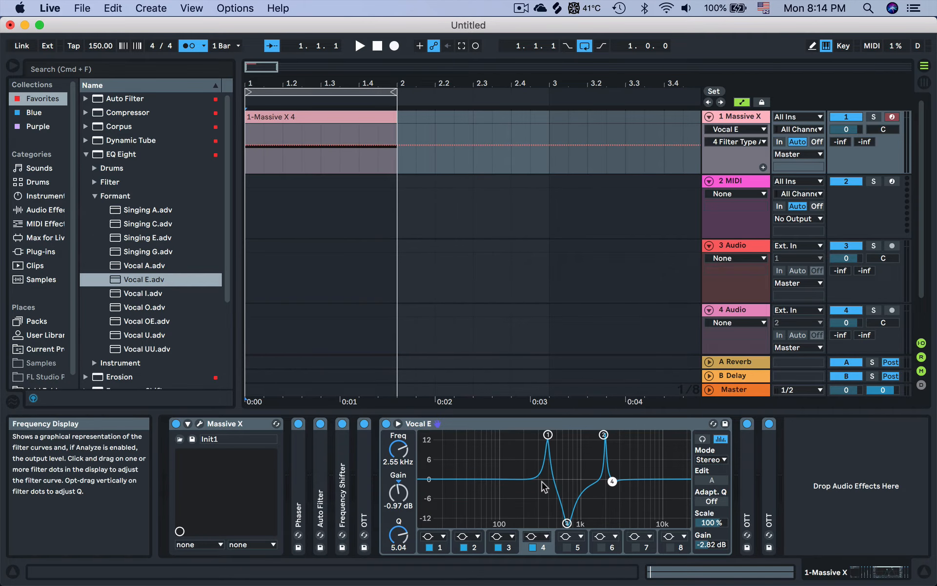
{"action": "key", "text": "space"}
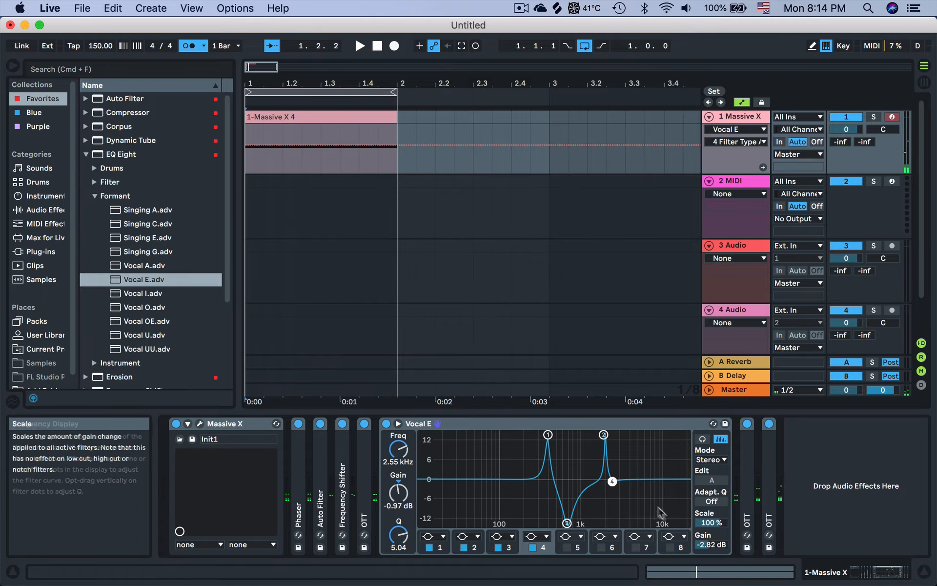
- Automate the Vocal E EQ's Scale to fall from 100% at bar 1 to a negative value at bar 2, re-enable the automation, audition and collapse the EQ
{"action": "left_click", "coordinate": [708, 523]}
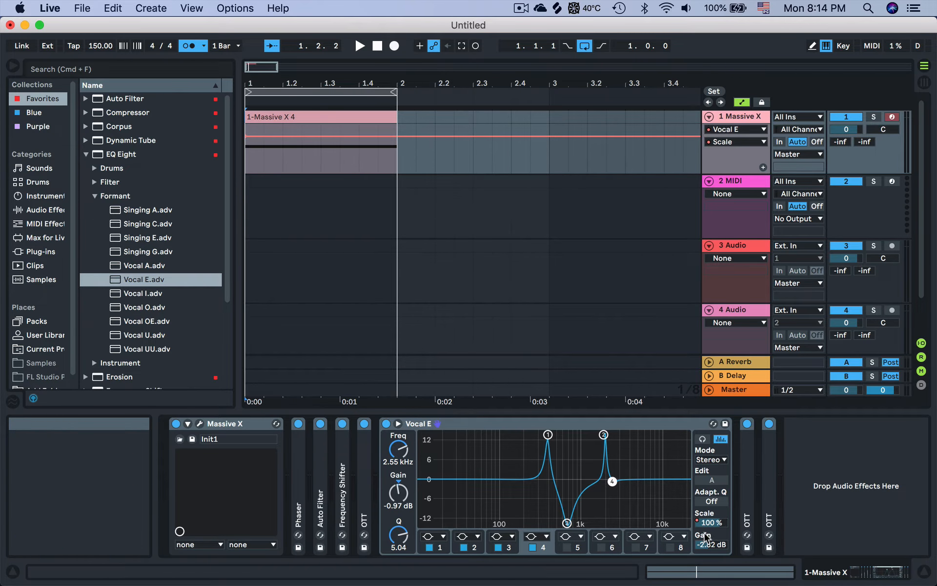
{"action": "left_click_drag", "start_coordinate": [251, 136], "coordinate": [251, 158]}
{"action": "left_click_drag", "start_coordinate": [711, 523], "coordinate": [712, 525]}
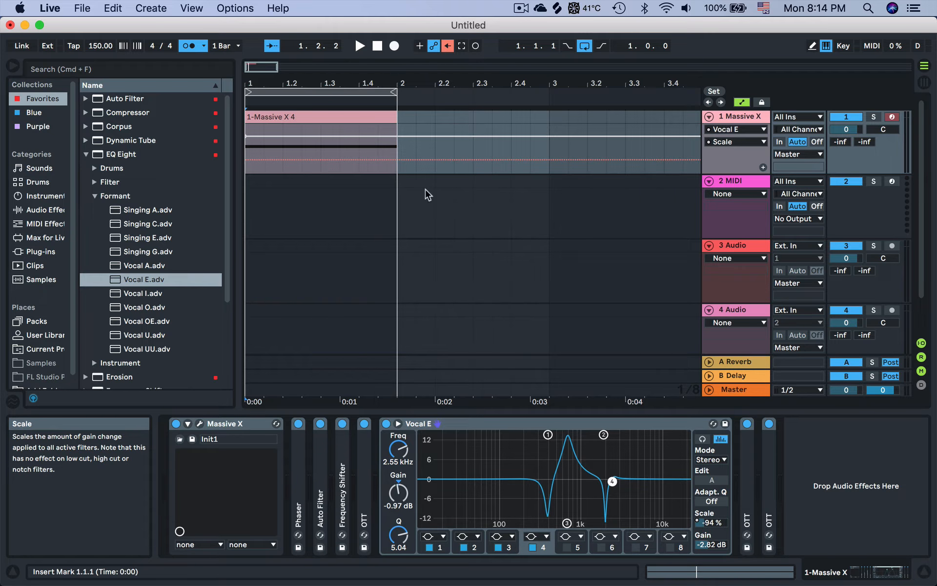
{"action": "left_click_drag", "start_coordinate": [397, 137], "coordinate": [397, 158]}
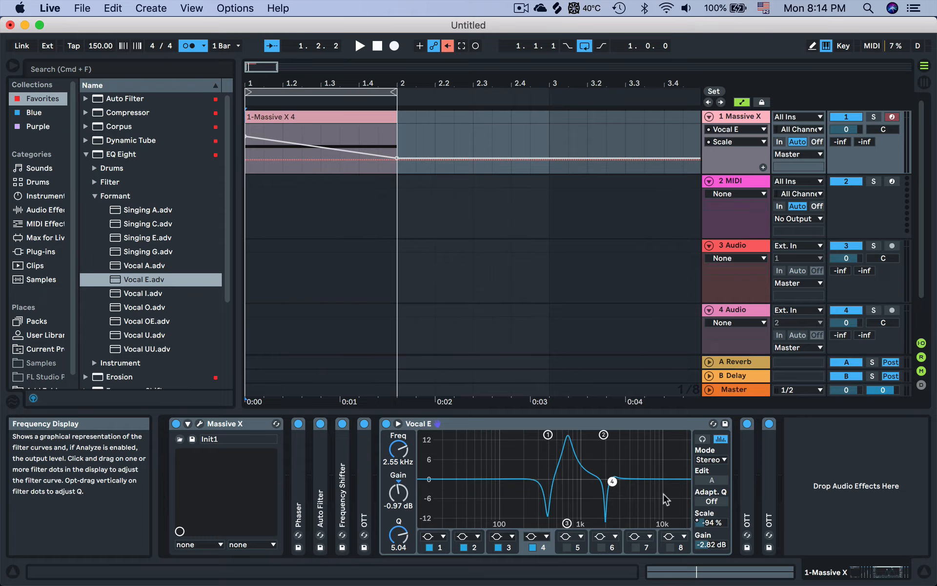
{"action": "right_click", "coordinate": [703, 526]}
{"action": "left_click", "coordinate": [767, 464]}
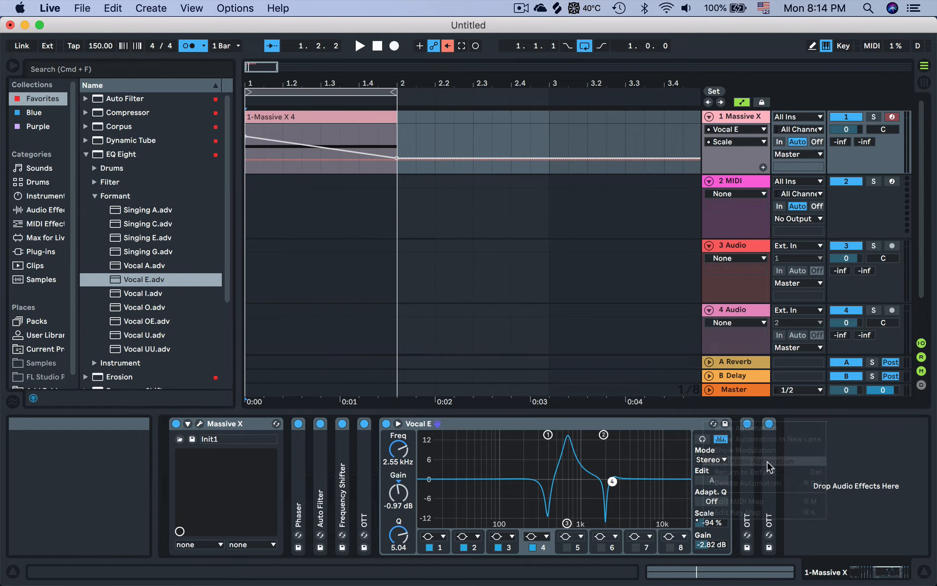
{"action": "key", "text": "space"}
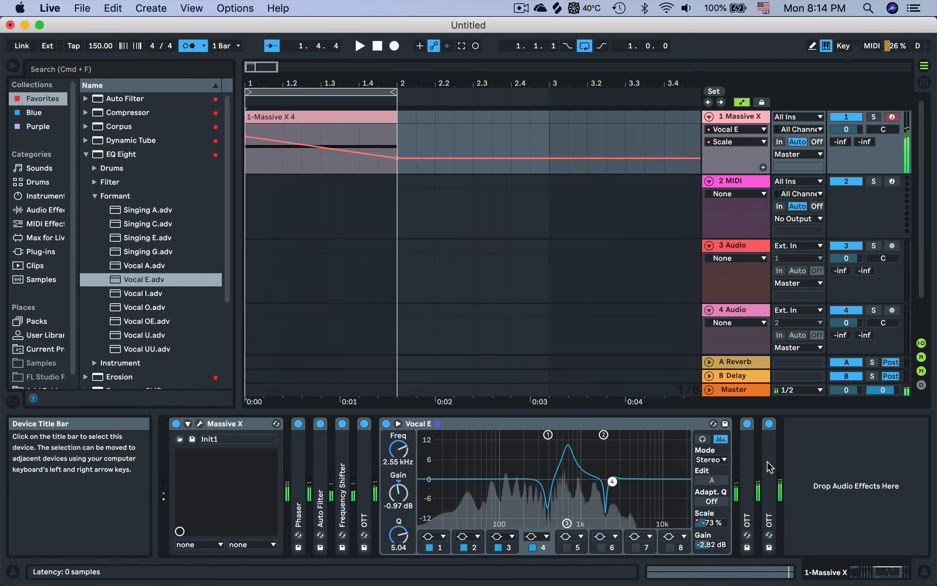
{"action": "left_click", "coordinate": [432, 424]}
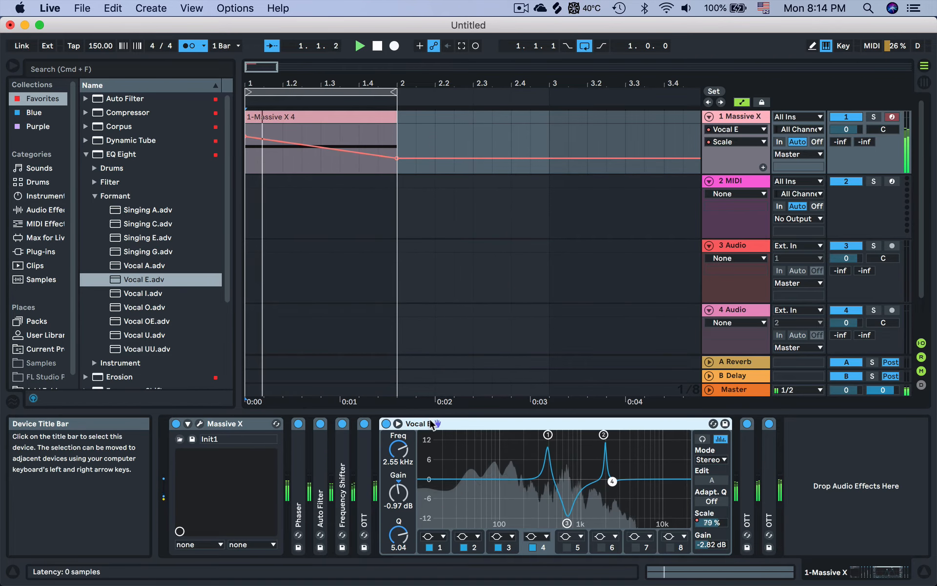
{"action": "double_click", "coordinate": [432, 423]}
{"action": "key", "text": "space"}
- Group all the effects from the Phaser to the last OTT into one Audio Effect Rack and play the loop
{"action": "left_click", "coordinate": [300, 494]}
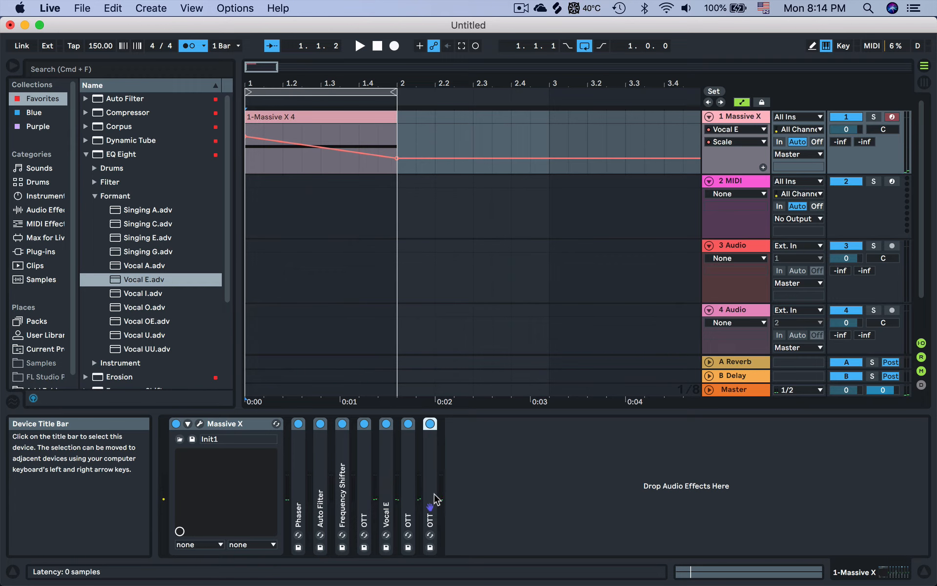
{"action": "left_click", "coordinate": [320, 494]}
{"action": "left_click", "coordinate": [478, 494]}
{"action": "left_click", "coordinate": [300, 495]}
{"action": "left_click", "coordinate": [343, 495], "text": "shift"}
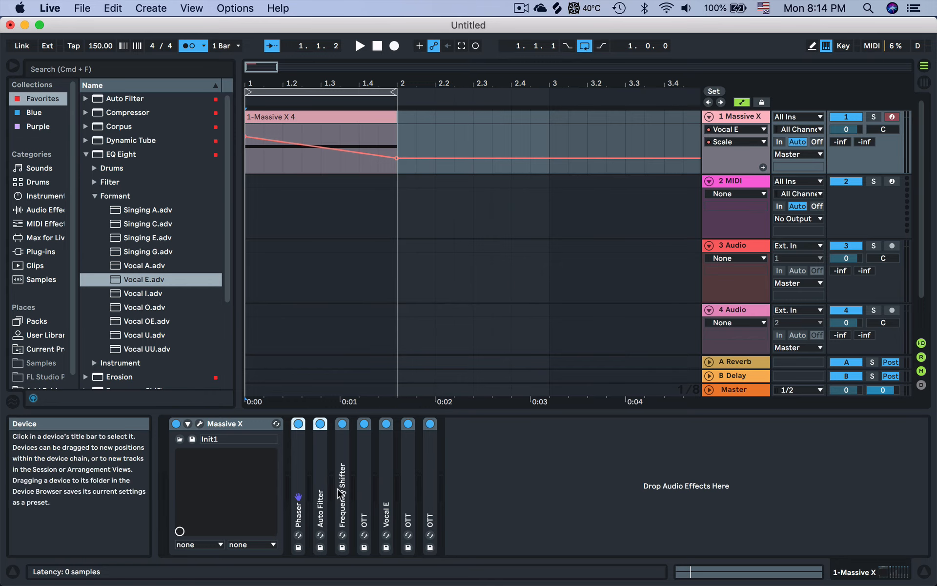
{"action": "left_click_drag", "start_coordinate": [342, 496], "coordinate": [363, 494]}
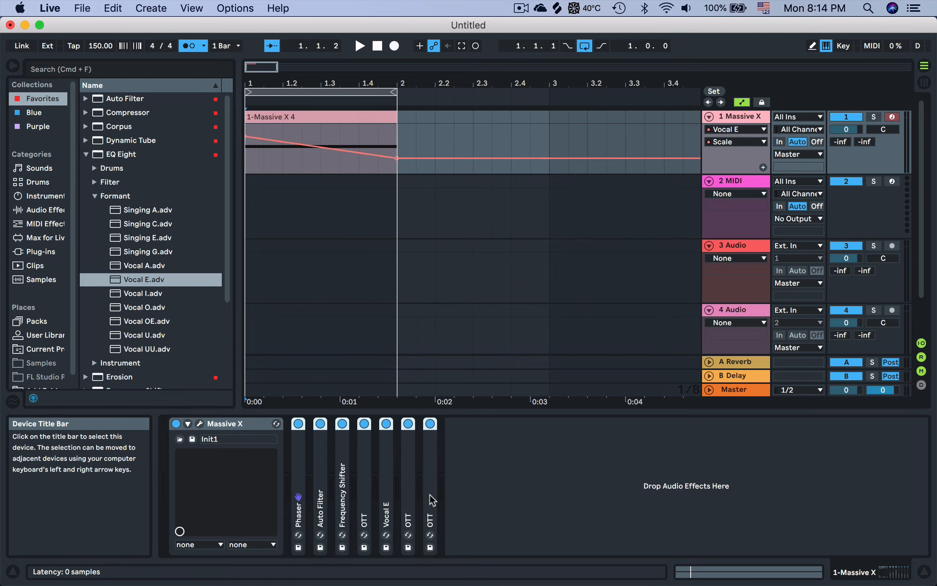
{"action": "key", "text": "super+g"}
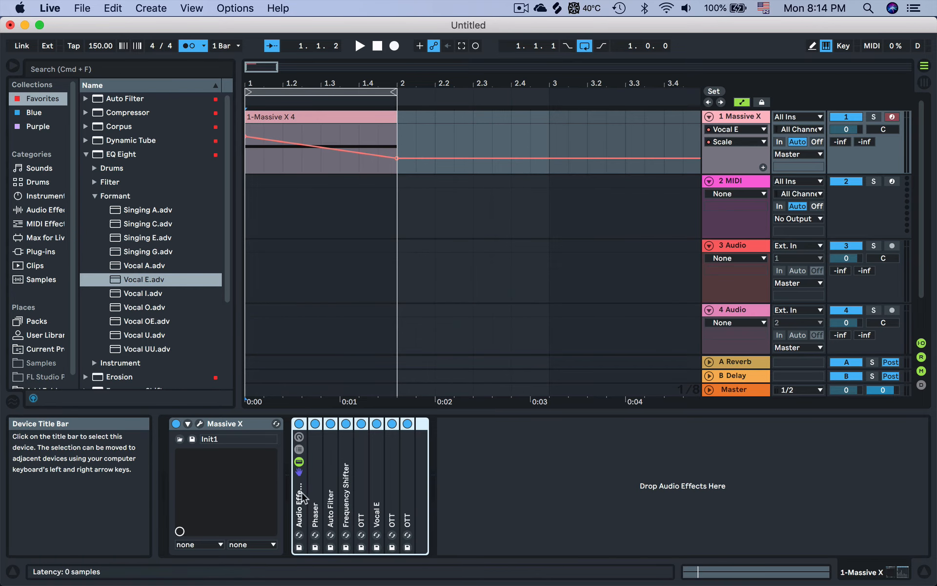
{"action": "left_click", "coordinate": [535, 498]}
{"action": "key", "text": "space"}
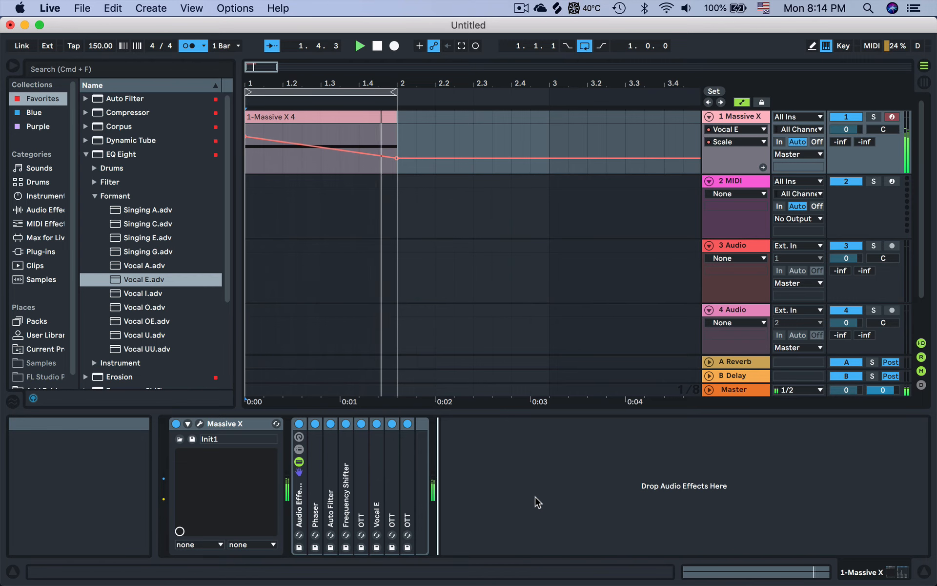
- Add a Saturator after the last OTT, at the end of the Audio Effect Rack
{"action": "left_click", "coordinate": [85, 155]}
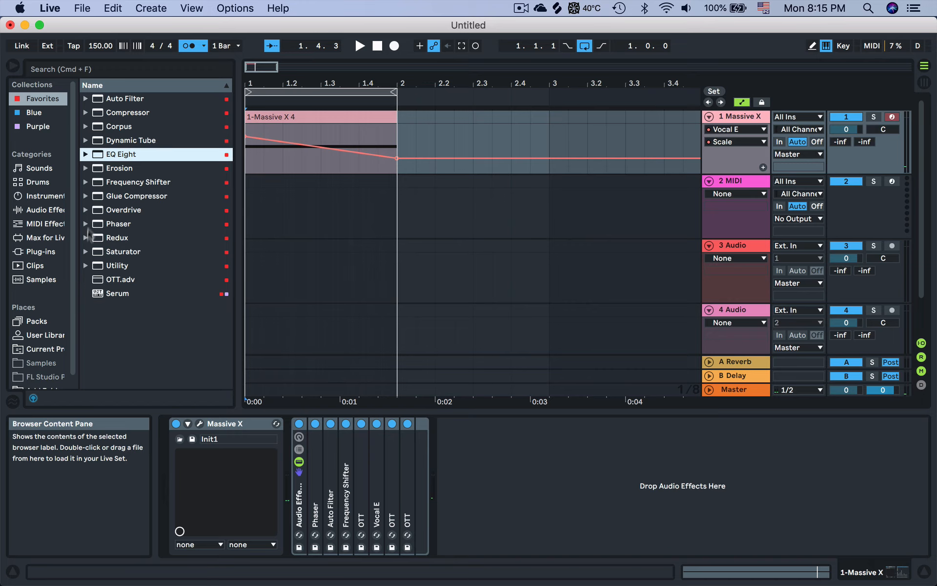
{"action": "left_click", "coordinate": [82, 253]}
{"action": "left_click", "coordinate": [82, 253]}
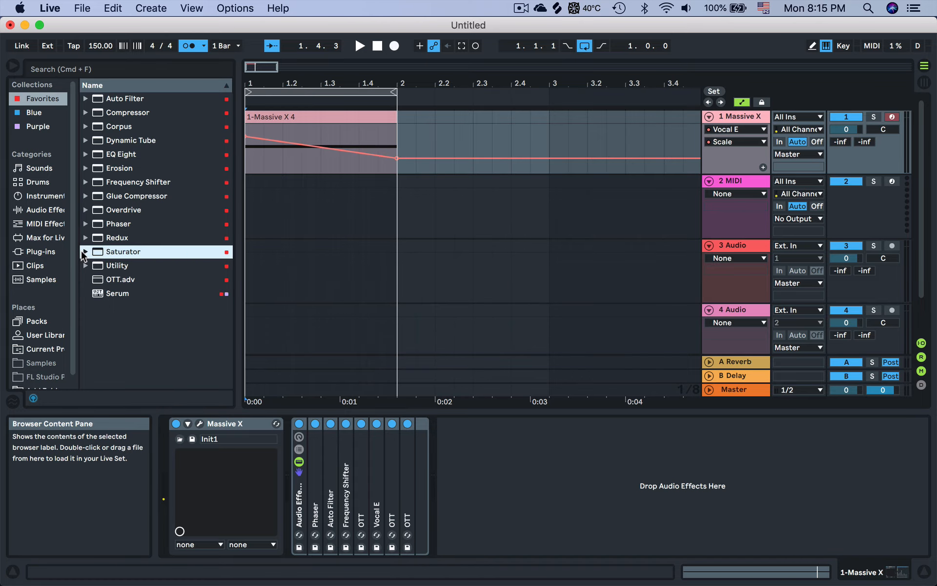
{"action": "left_click_drag", "start_coordinate": [190, 300], "coordinate": [416, 496]}
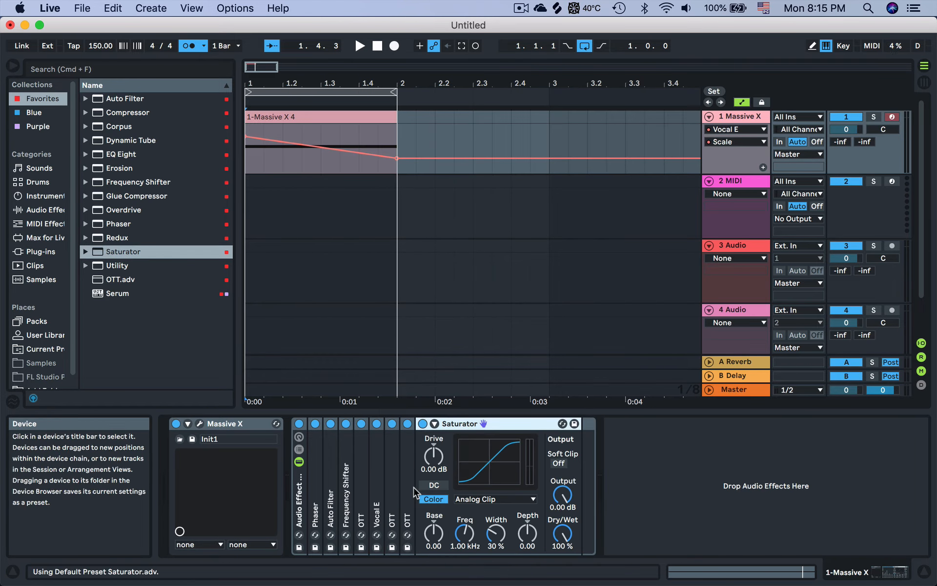
- Set the Saturator's Drive to 8 dB, enable its Soft Clip and audition the loop
{"action": "left_click_drag", "start_coordinate": [434, 455], "coordinate": [435, 439]}
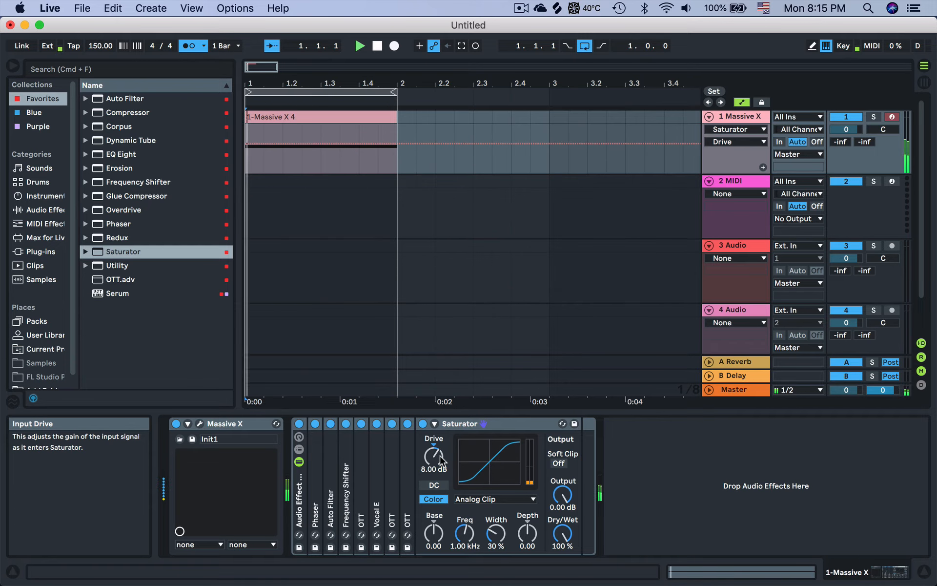
{"action": "left_click", "coordinate": [559, 463]}
{"action": "key", "text": "space"}
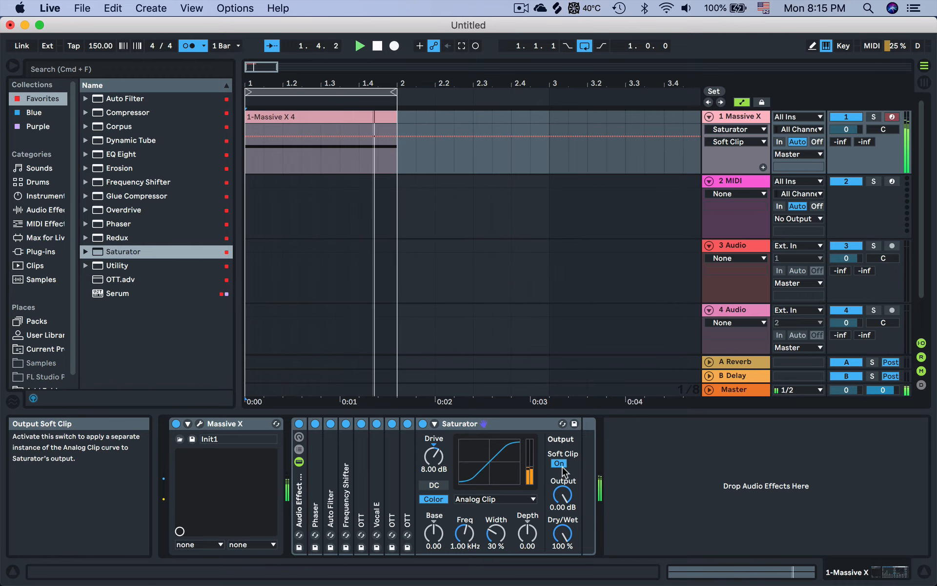
{"action": "key", "text": "space"}
- Bypass the Audio Effect Rack, listen to the unprocessed loop and re-enable the rack
{"action": "left_click", "coordinate": [298, 424]}
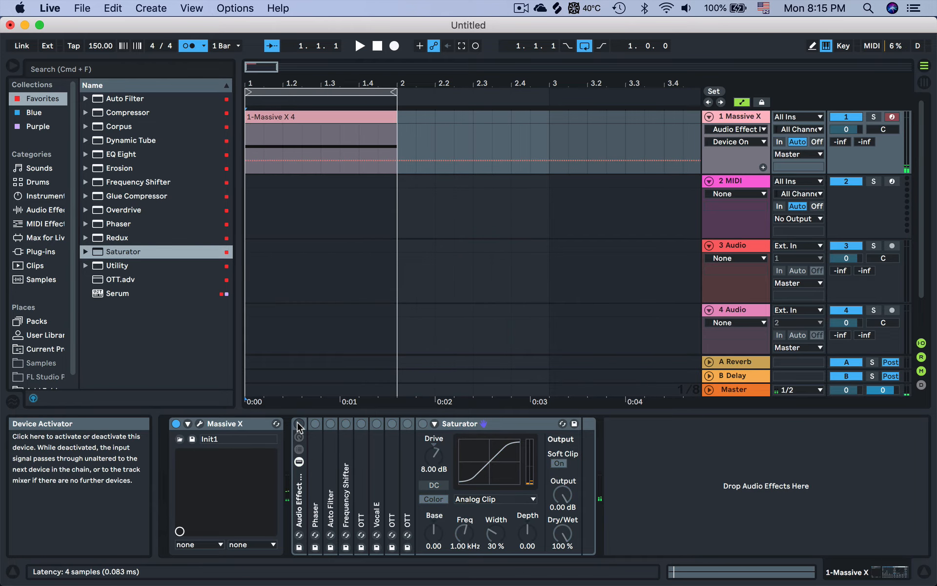
{"action": "key", "text": "space"}
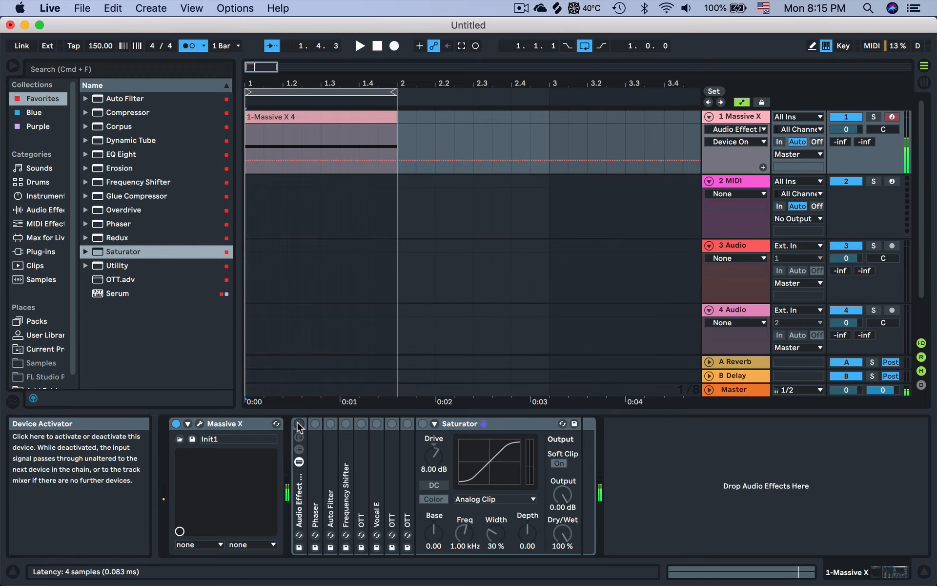
{"action": "left_click", "coordinate": [299, 424]}
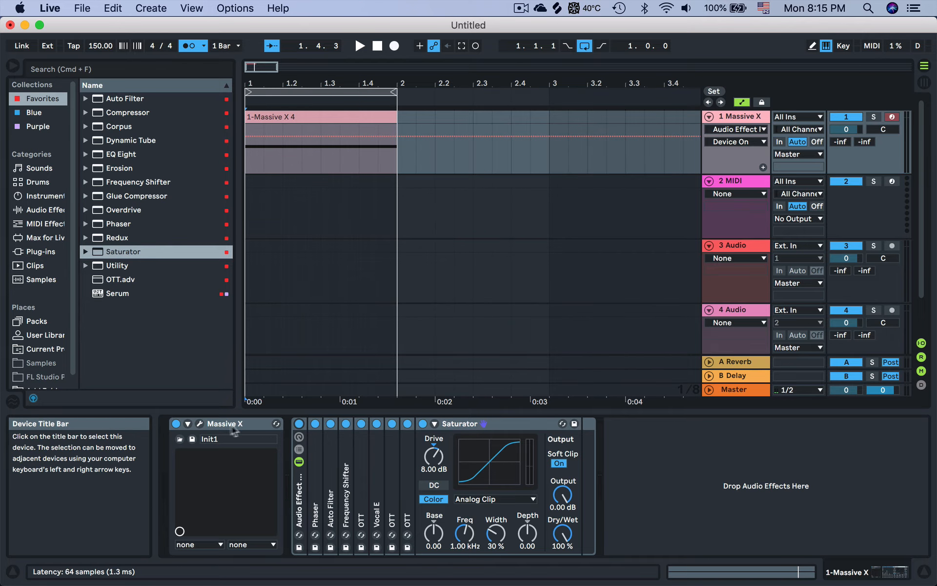
- Open the Massive X window in demo mode, play the loop while viewing the patch and close the window
{"action": "left_click", "coordinate": [201, 423]}
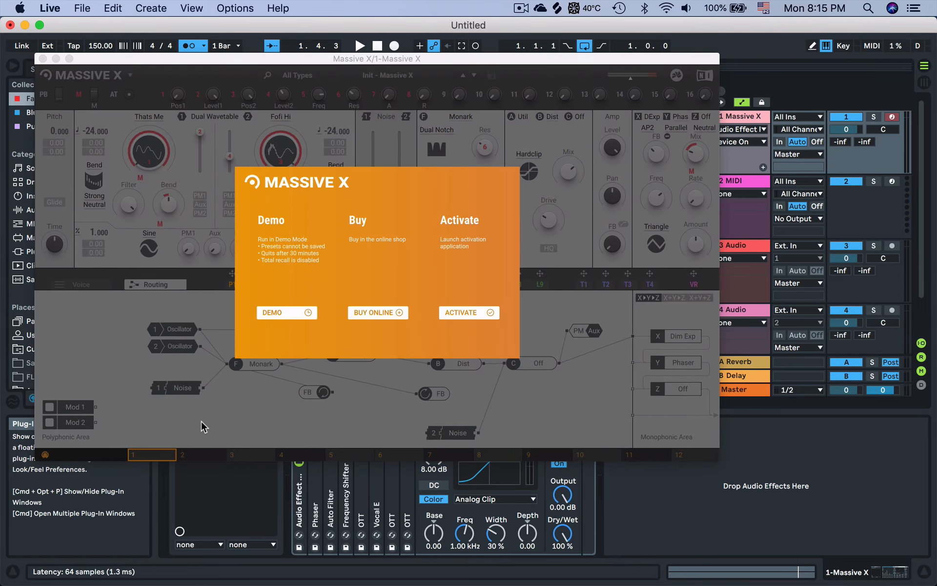
{"action": "left_click", "coordinate": [290, 314]}
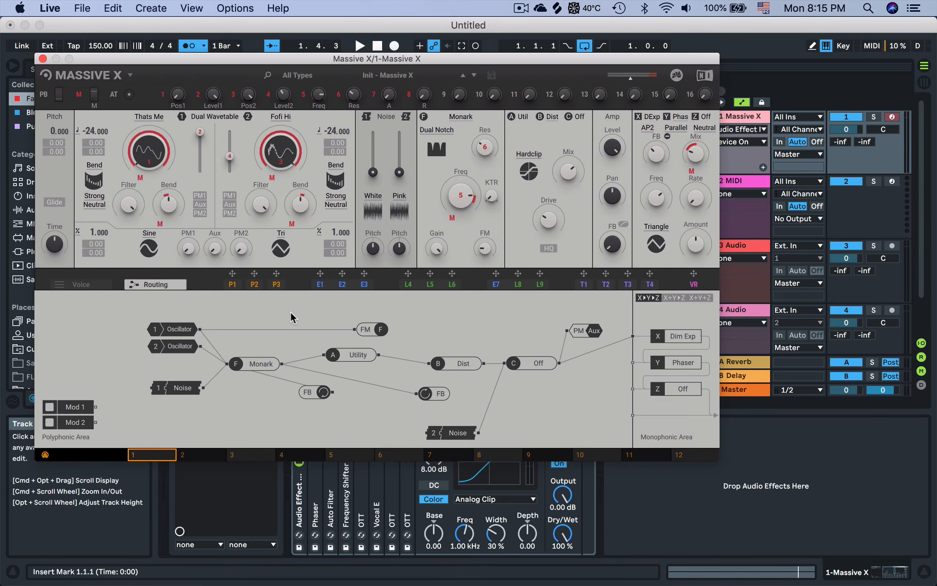
{"action": "left_click", "coordinate": [360, 46]}
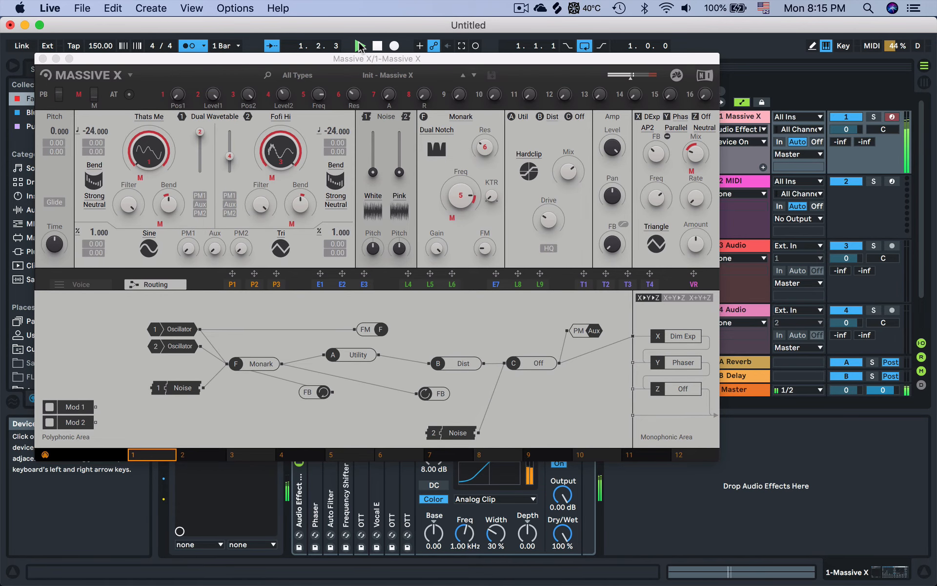
{"action": "left_click", "coordinate": [42, 58]}
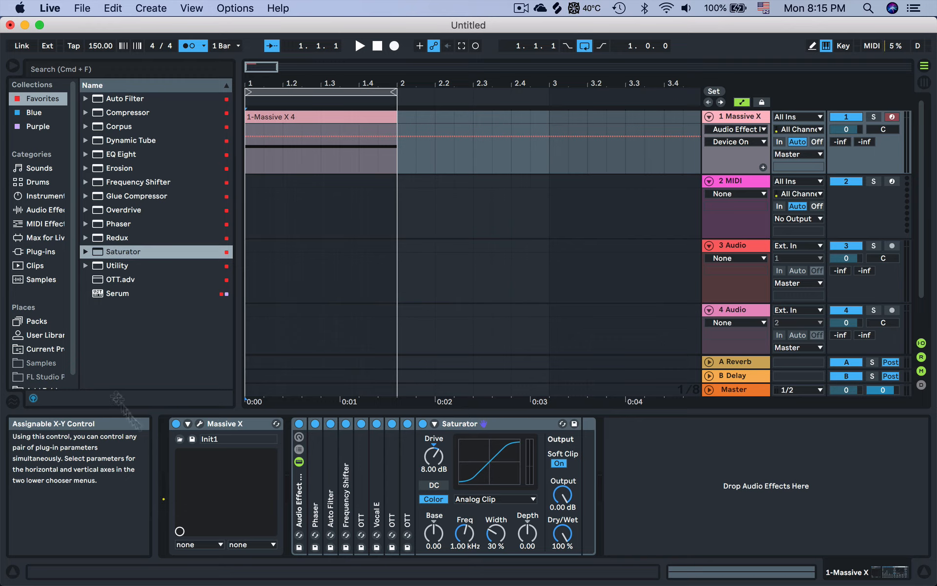
- Add an Auto Filter before the Saturator as a high-pass with a 26 Hz cutoff and 62% resonance, and audition it
{"action": "left_click", "coordinate": [124, 100]}
{"action": "left_click_drag", "start_coordinate": [303, 251], "coordinate": [415, 500]}
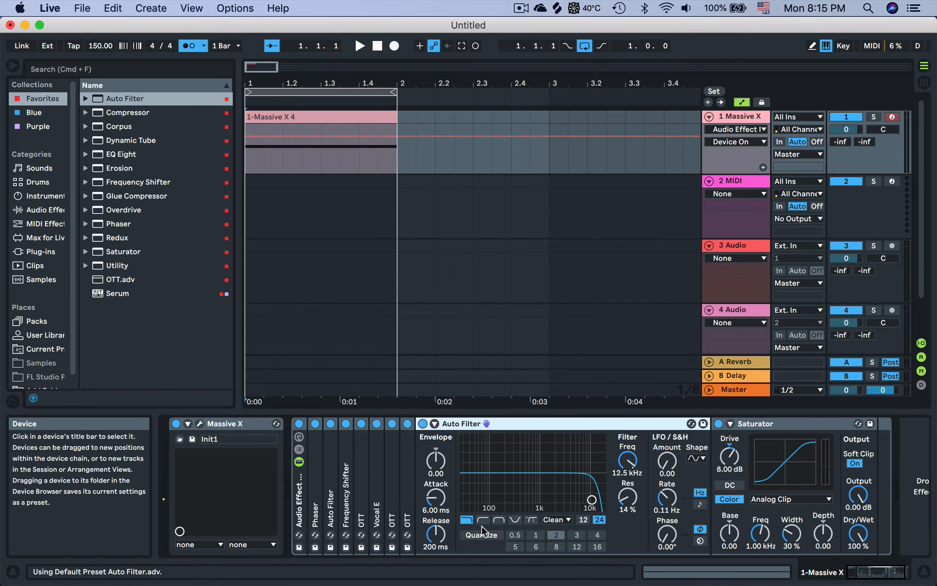
{"action": "left_click", "coordinate": [483, 519]}
{"action": "left_click_drag", "start_coordinate": [592, 499], "coordinate": [626, 472]}
{"action": "key", "text": "space"}
{"action": "key", "text": "space"}
{"action": "key", "text": "space"}
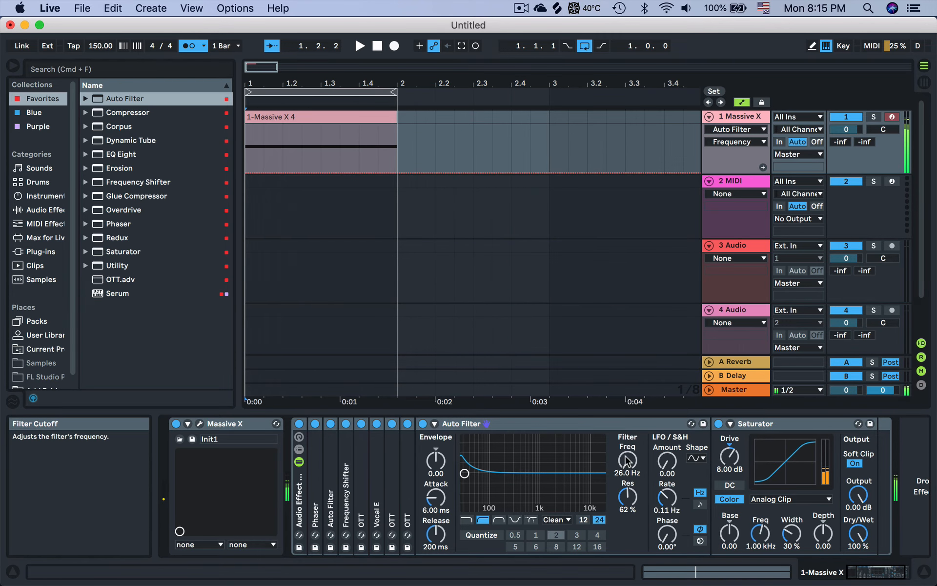
- Automate the new Auto Filter's Frequency to rise, dip to about 64 Hz near 1.3 and climb to 435 Hz at bar 2, audition and collapse the filter
{"action": "left_click", "coordinate": [250, 177]}
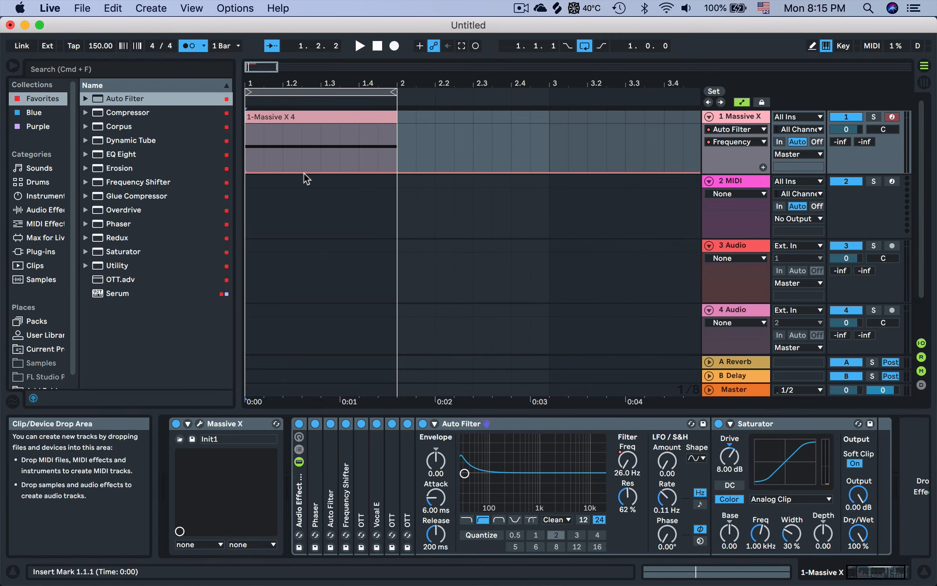
{"action": "left_click_drag", "start_coordinate": [302, 173], "coordinate": [321, 166]}
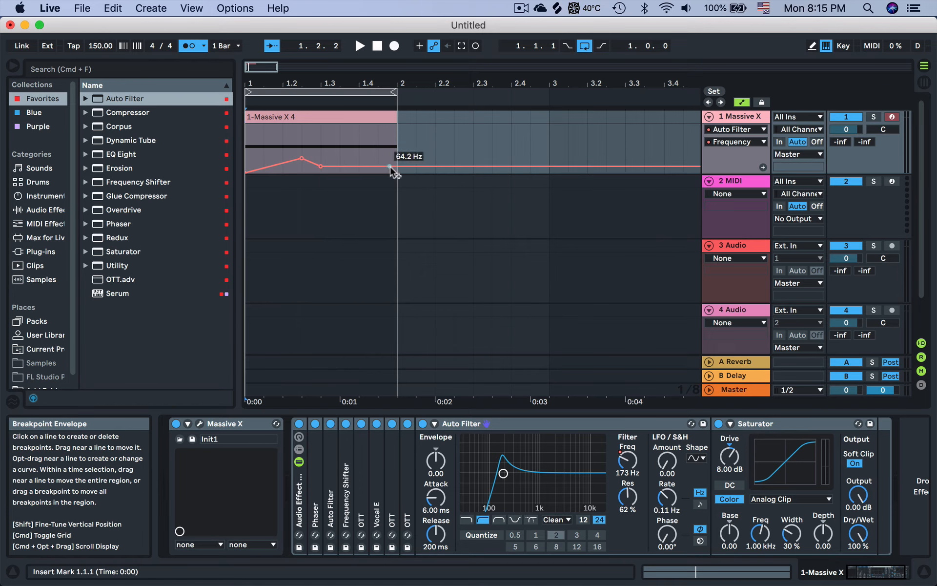
{"action": "left_click_drag", "start_coordinate": [395, 167], "coordinate": [395, 154]}
{"action": "key", "text": "space"}
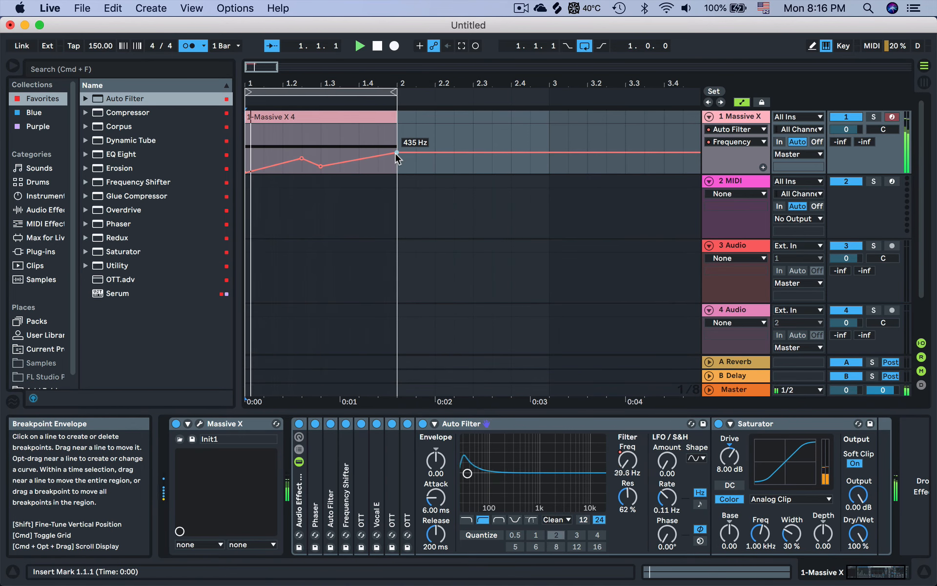
{"action": "key", "text": "space"}
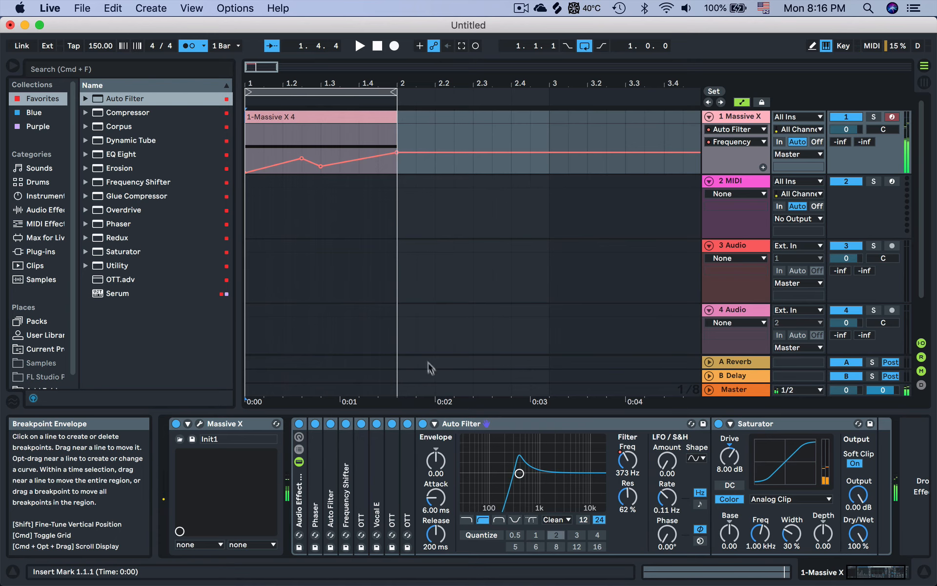
{"action": "double_click", "coordinate": [456, 423]}
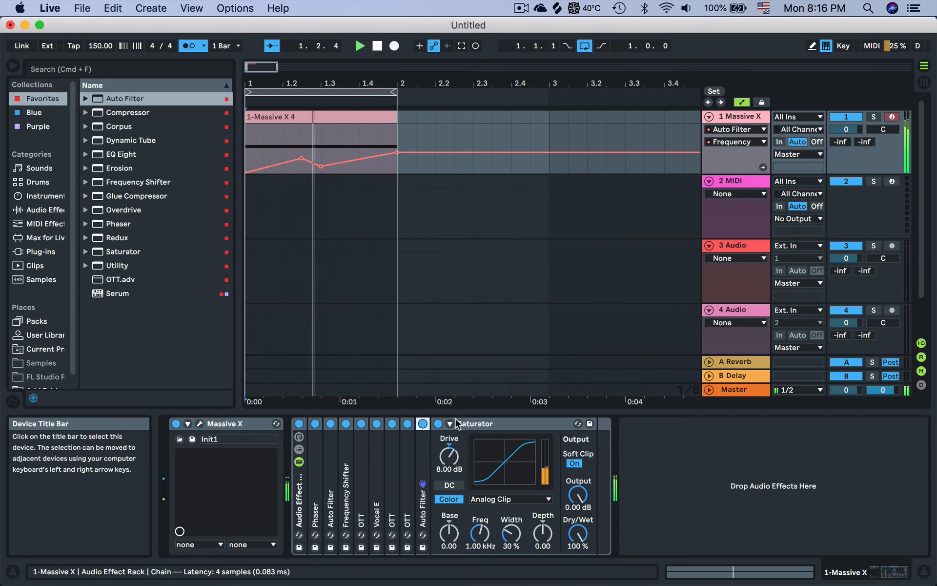
- Compare the loop with the whole rack, the Frequency Shifter and the Phaser each bypassed and re-enabled
{"action": "left_click", "coordinate": [299, 424]}
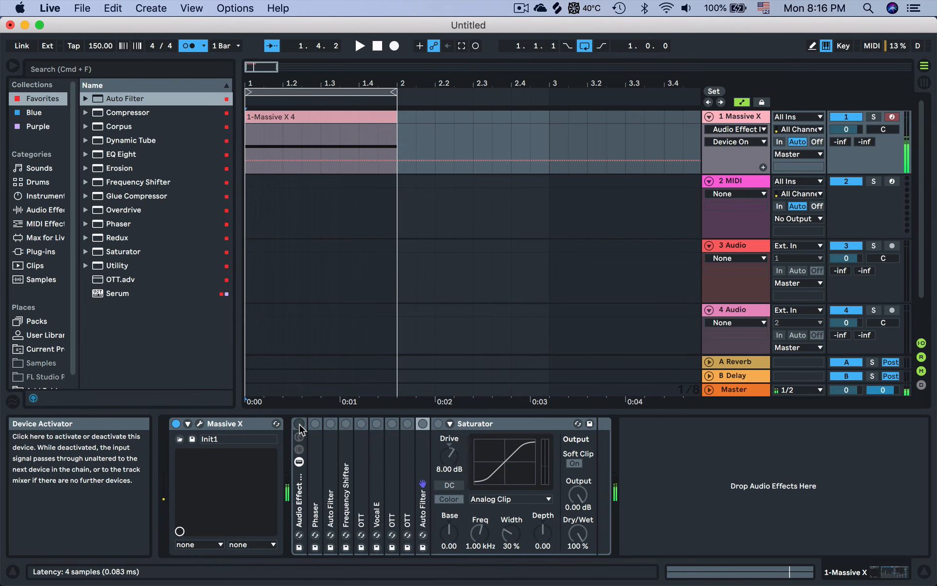
{"action": "left_click", "coordinate": [299, 424]}
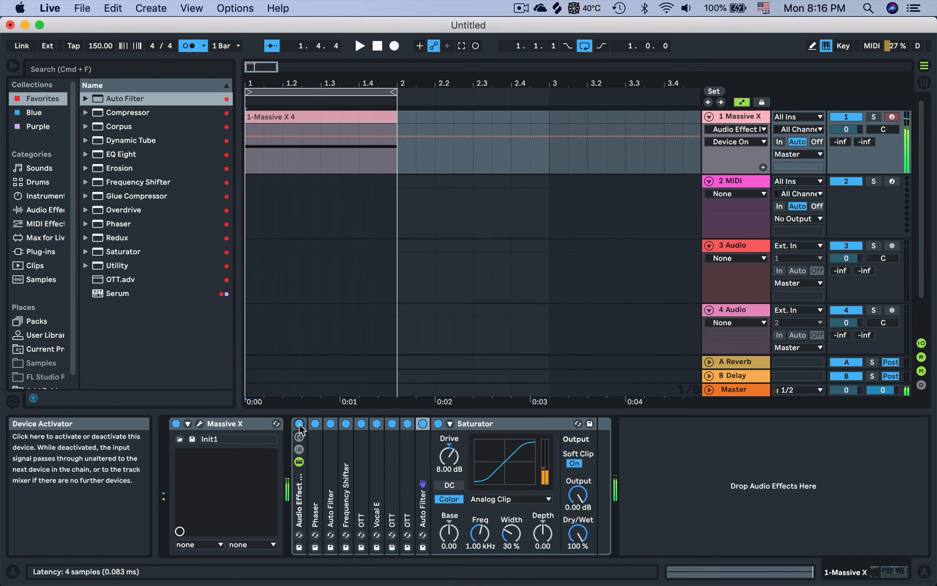
{"action": "left_click", "coordinate": [346, 424]}
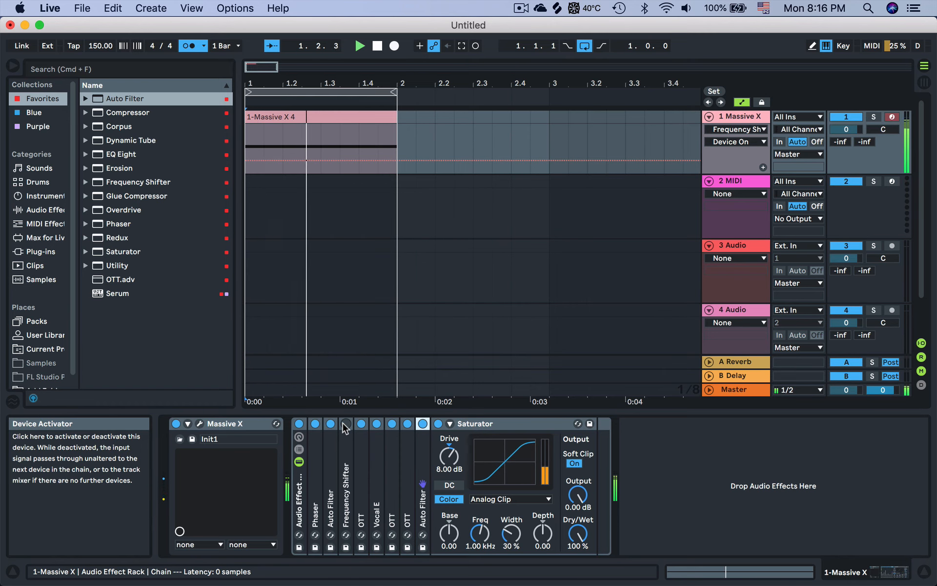
{"action": "left_click", "coordinate": [344, 425]}
{"action": "left_click", "coordinate": [315, 424]}
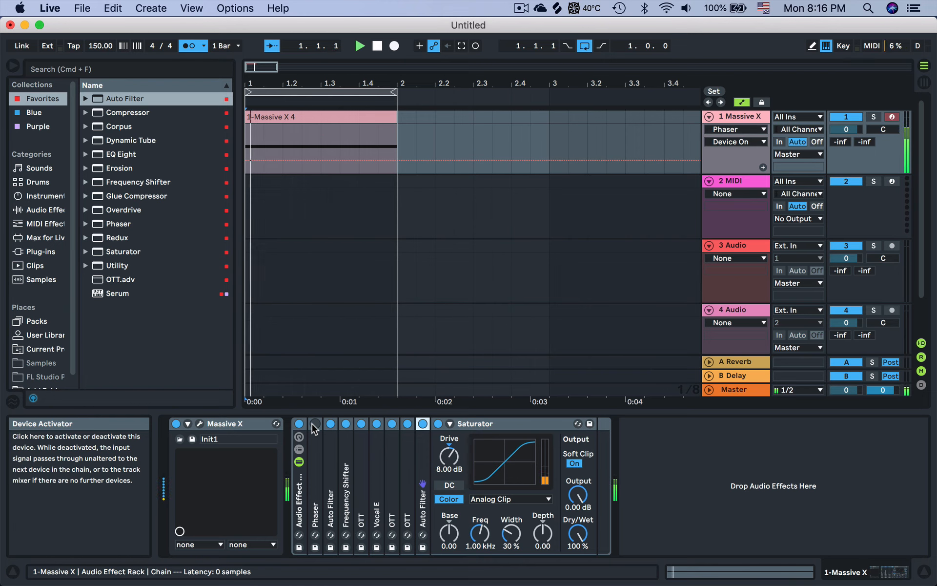
{"action": "left_click", "coordinate": [315, 423]}
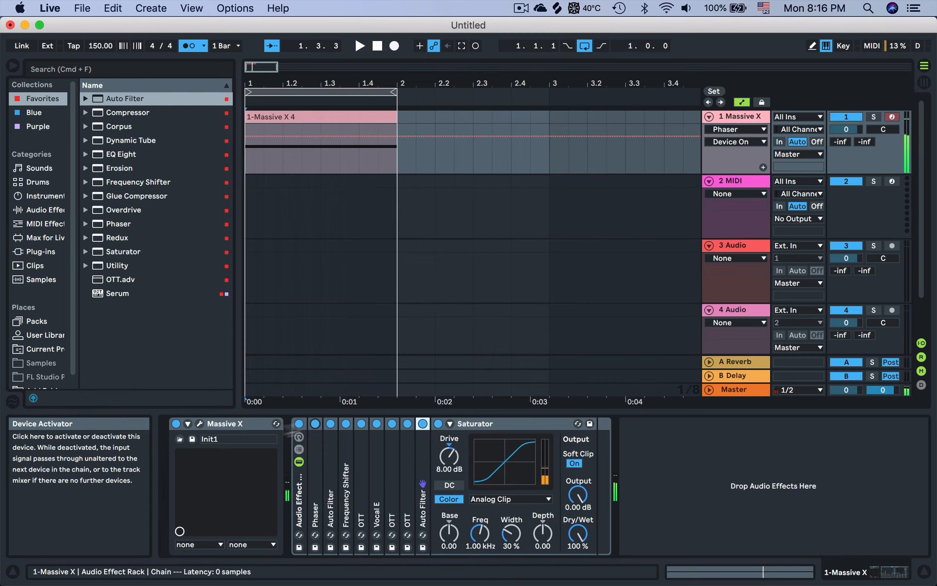
- Set Massive X's Y effect slot from Phaser to Off, audition the result and close the synth window
{"action": "left_click", "coordinate": [199, 425]}
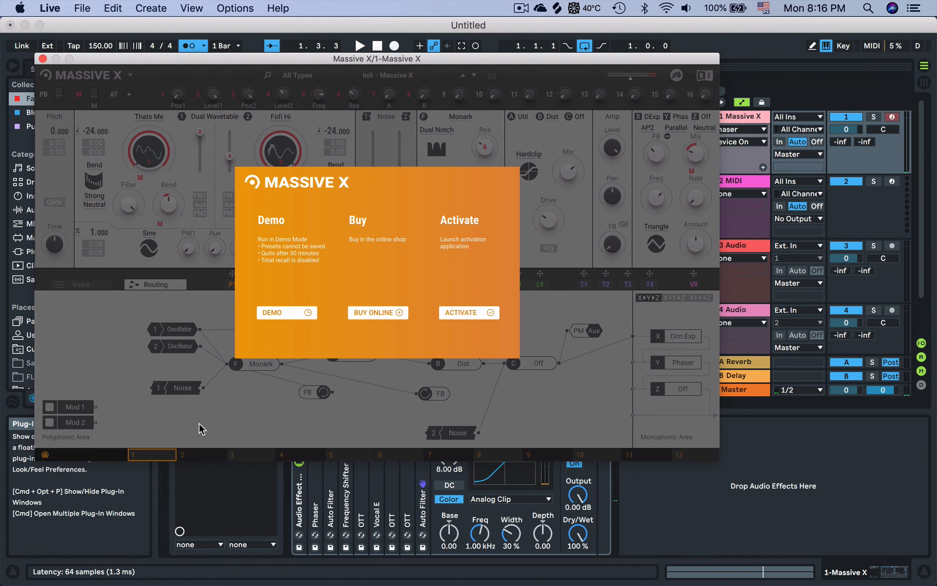
{"action": "left_click", "coordinate": [299, 310]}
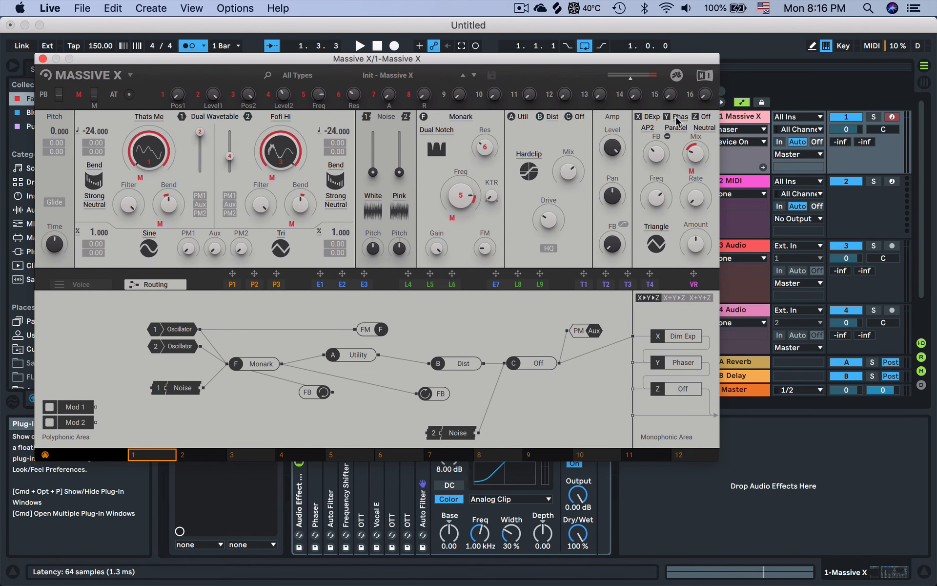
{"action": "left_click", "coordinate": [648, 117]}
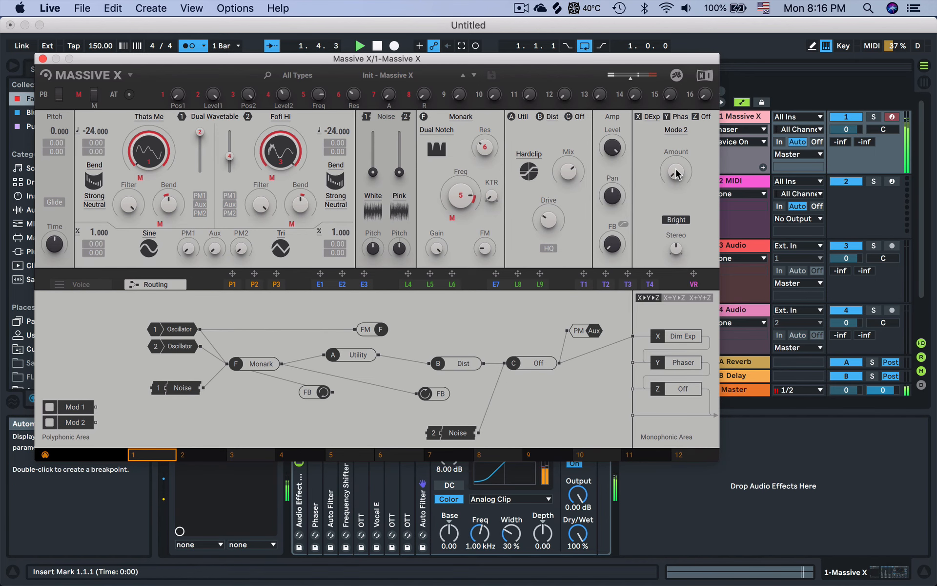
{"action": "left_click", "coordinate": [681, 117]}
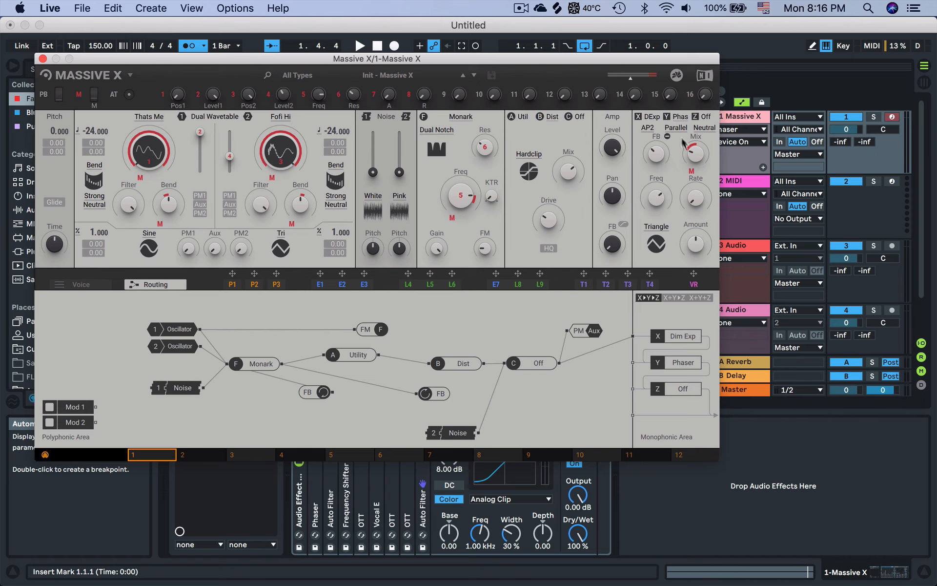
{"action": "left_click", "coordinate": [682, 117]}
{"action": "left_click", "coordinate": [676, 131]}
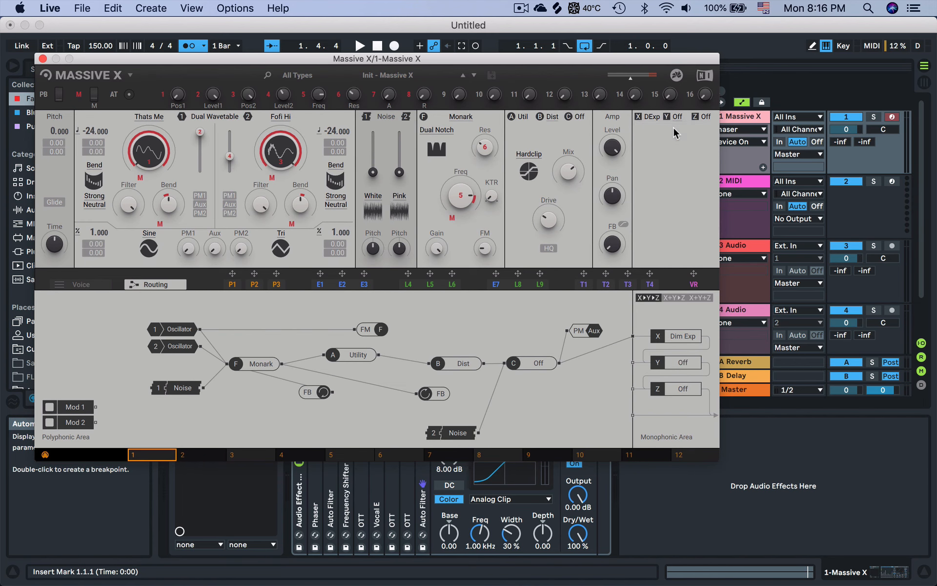
{"action": "key", "text": "space"}
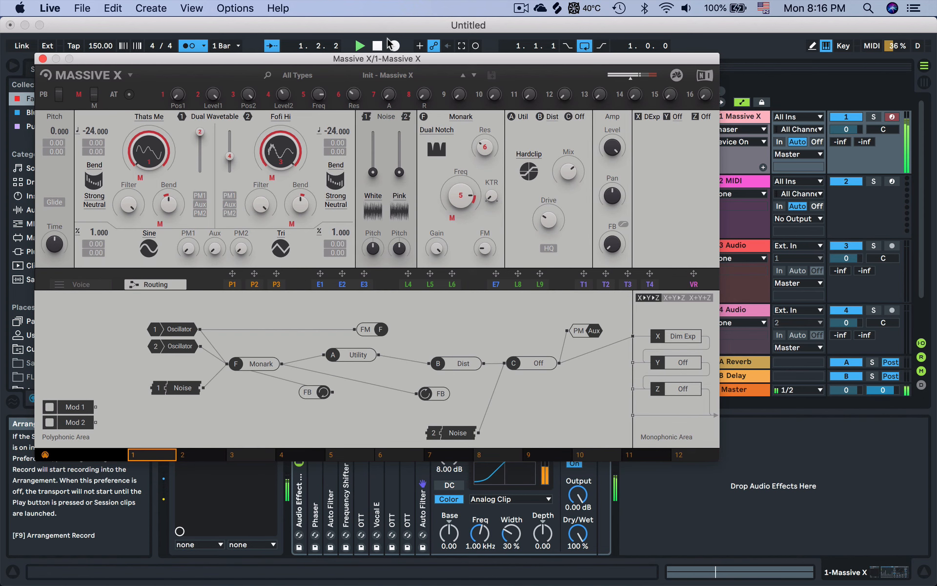
{"action": "key", "text": "space"}
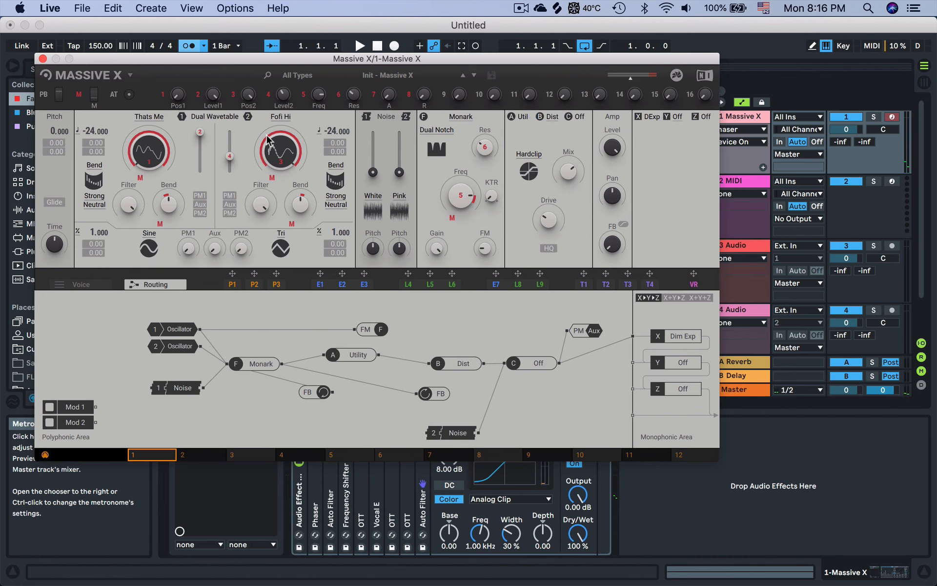
{"action": "key", "text": "a"}
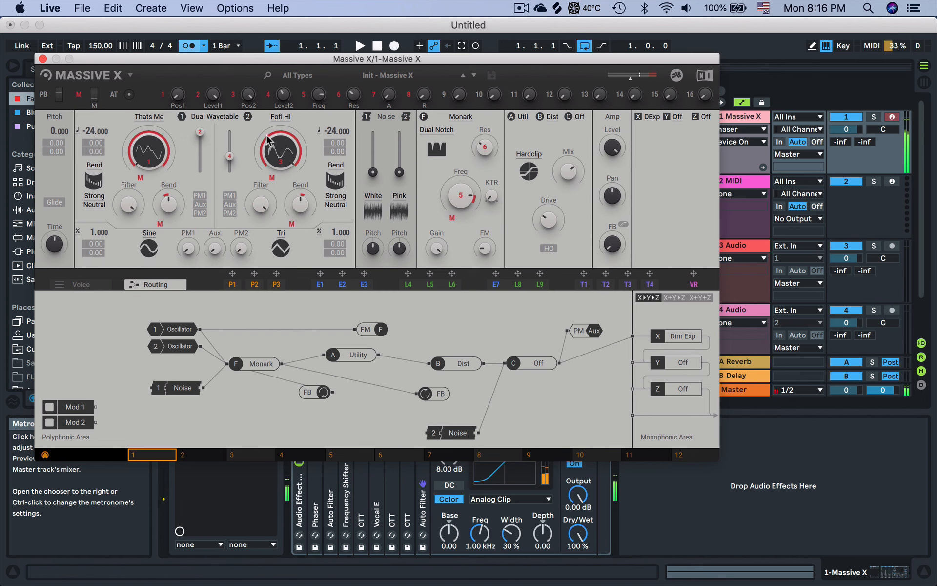
{"action": "left_click", "coordinate": [43, 58]}
{"action": "key", "text": "space"}
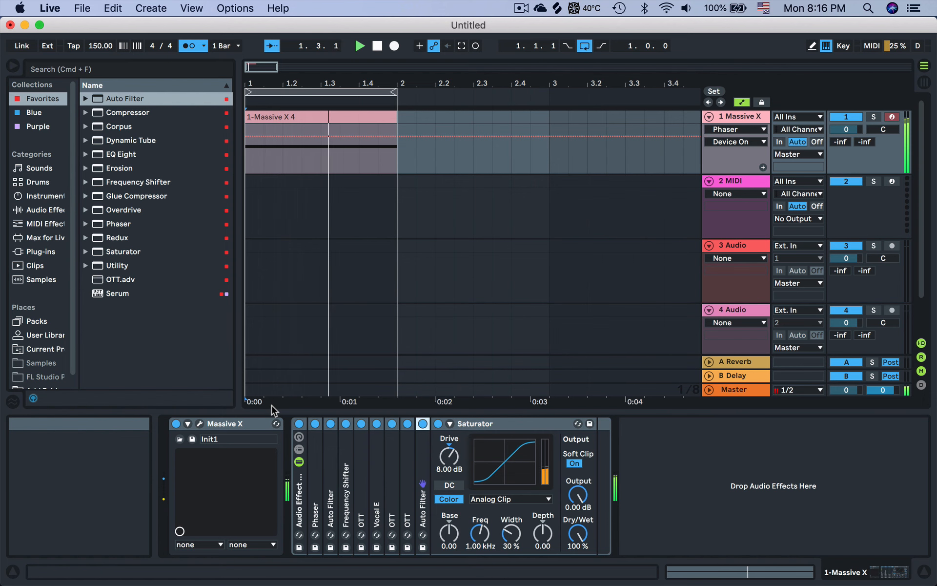
{"action": "key", "text": "space"}
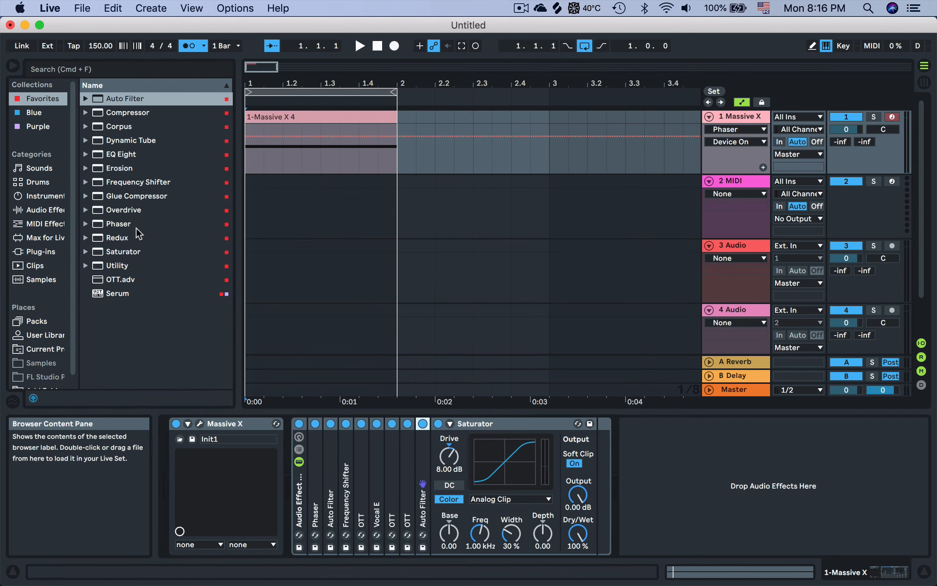
- Add Redux with Downsample set to 2 and move it into the Audio Effect Rack after the Saturator
{"action": "left_click", "coordinate": [117, 237]}
{"action": "double_click", "coordinate": [117, 238]}
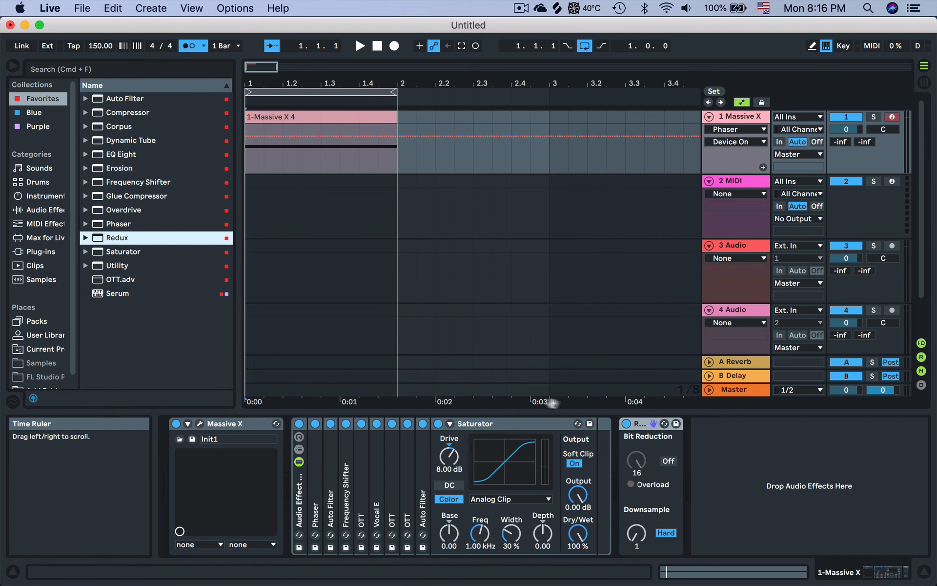
{"action": "left_click_drag", "start_coordinate": [636, 533], "coordinate": [637, 537]}
{"action": "key", "text": "space"}
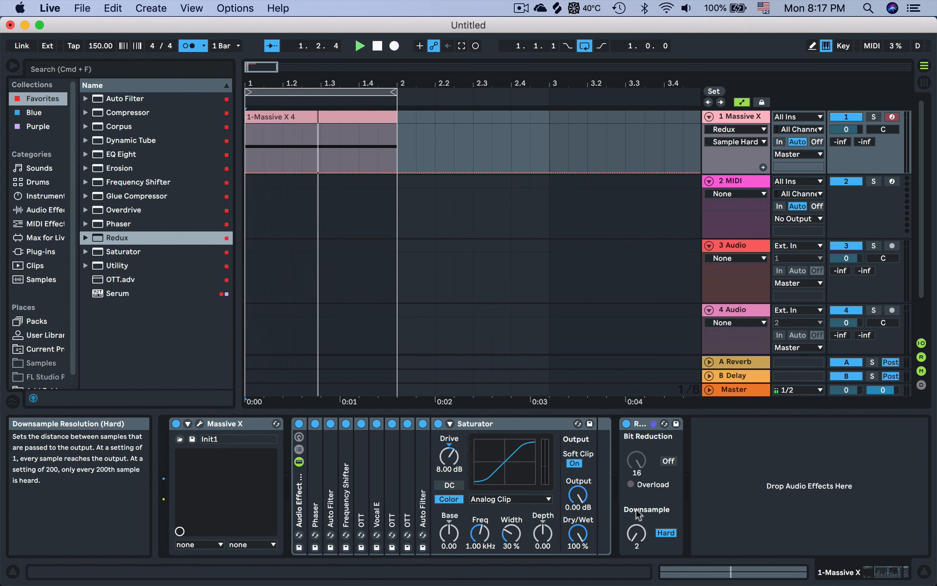
{"action": "left_click_drag", "start_coordinate": [604, 469], "coordinate": [601, 471]}
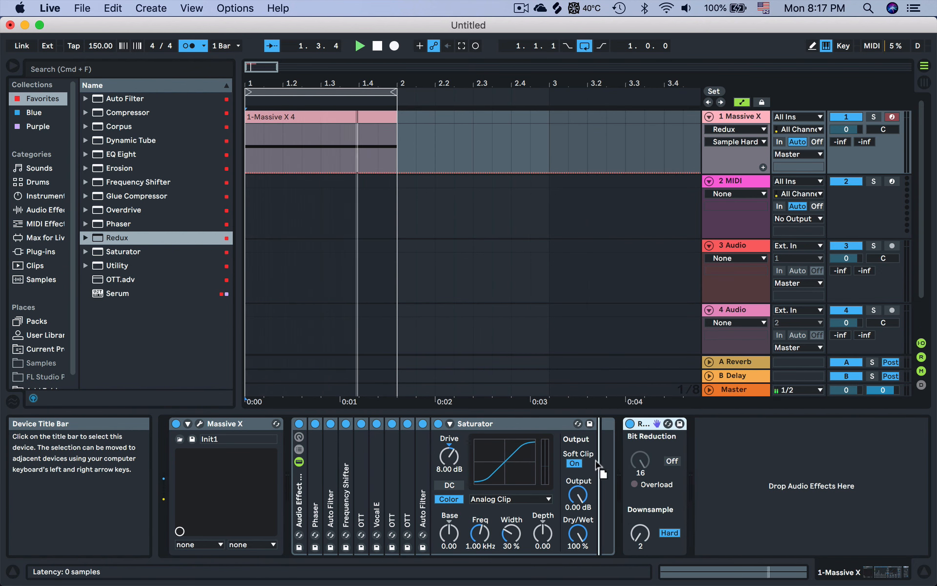
{"action": "key", "text": "space"}
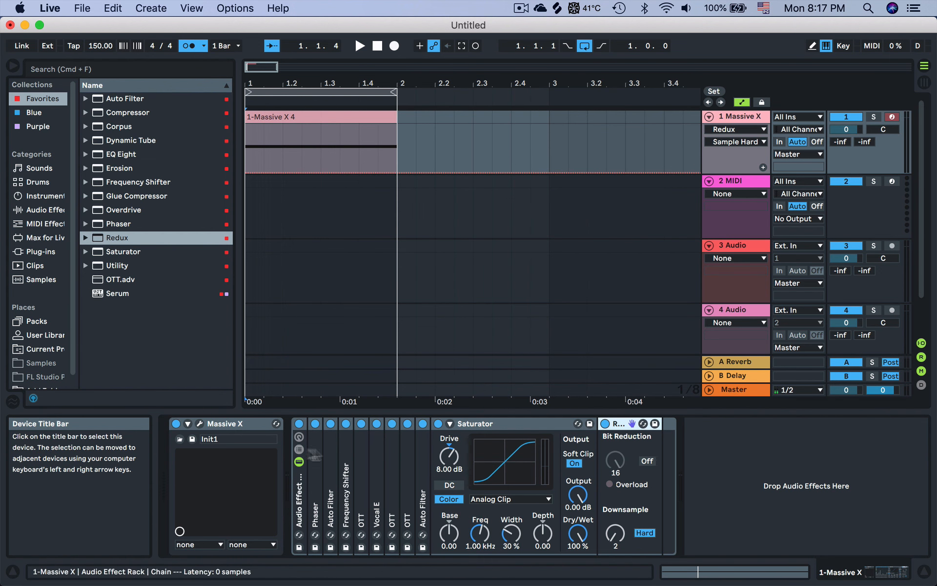
- Bypass Redux at the end of the effect rack and audition the loop without it
{"action": "left_click", "coordinate": [605, 425]}
{"action": "left_click", "coordinate": [606, 425]}
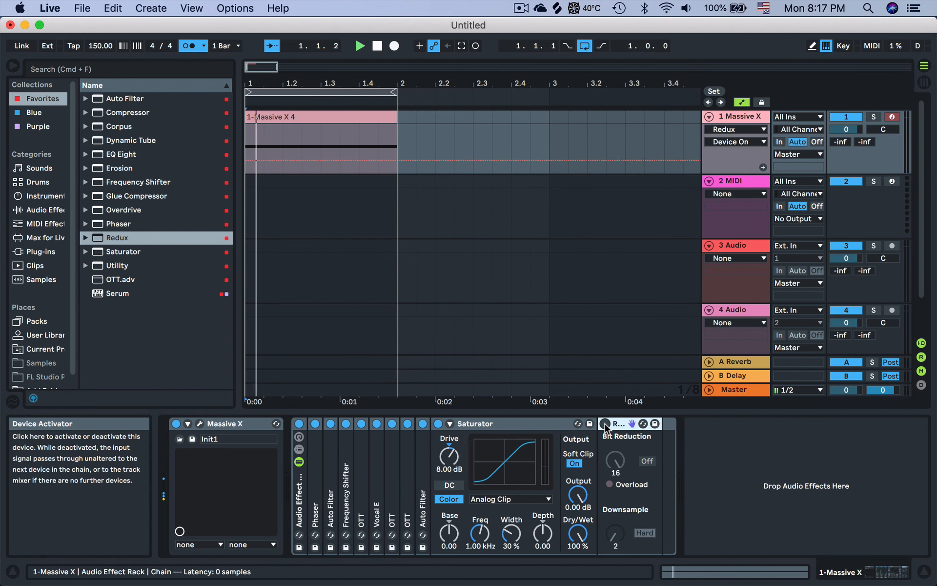
{"action": "key", "text": "space"}
{"action": "key", "text": "space"}
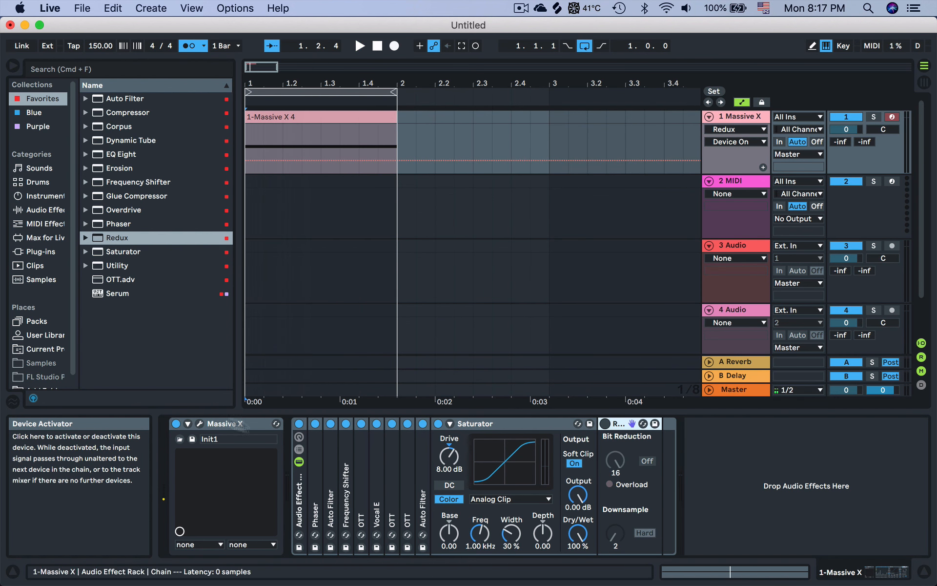
- Reopen the Massive X interface, review its oscillator, filter and routing settings, and close the synth window
{"action": "left_click", "coordinate": [201, 423]}
{"action": "left_click", "coordinate": [201, 423]}
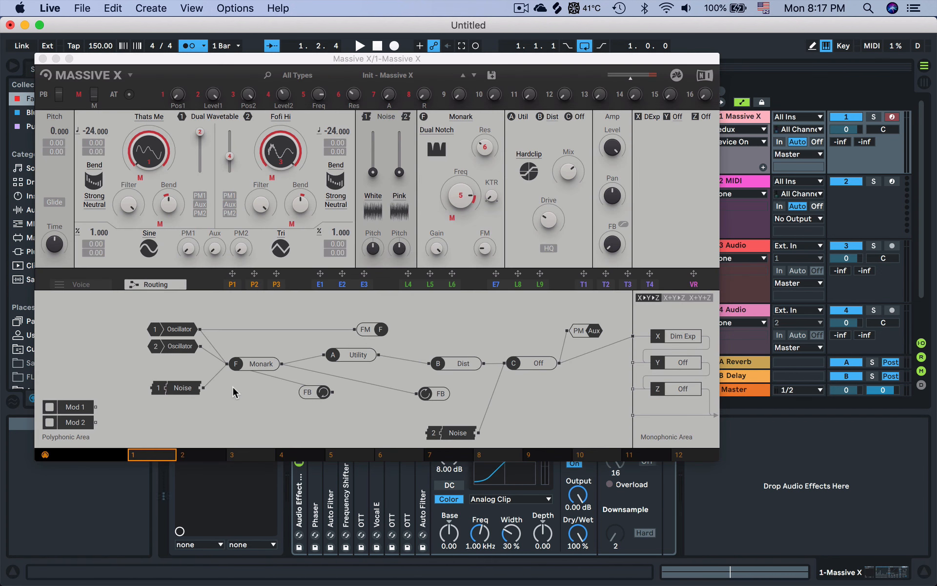
{"action": "left_click_drag", "start_coordinate": [206, 67], "coordinate": [248, 99]}
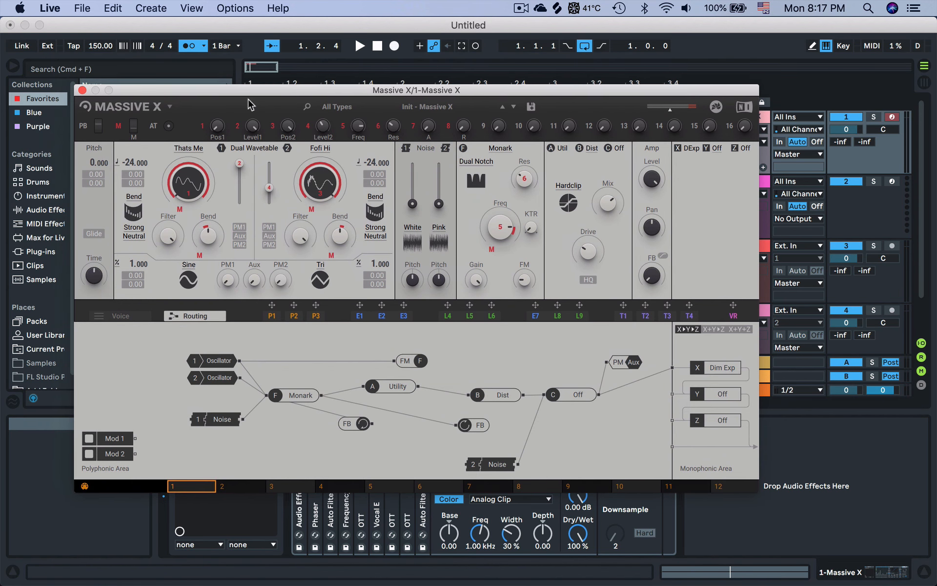
{"action": "left_click", "coordinate": [148, 111]}
{"action": "left_click", "coordinate": [296, 222]}
{"action": "left_click", "coordinate": [83, 91]}
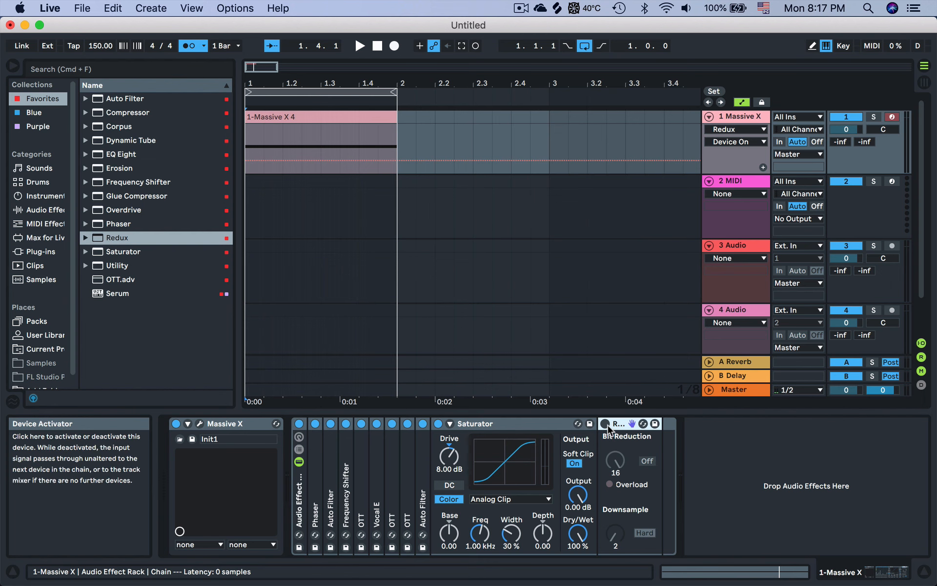
- Bypass the whole Audio Effect Rack and audition the unprocessed Massive X loop
{"action": "left_click", "coordinate": [301, 425]}
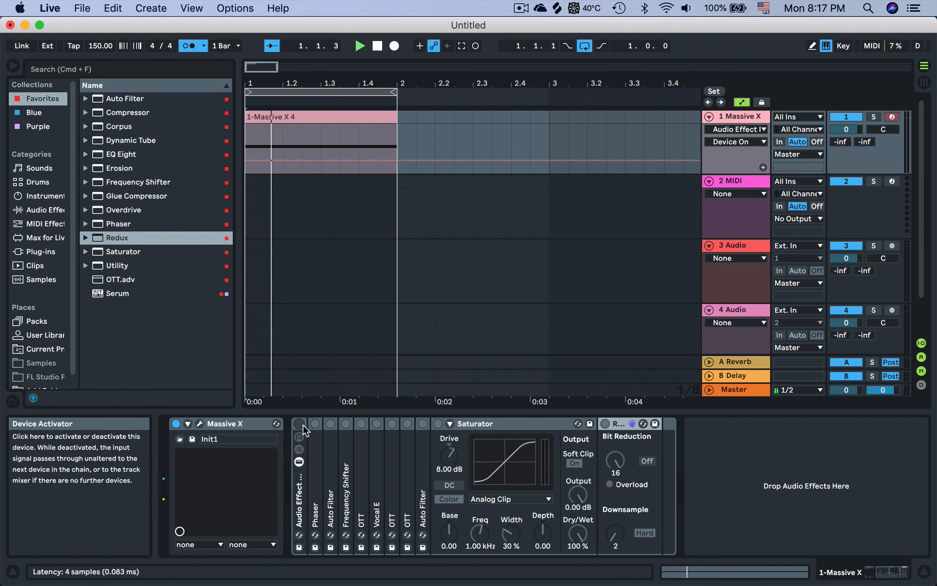
{"action": "left_click", "coordinate": [521, 7]}
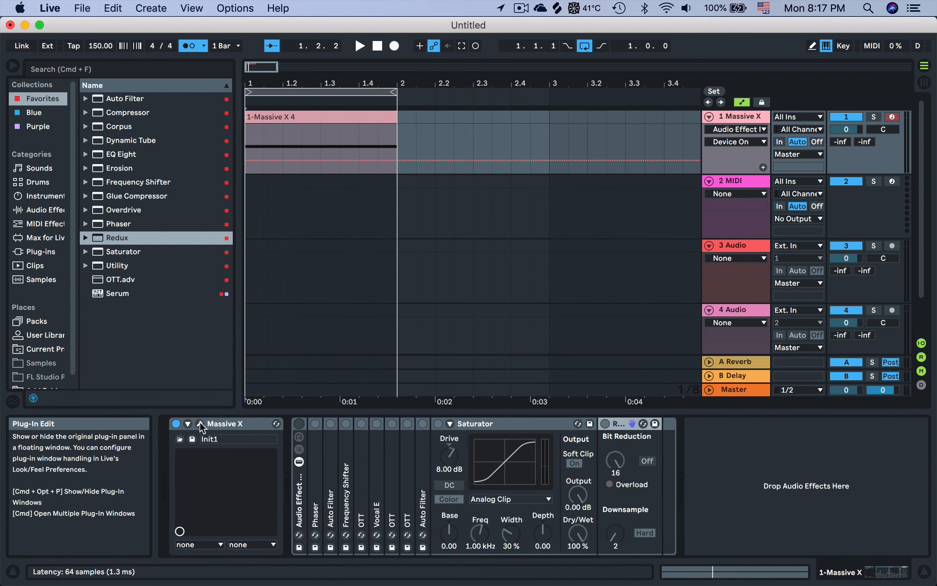
- Review the Massive X patch once more, close its window and select the empty 2 MIDI track
{"action": "left_click", "coordinate": [201, 424]}
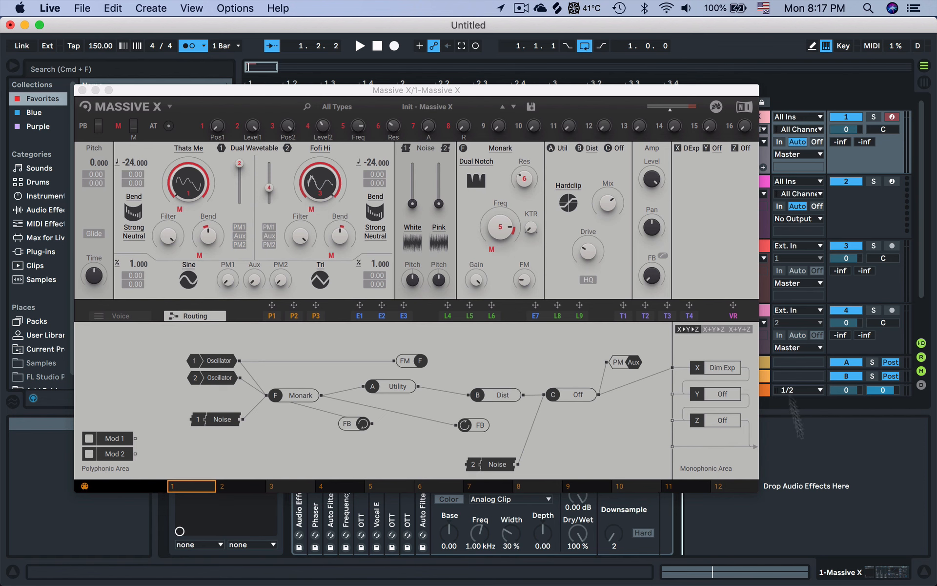
{"action": "left_click", "coordinate": [82, 90]}
{"action": "left_click", "coordinate": [747, 185]}
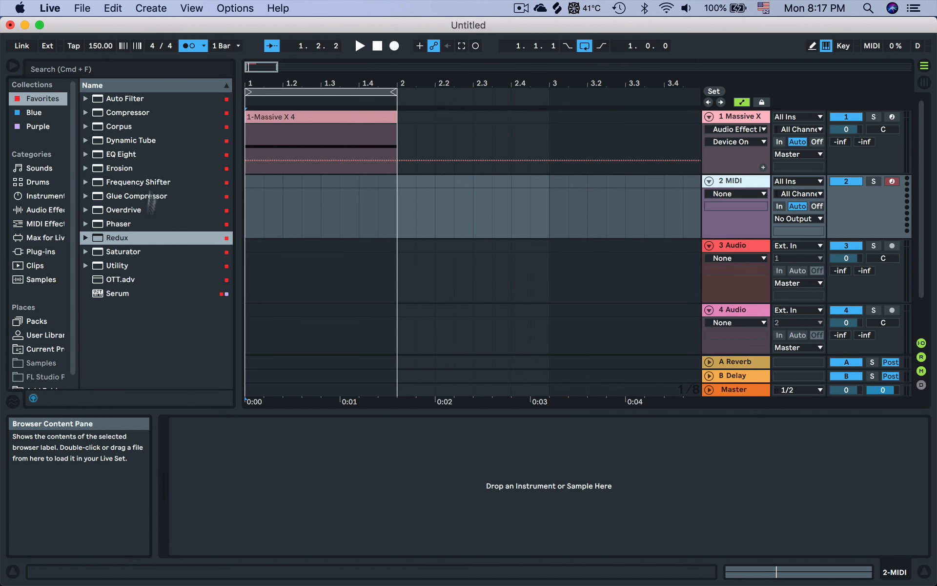